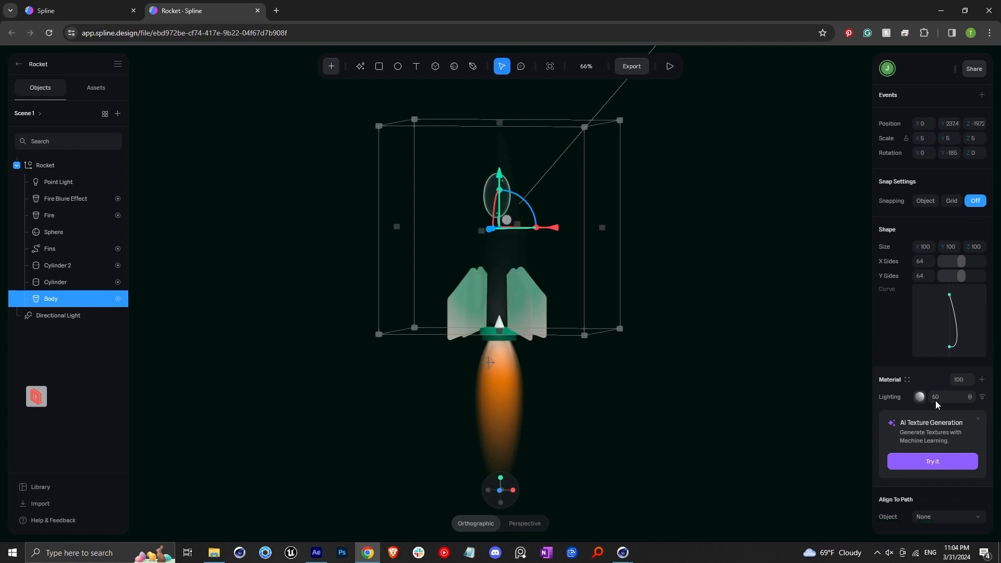
Step: Add a new material layer to the rocket body and change its type to Matcap
scroll(528, 319, up, 3)
scroll(528, 320, up, 1)
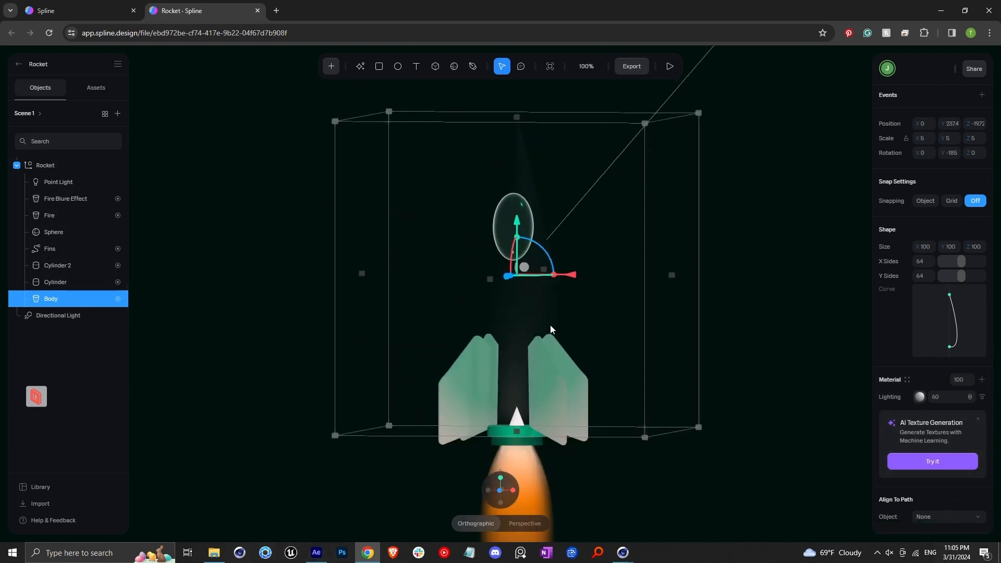
click(983, 380)
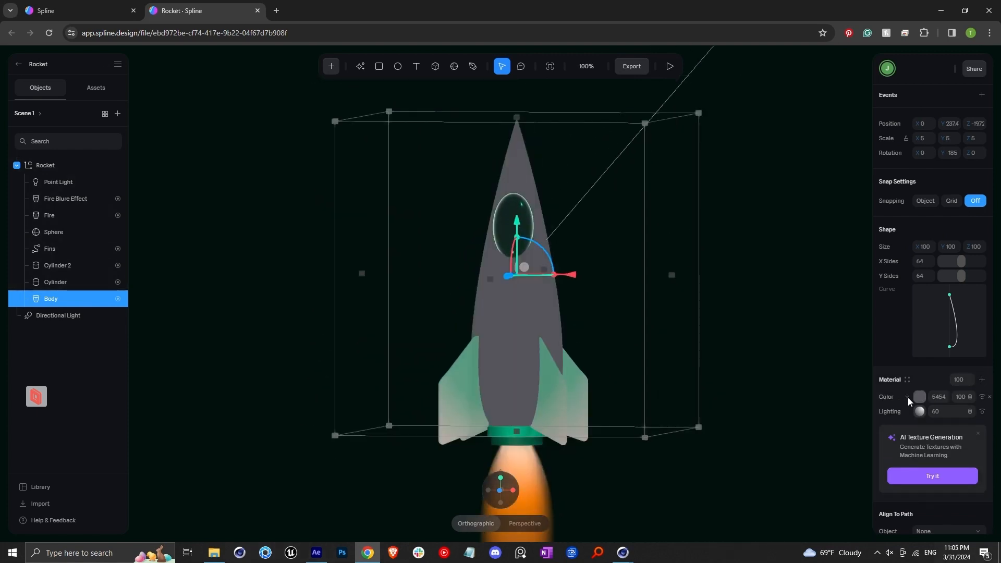
click(909, 398)
scroll(910, 433, down, 3)
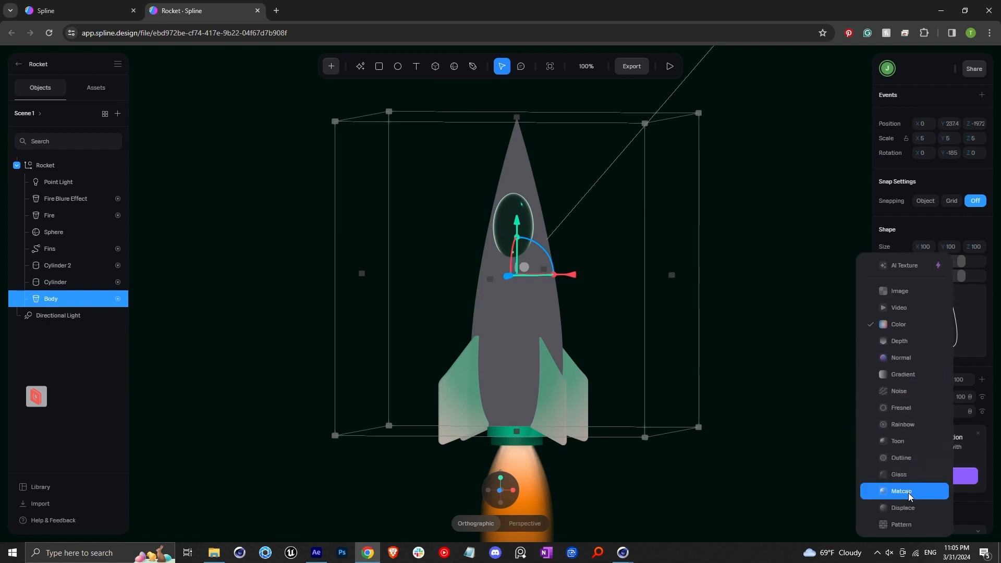
click(918, 492)
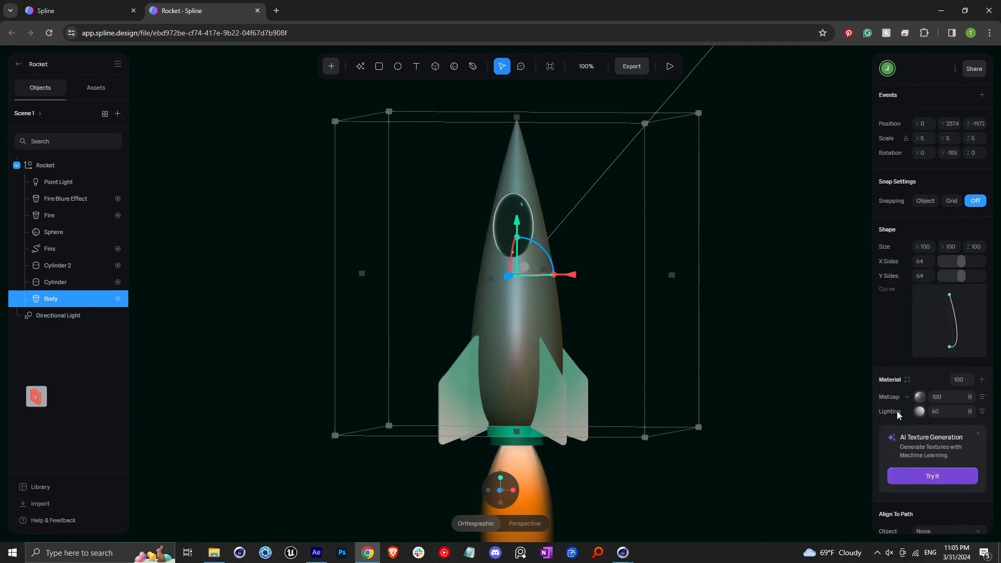
Step: Try several Spline library matcap images on the rocket body
click(920, 397)
click(753, 294)
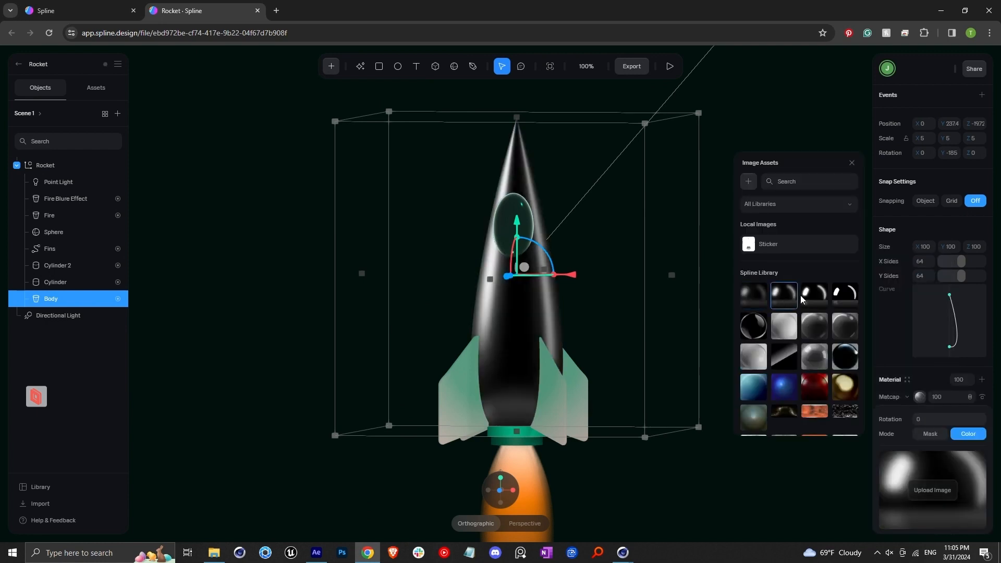
click(825, 306)
click(753, 326)
click(781, 330)
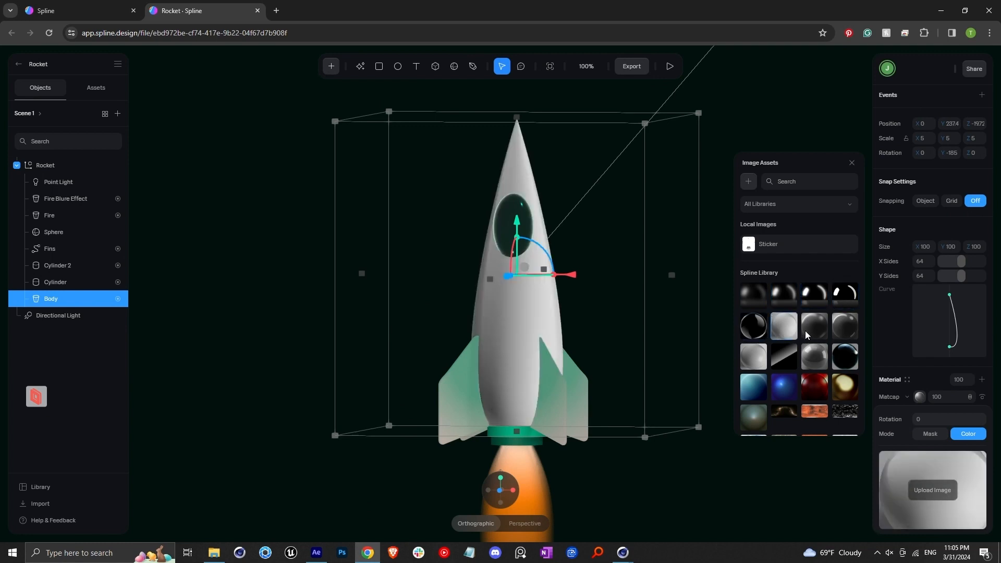
click(808, 330)
click(754, 295)
Step: Add a new local image asset and replace it with HDRI Bro.png as the body's matcap
click(861, 243)
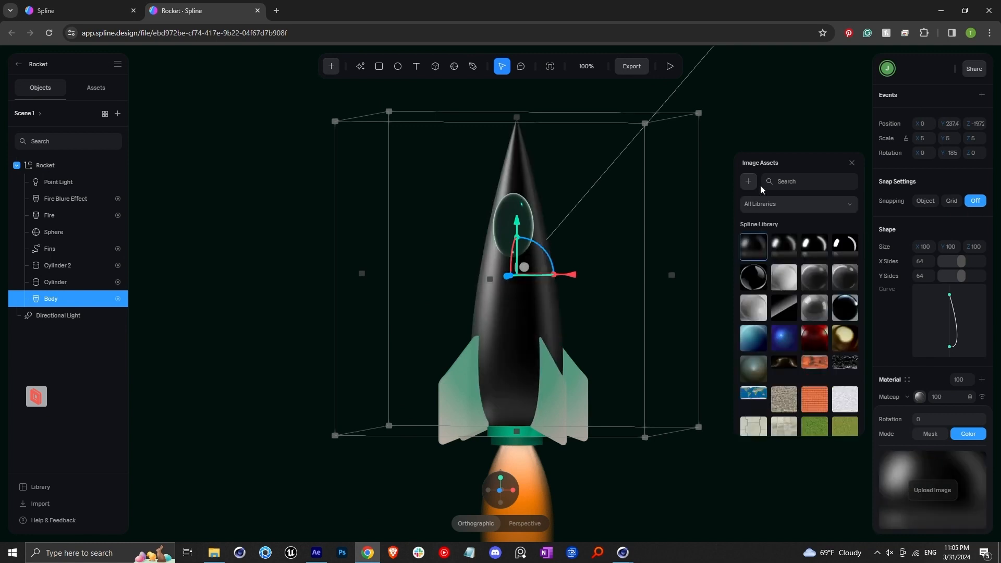
click(749, 181)
click(848, 244)
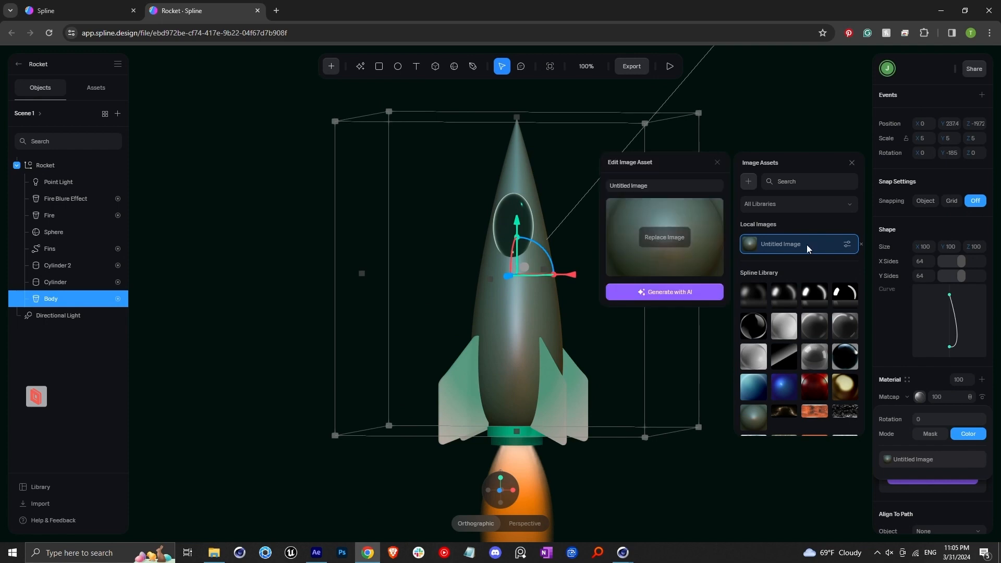
click(672, 239)
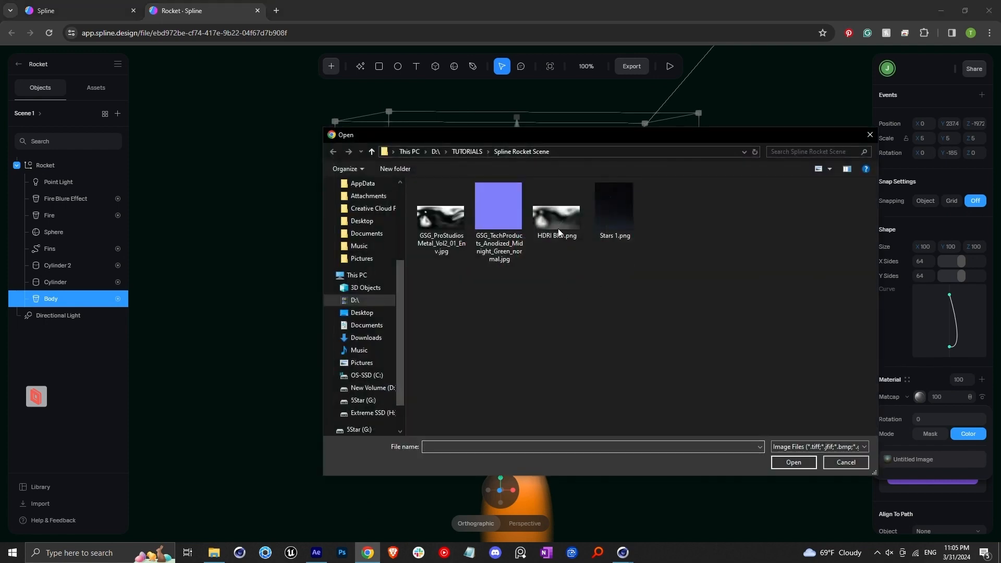
click(556, 214)
click(793, 463)
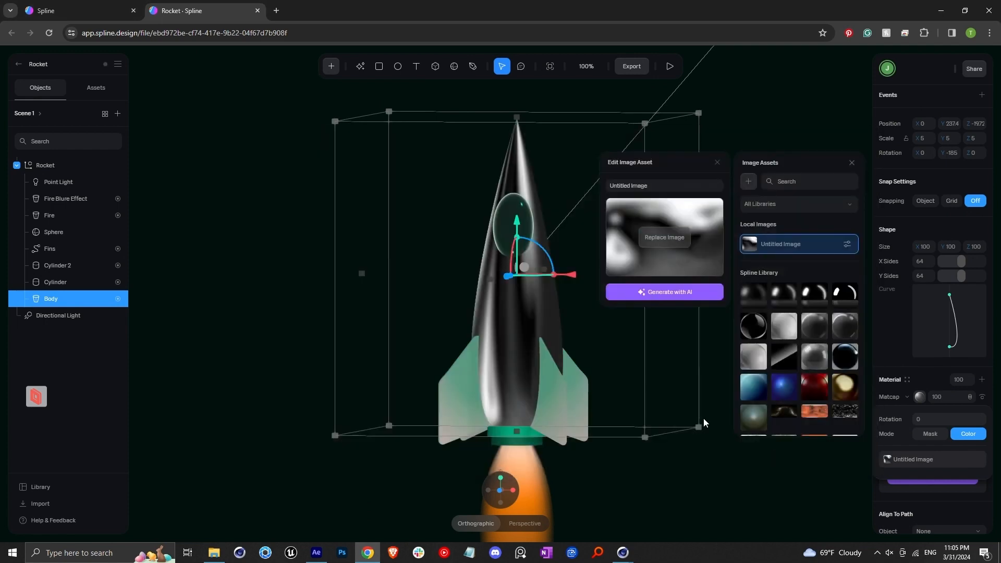
Step: Reselect the rocket body and add a Gradient layer to its material
scroll(556, 303, down, 5)
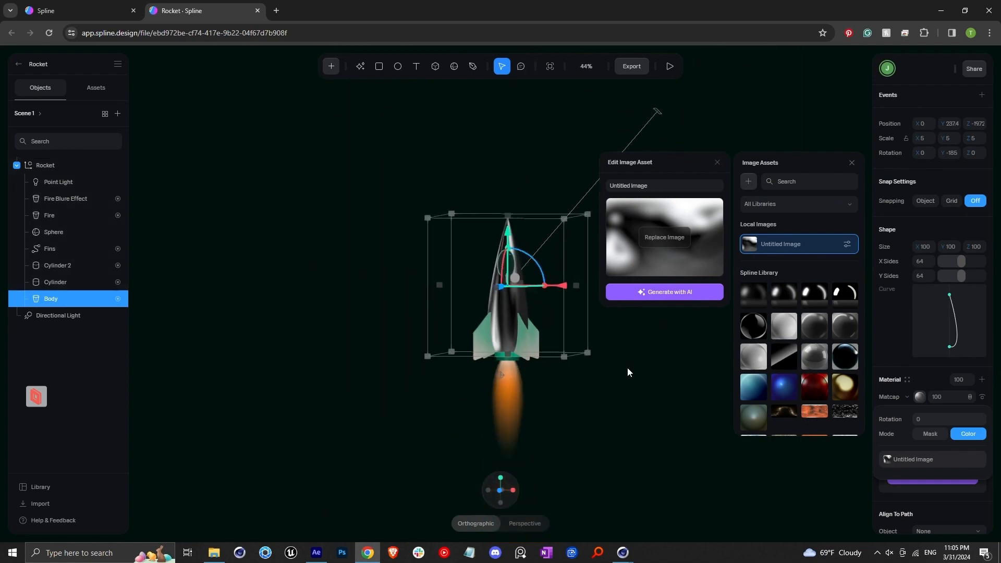
click(628, 368)
alt+drag(495, 343, 510, 305)
scroll(510, 305, down, 6)
scroll(513, 319, up, 9)
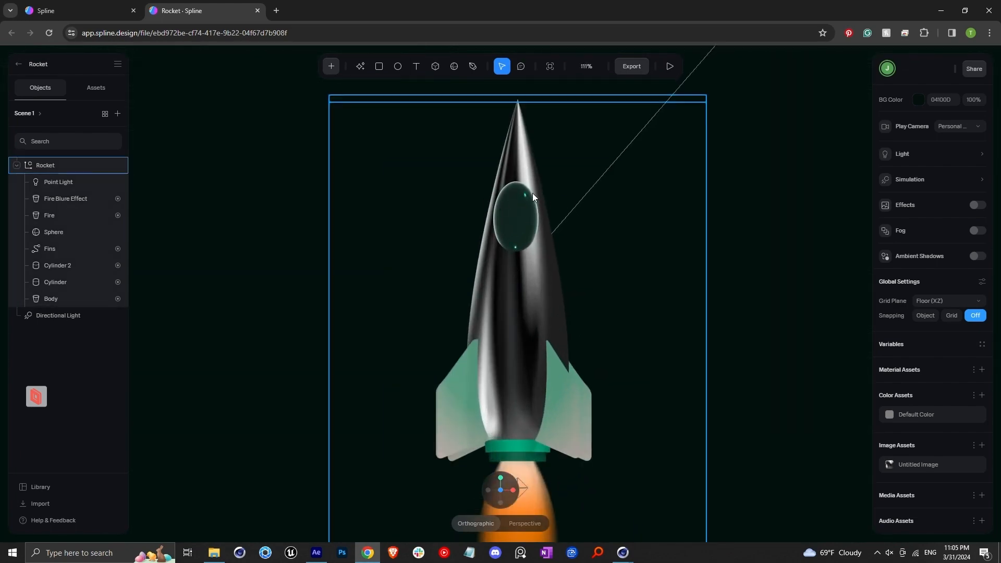
alt+drag(481, 324, 500, 293)
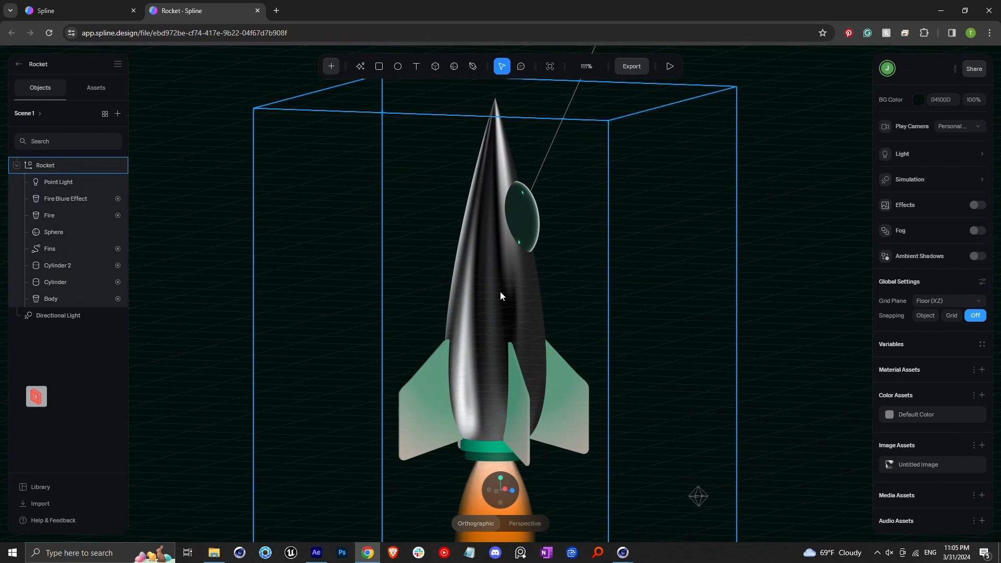
click(500, 292)
click(982, 381)
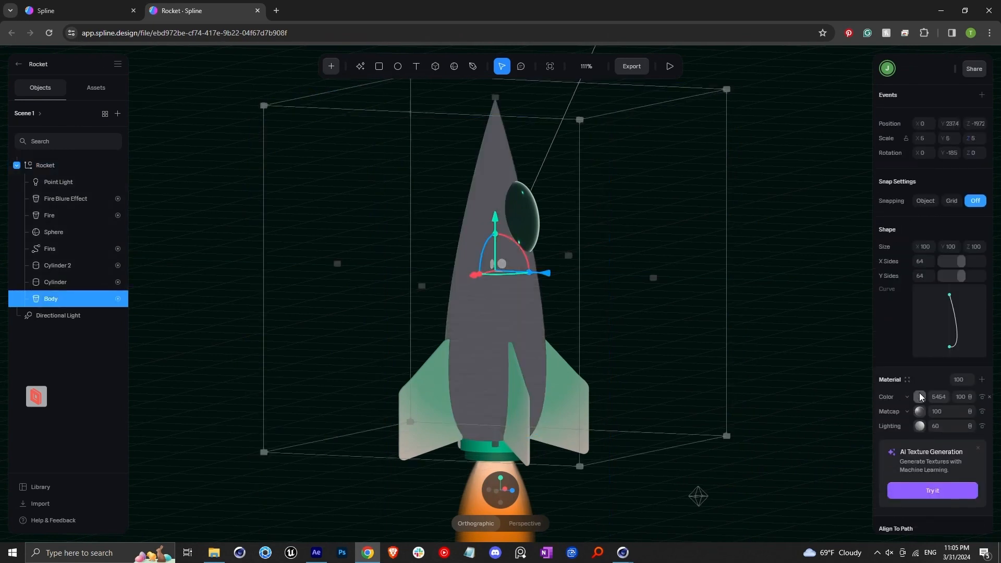
click(908, 400)
click(912, 443)
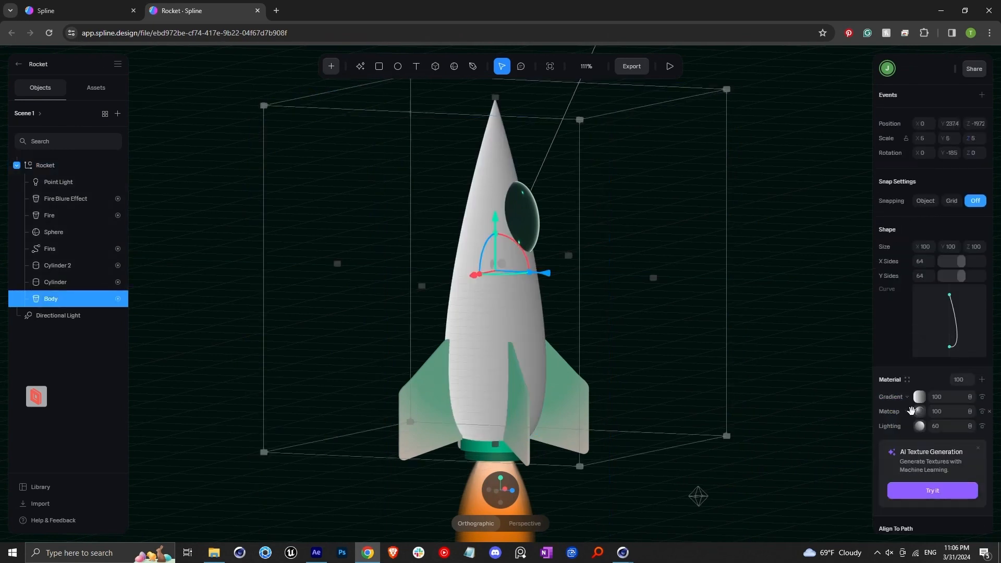
Step: Open the gradient settings and move the white ramp stop toward the middle
click(920, 398)
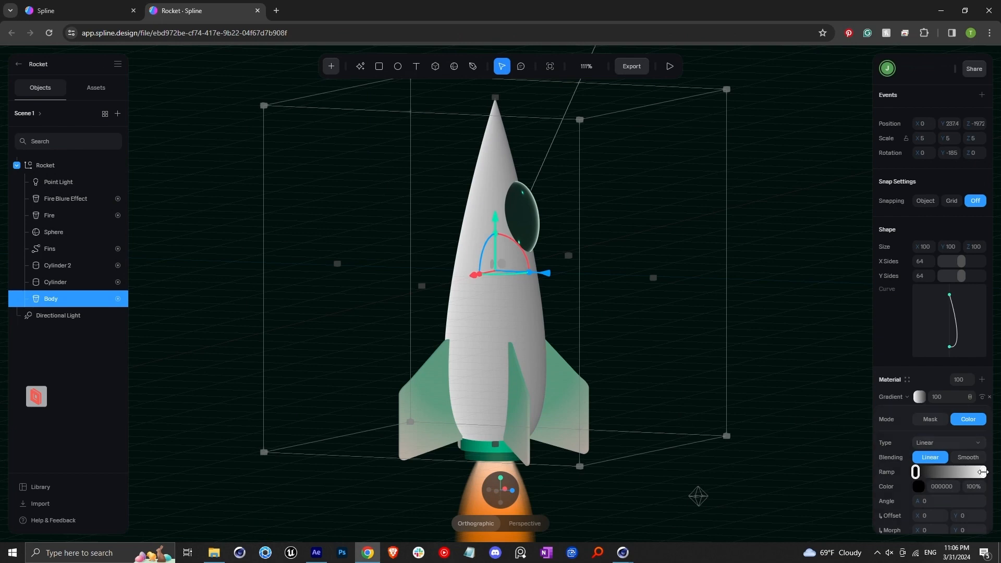
drag(983, 472, 933, 472)
Step: Set the gradient's angle to 90
right_drag(553, 355, 352, 343)
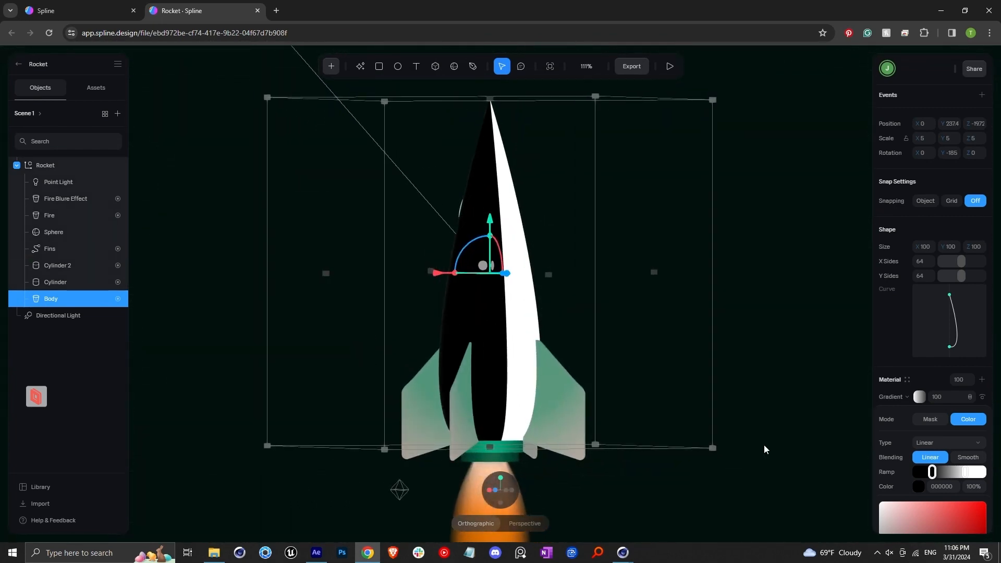
scroll(895, 450, down, 5)
scroll(904, 339, up, 2)
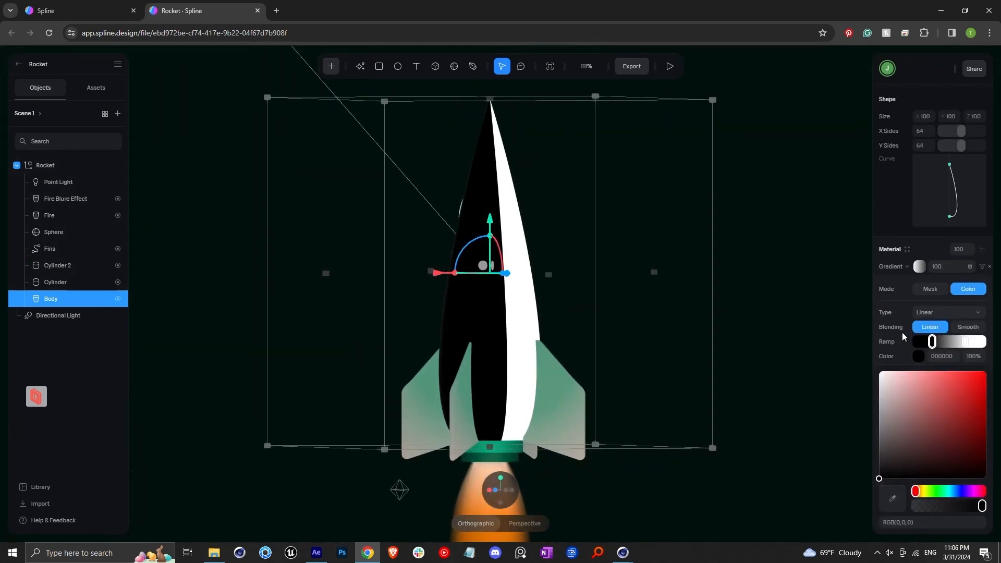
click(899, 268)
click(920, 267)
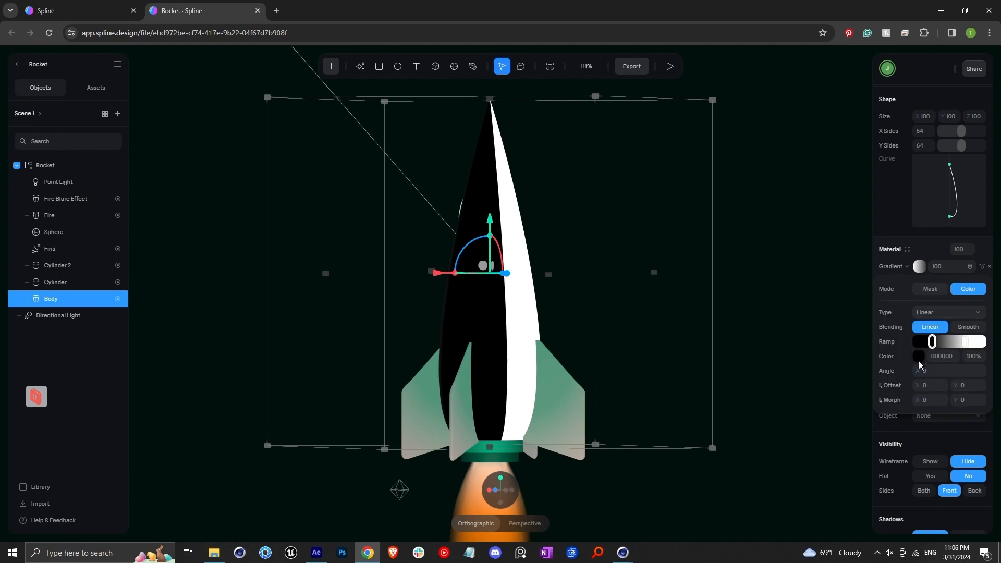
text(90)
key(Return)
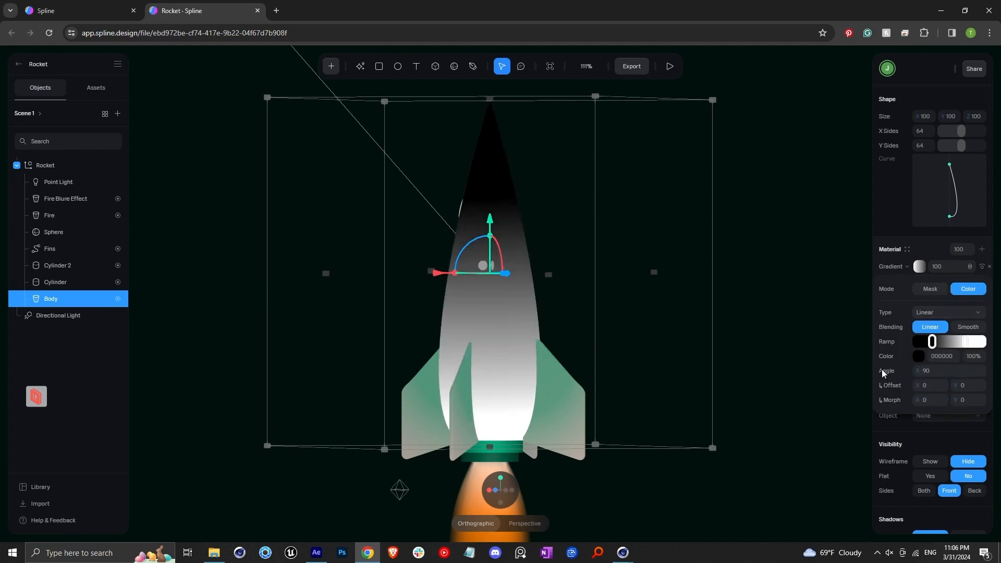
Step: Select the gradient's first stop and set its color to bright red
scroll(521, 332, up, 2)
alt+drag(499, 400, 624, 399)
ctrl+scroll(535, 296, down, 4)
ctrl+scroll(536, 300, up, 5)
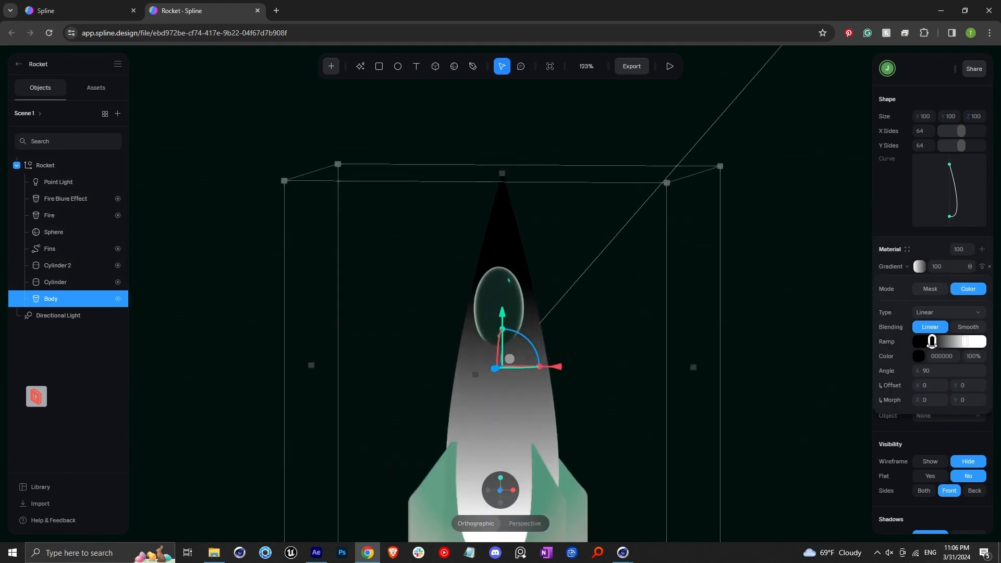
drag(933, 342, 931, 346)
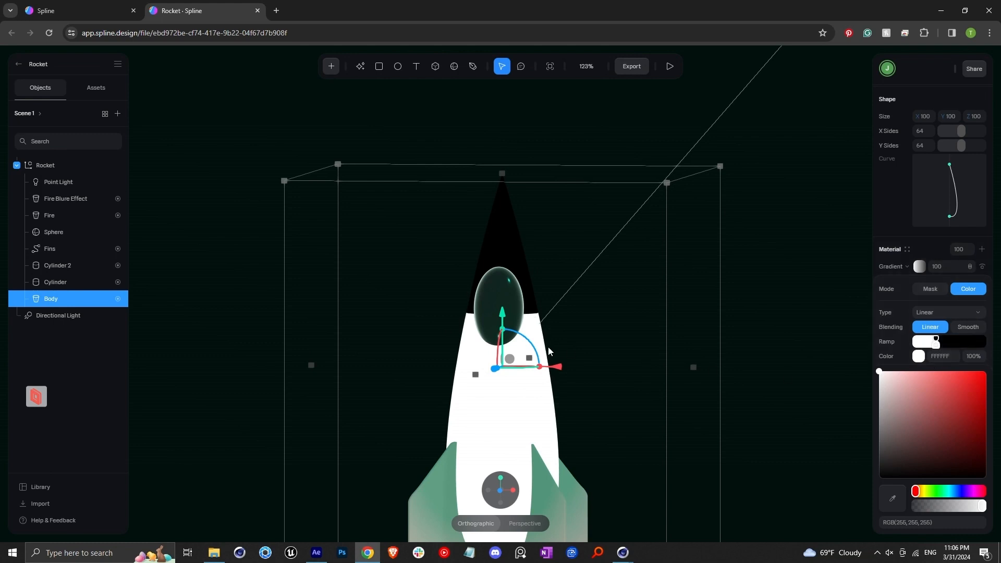
scroll(549, 351, up, 3)
scroll(549, 351, down, 5)
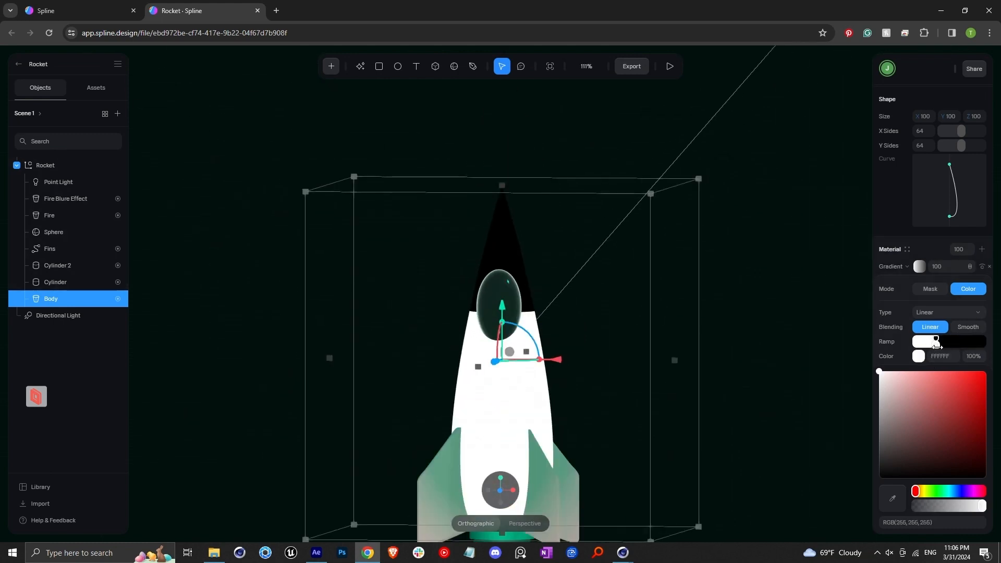
drag(918, 381, 982, 368)
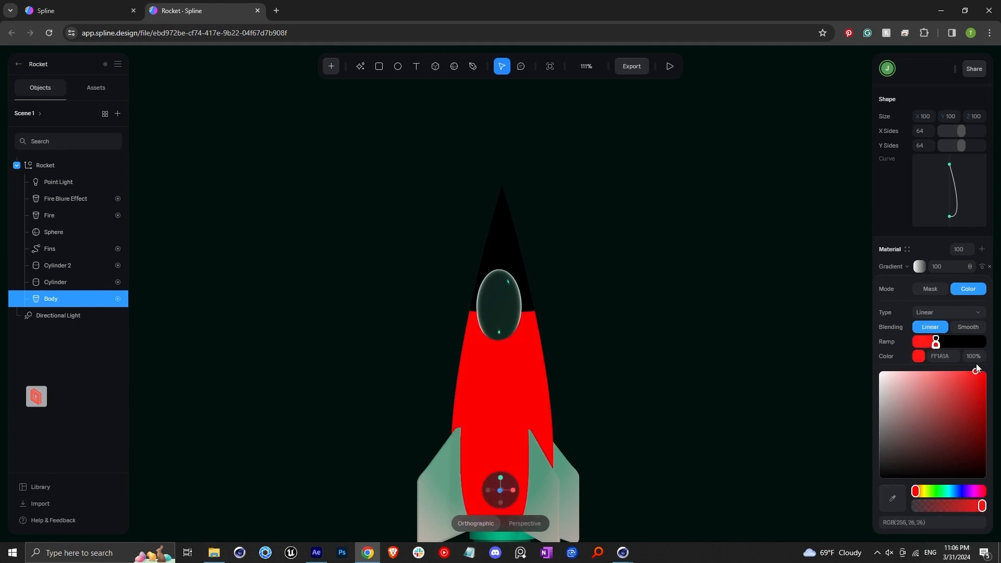
Step: Set the other gradient stop to white and the gradient layer's opacity to 35
click(937, 338)
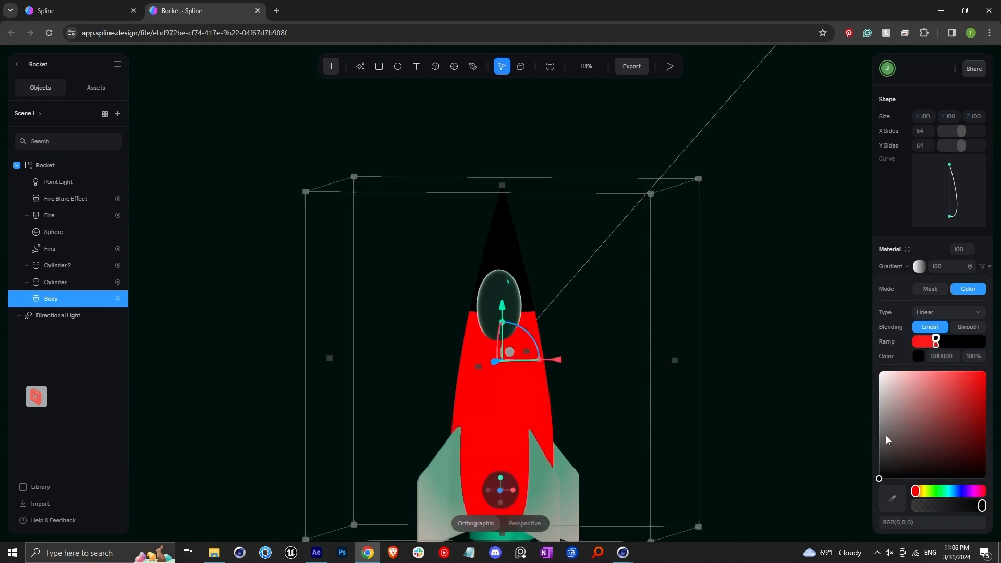
drag(887, 440, 853, 340)
click(905, 348)
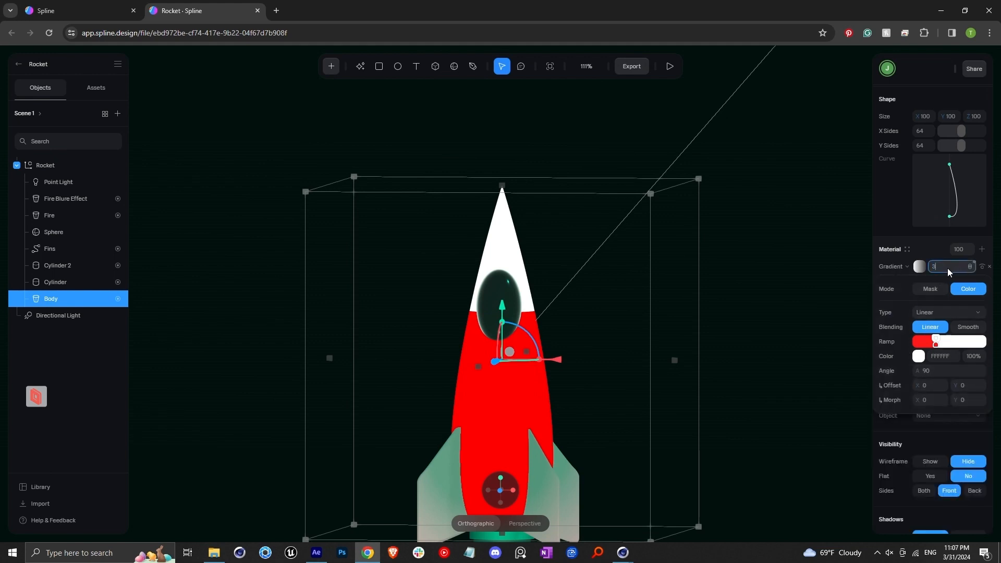
key(Return)
Step: Select the window sphere, set its Fresnel layer to 30 and its color layer to black
scroll(531, 272, down, 4)
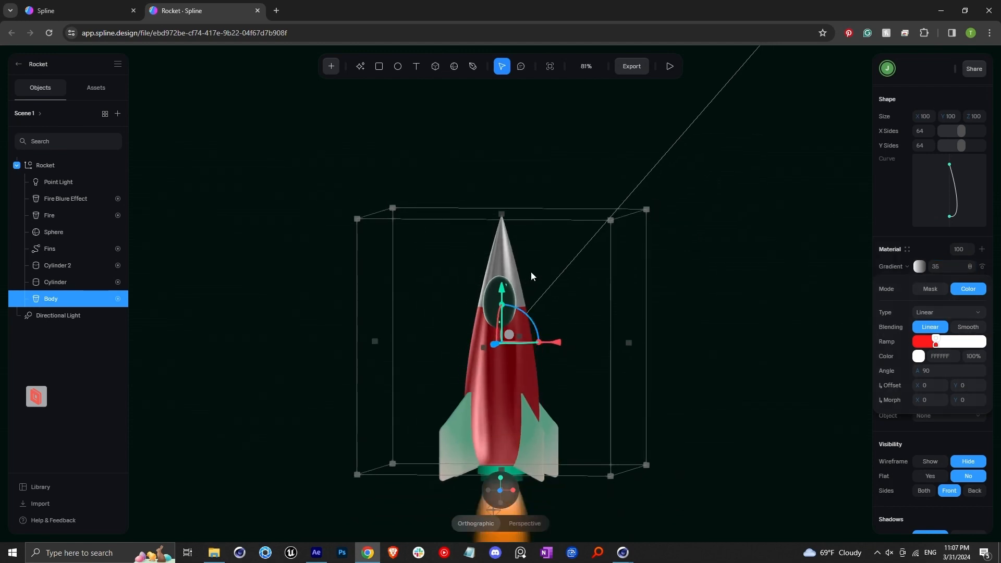
scroll(540, 347, up, 5)
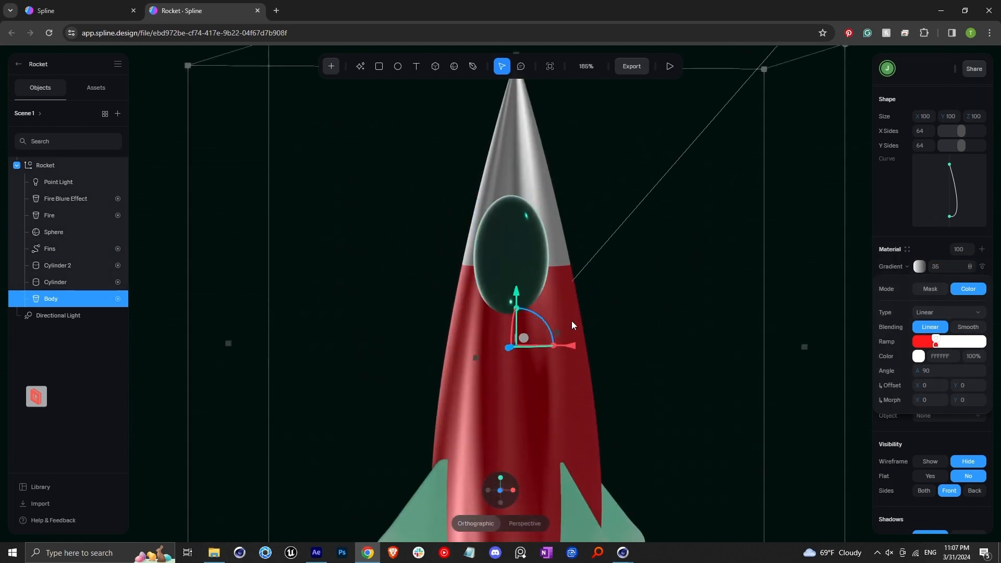
alt+drag(590, 424, 523, 390)
scroll(548, 380, down, 4)
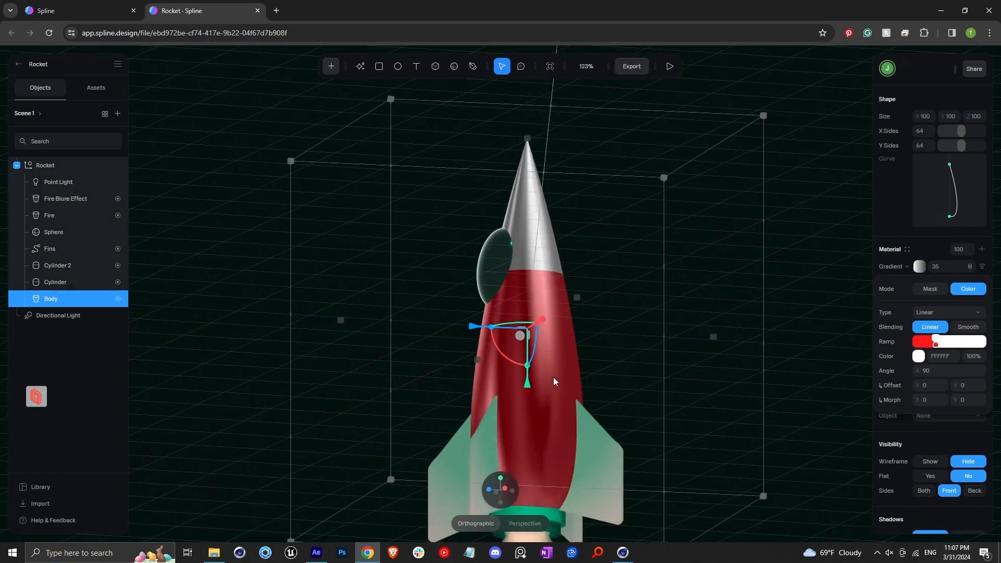
middle_drag(541, 390, 529, 359)
alt+drag(529, 359, 599, 360)
scroll(600, 360, up, 5)
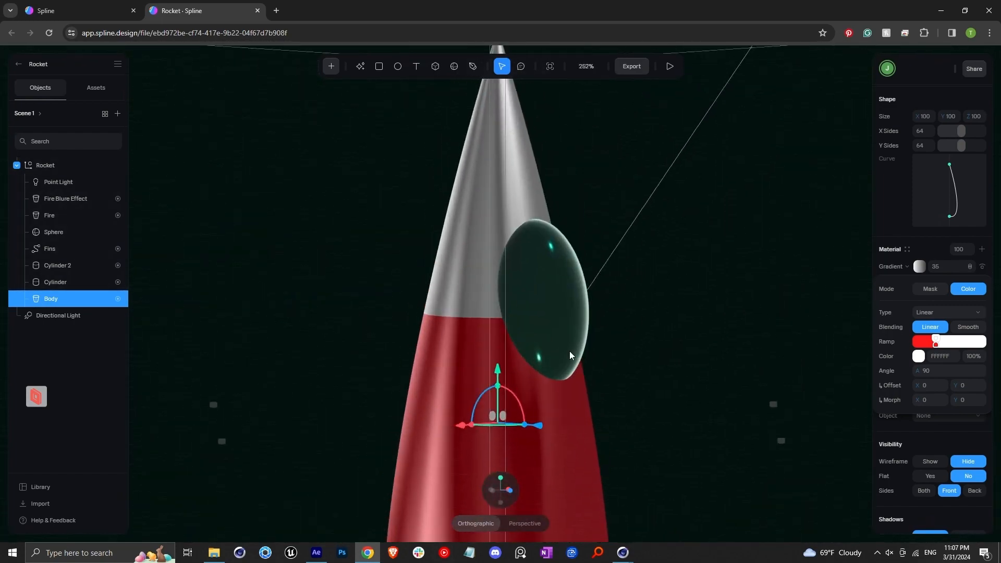
click(555, 305)
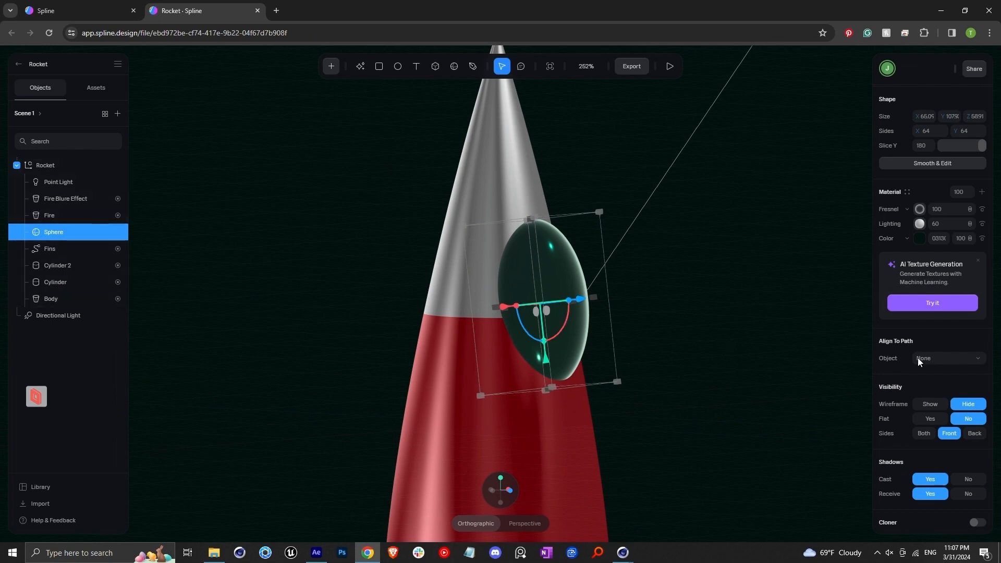
scroll(919, 360, up, 3)
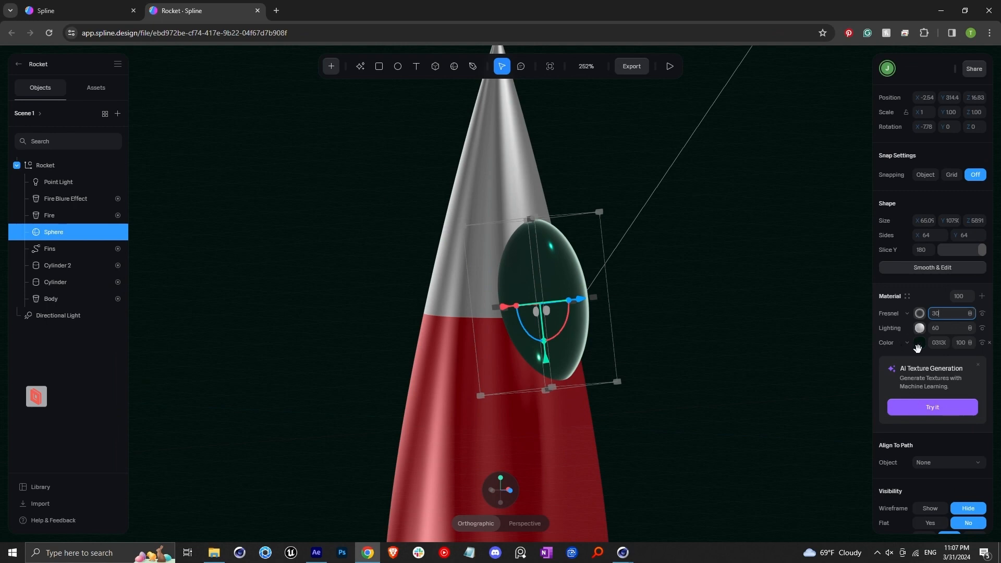
click(919, 345)
drag(899, 372, 829, 525)
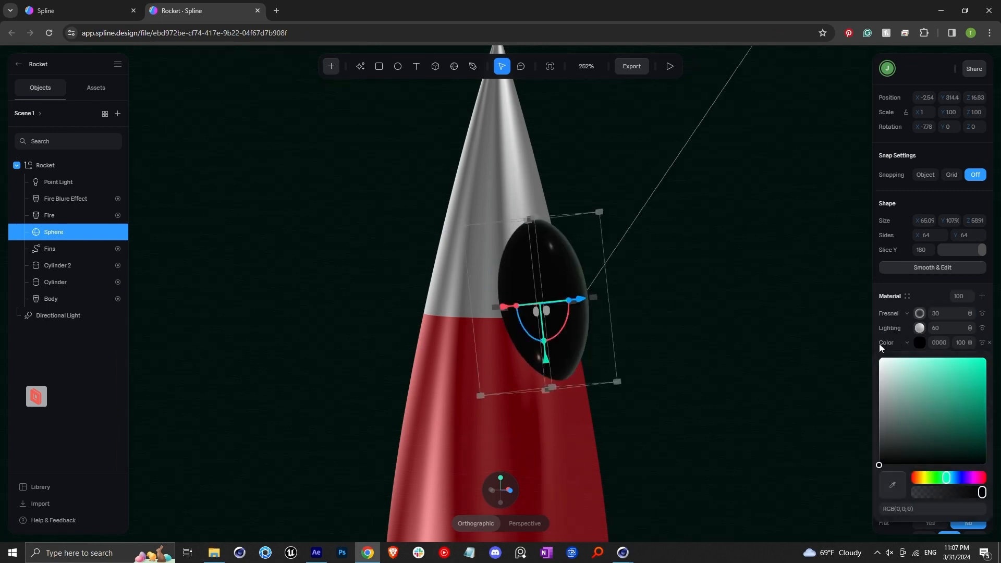
click(891, 334)
Step: Add a new material layer to the window sphere and change its type to Matcap
click(982, 297)
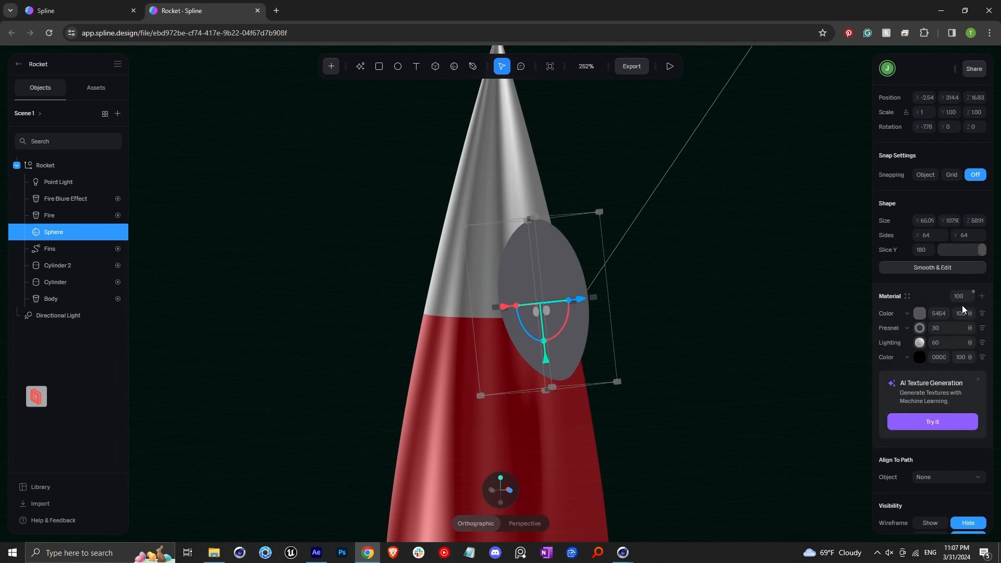
click(908, 314)
click(905, 477)
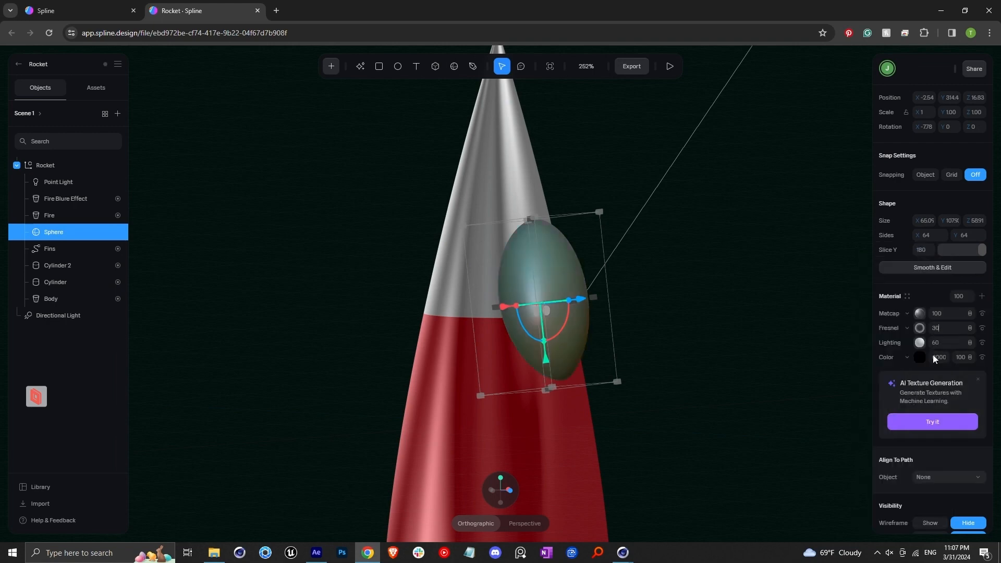
Step: Pick a glossy black matcap image for the window sphere's Matcap layer
click(920, 314)
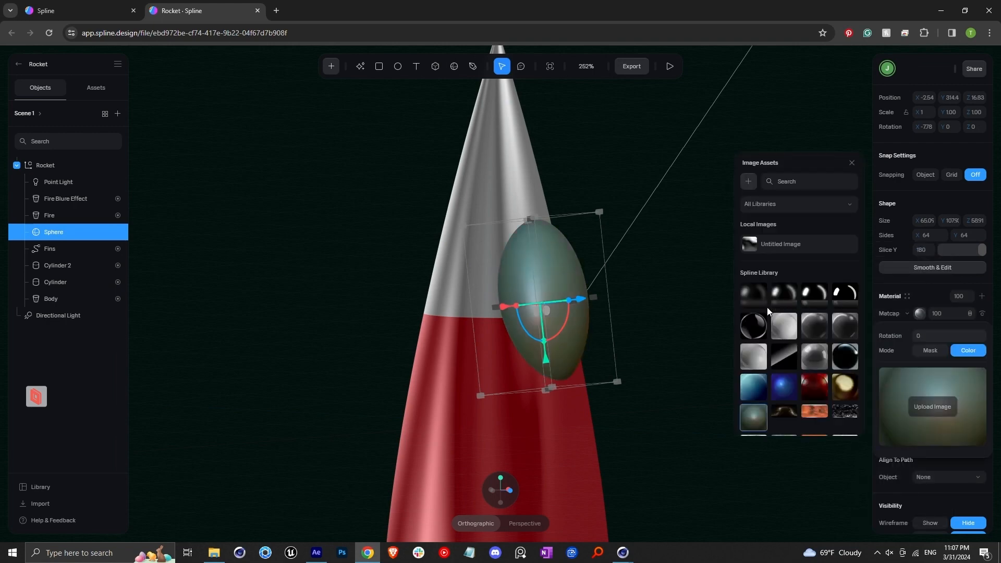
click(844, 299)
click(751, 334)
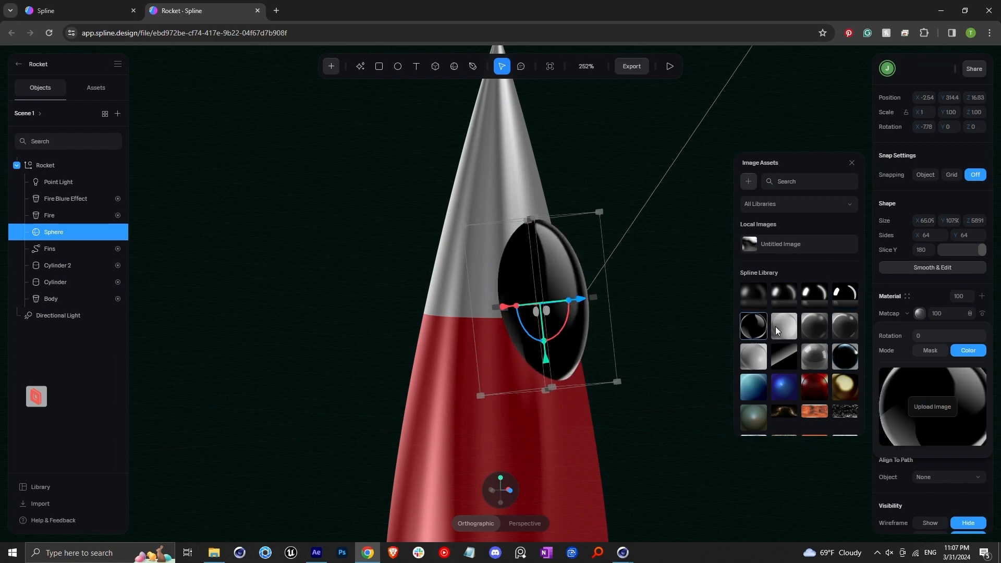
click(777, 330)
click(754, 330)
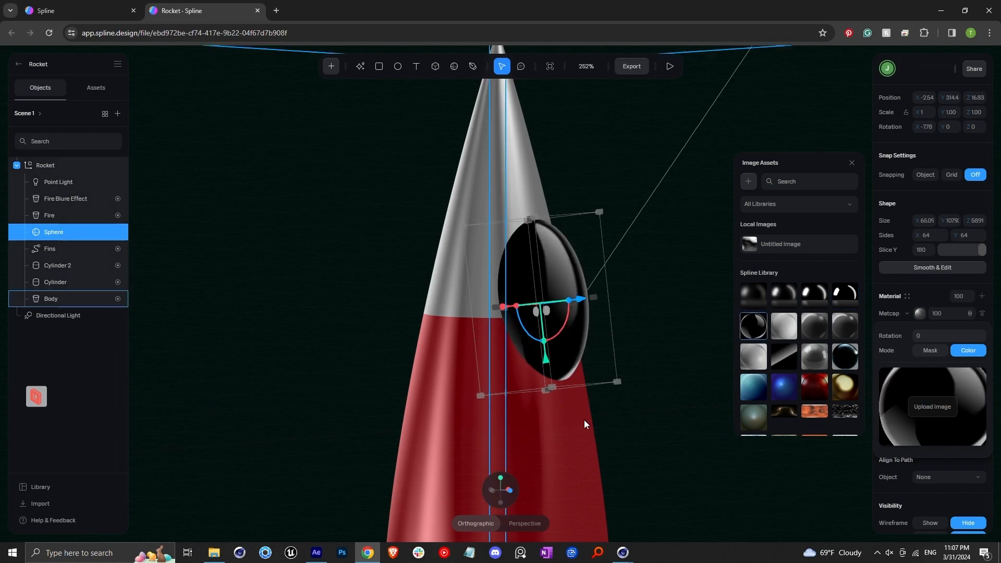
Step: Delete the Fire Blure Effect and Fire objects from the rocket
drag(600, 421, 528, 404)
scroll(540, 371, up, 8)
scroll(540, 371, down, 10)
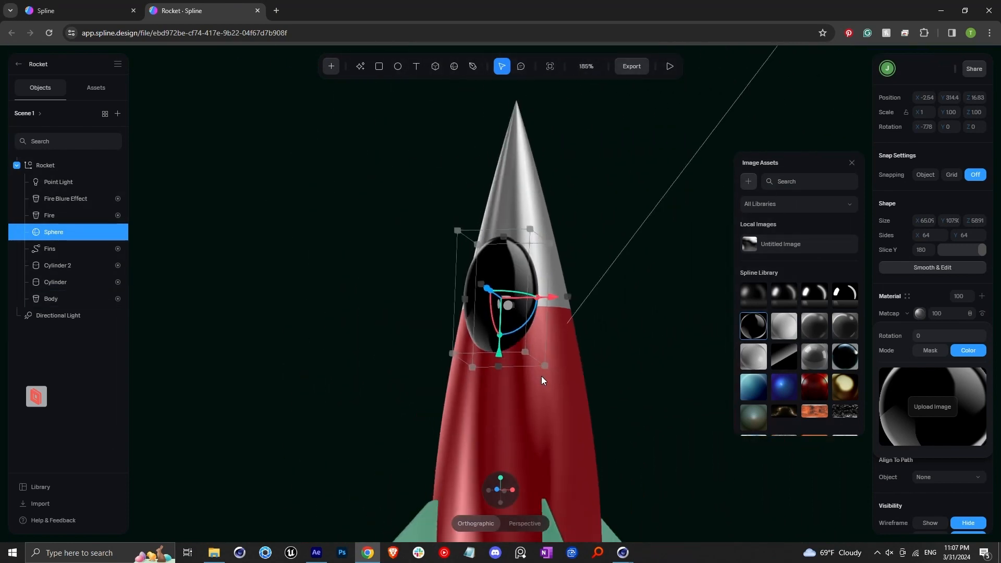
click(597, 379)
click(530, 383)
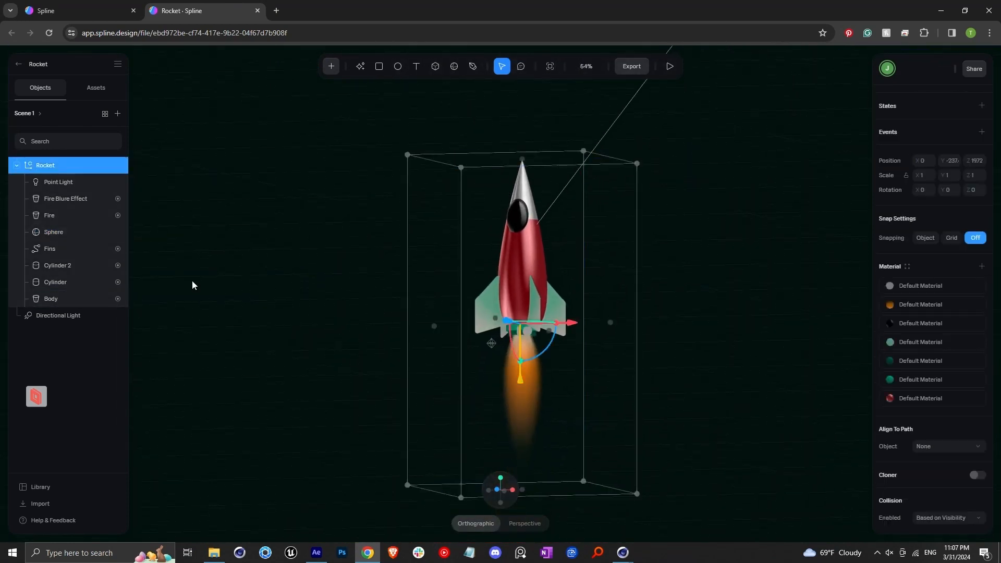
click(63, 201)
key(Delete)
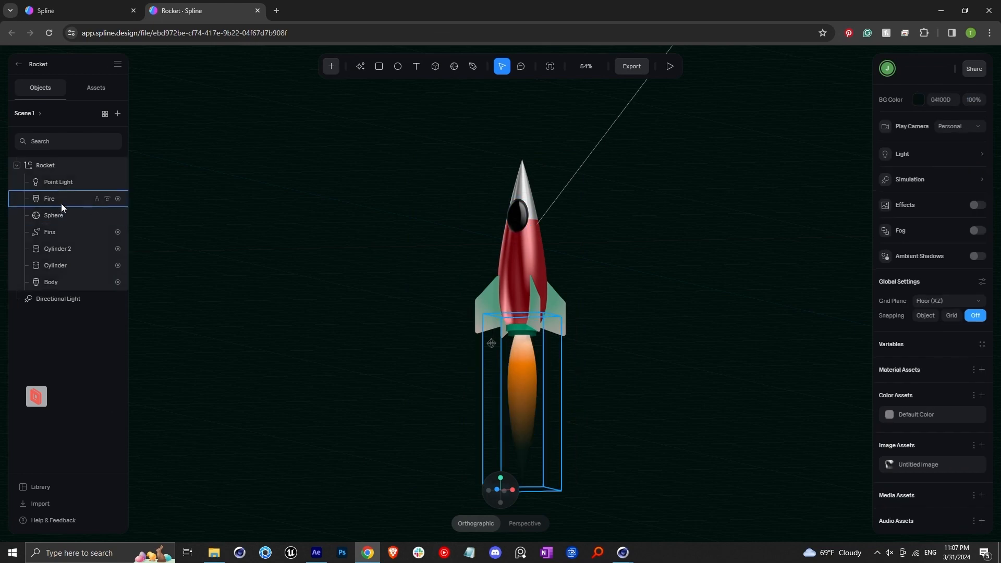
click(61, 203)
key(Delete)
Step: Select the fins and set their Depth layer's color to yellow DAC831
scroll(611, 331, up, 4)
scroll(611, 331, up, 3)
click(575, 361)
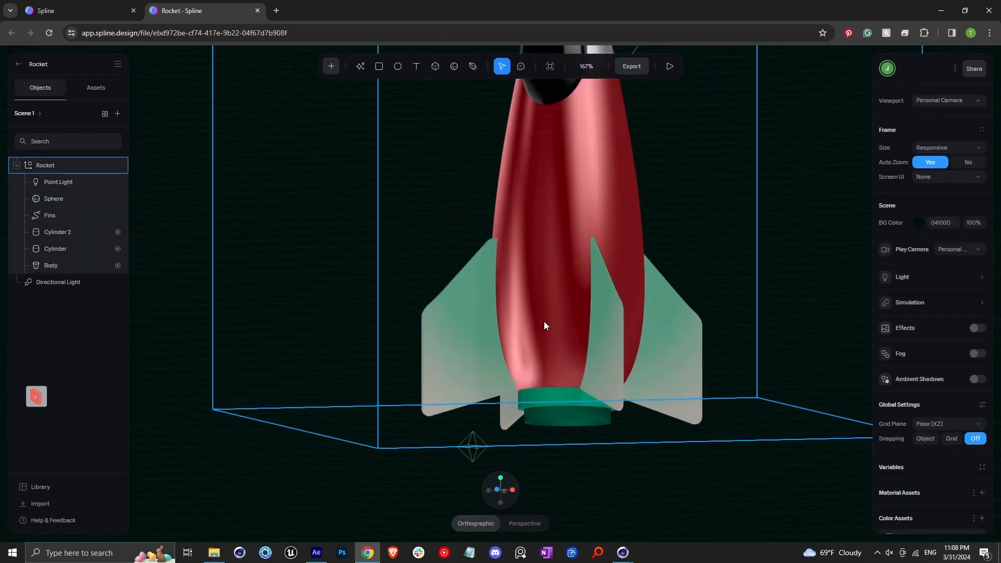
right_drag(544, 325, 636, 308)
click(653, 347)
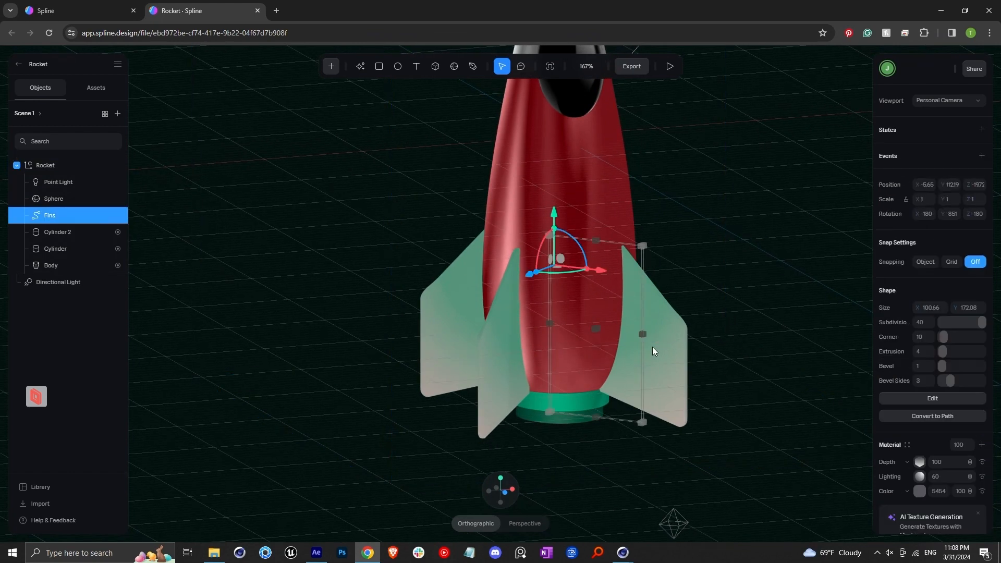
click(920, 462)
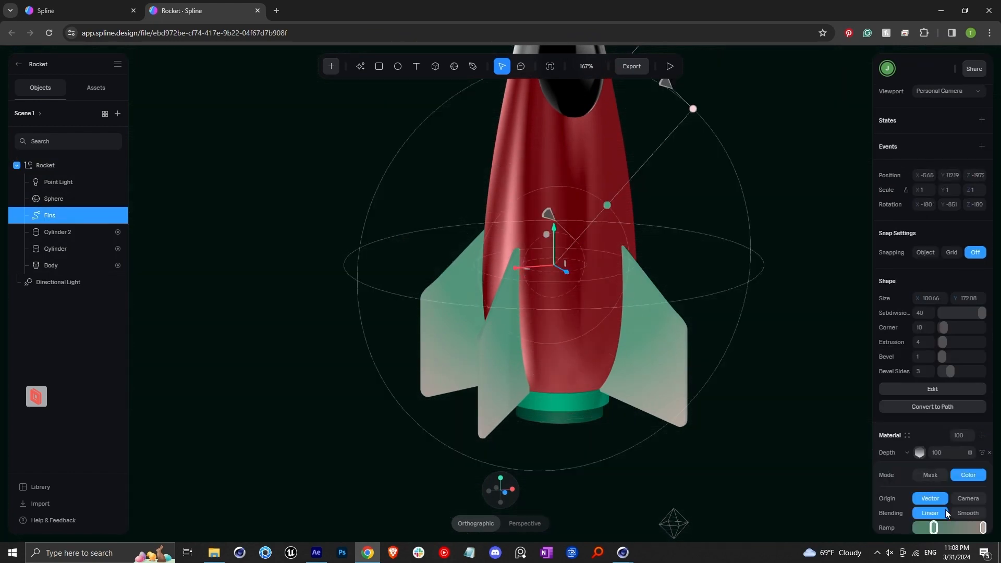
scroll(934, 511, down, 2)
click(934, 425)
scroll(942, 470, down, 4)
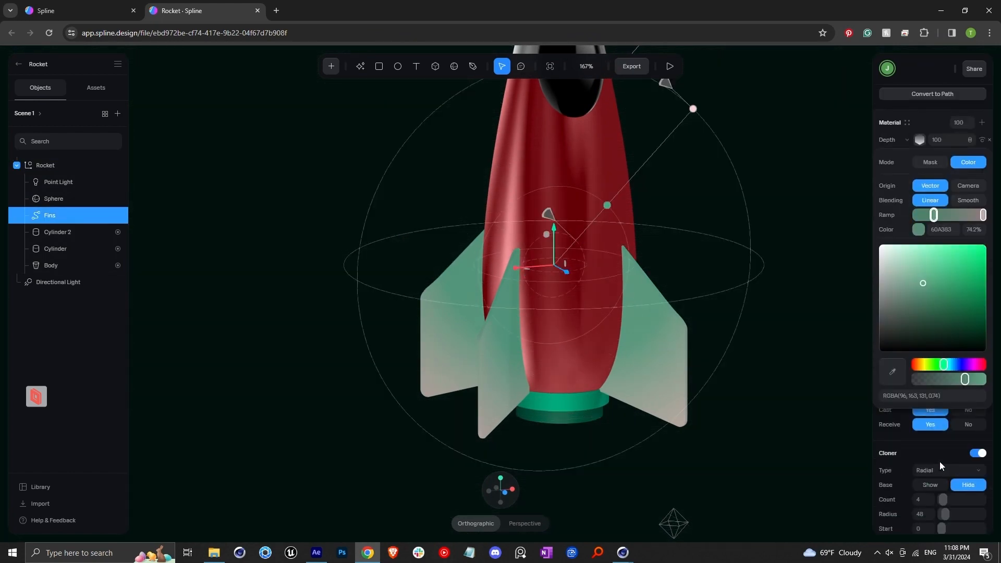
drag(928, 365, 927, 365)
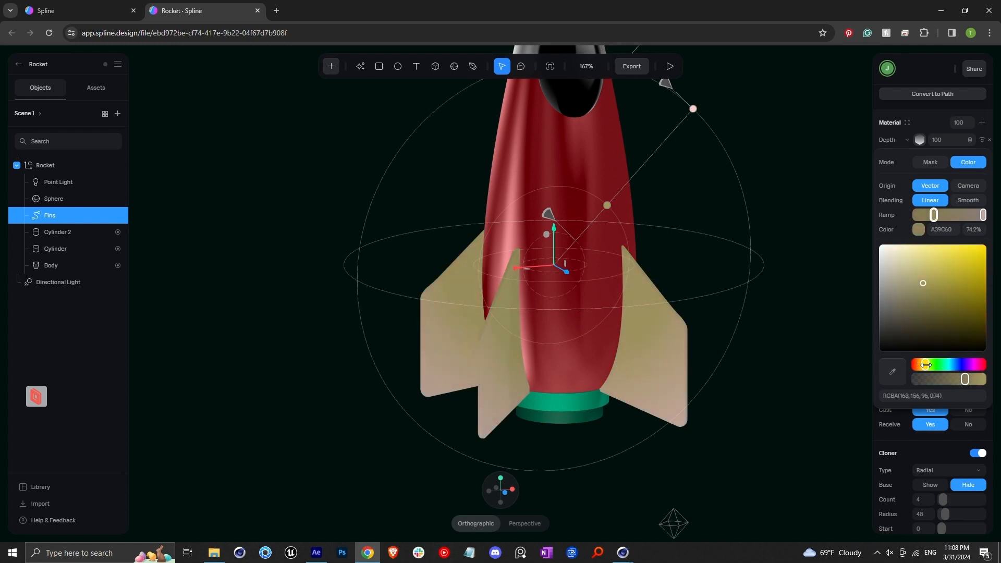
click(963, 261)
scroll(896, 224, up, 2)
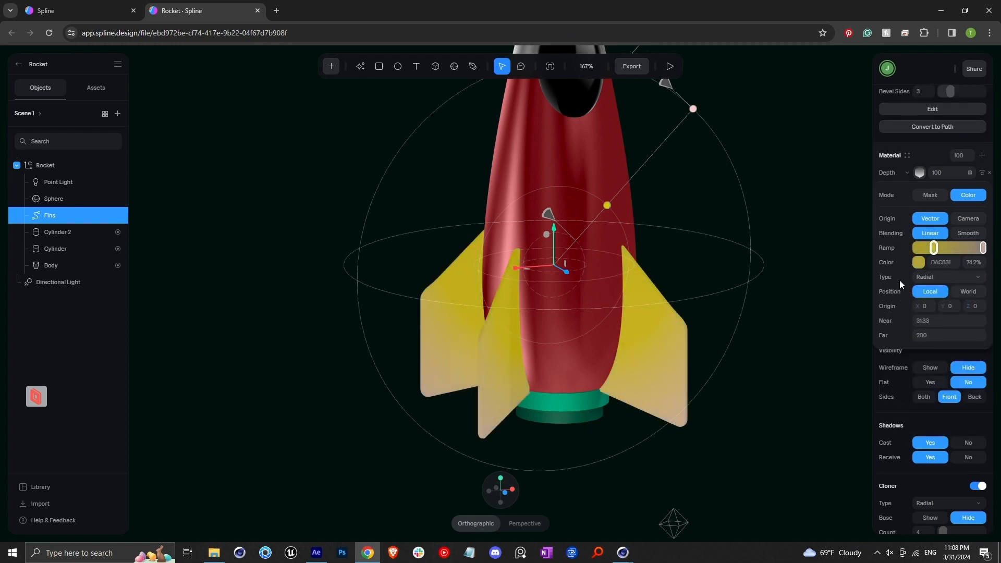
Step: Add a new material layer to the fins, change it to Matcap and pick a bright highlight matcap image
click(981, 228)
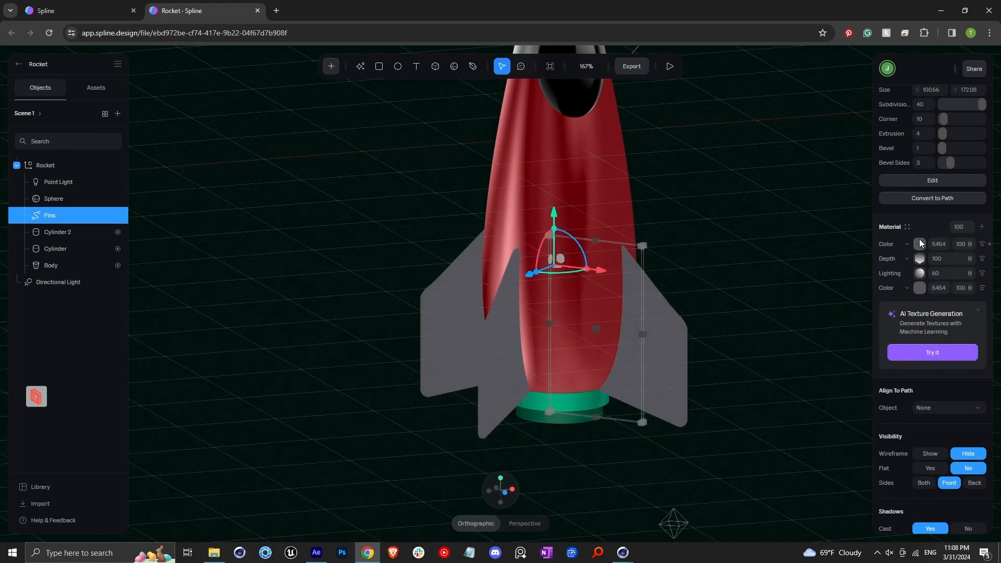
click(909, 244)
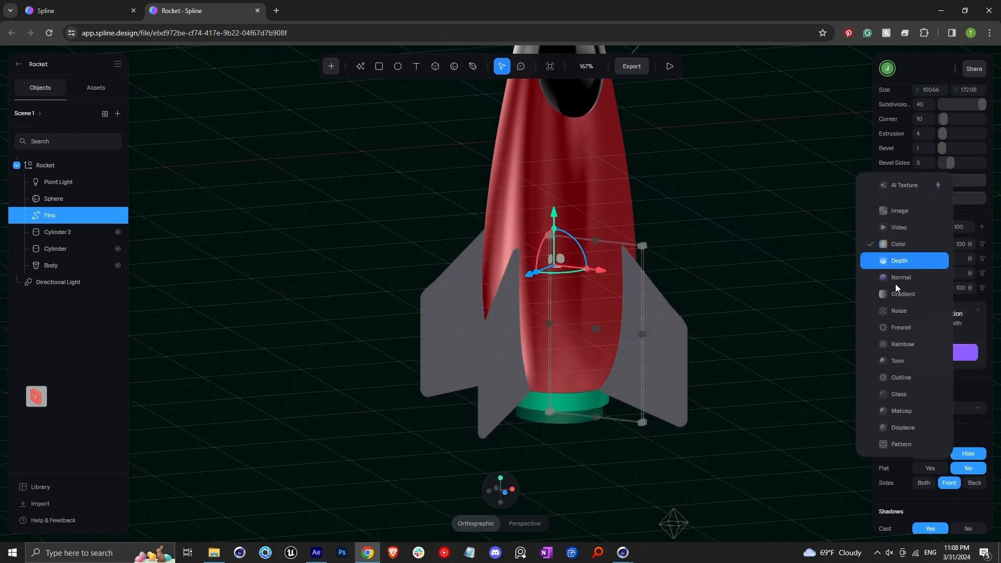
click(906, 412)
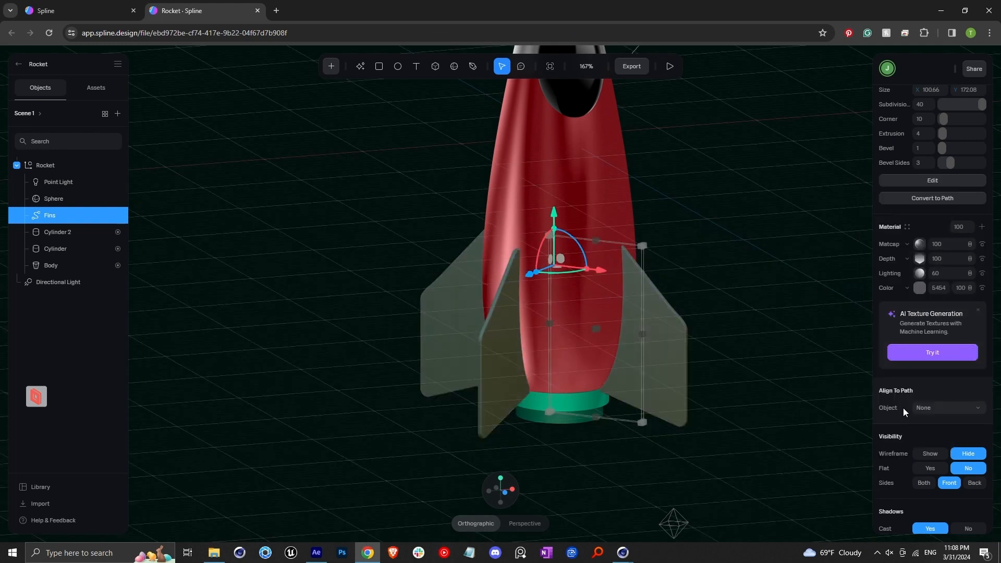
click(921, 244)
click(753, 326)
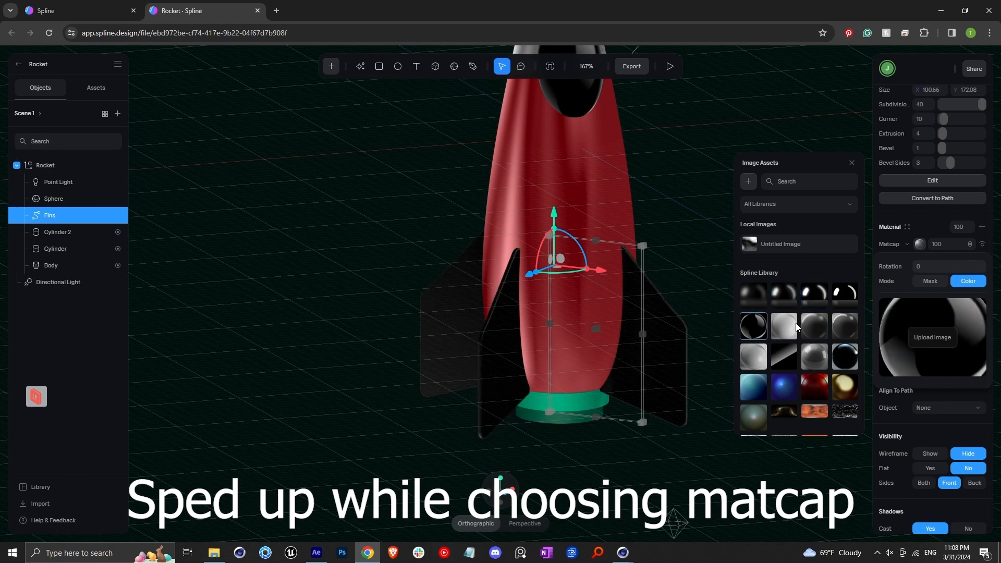
click(815, 296)
Step: Move the fins' Depth layer above the Matcap layer and set its value to 40
click(908, 245)
click(891, 245)
click(921, 410)
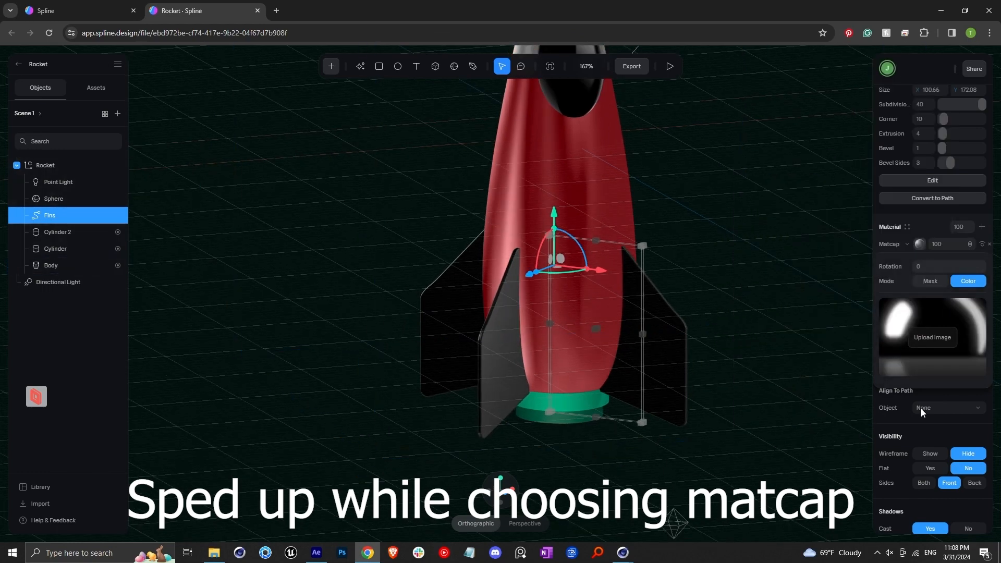
click(921, 409)
scroll(662, 336, up, 5)
alt+drag(662, 336, 644, 374)
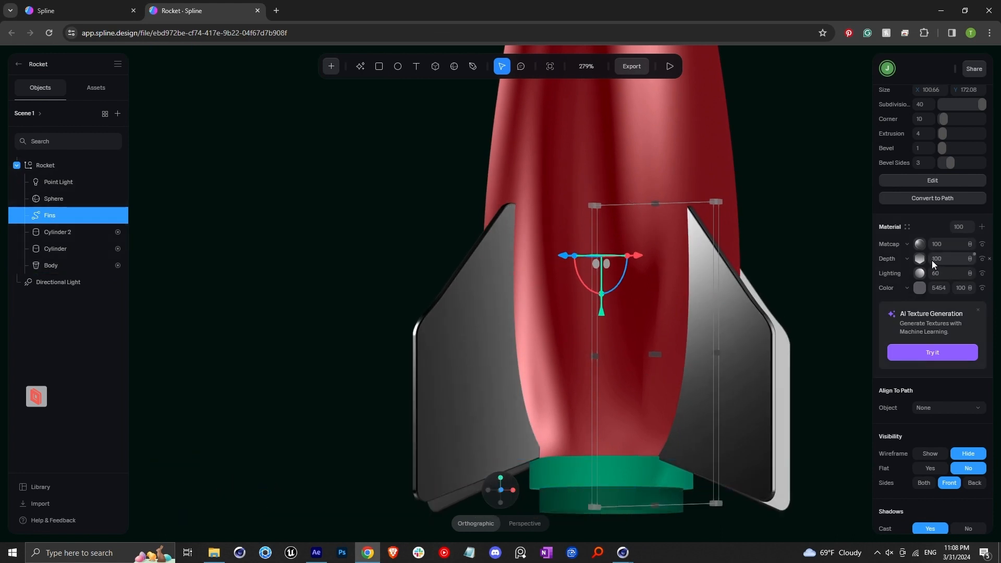
drag(885, 254, 886, 244)
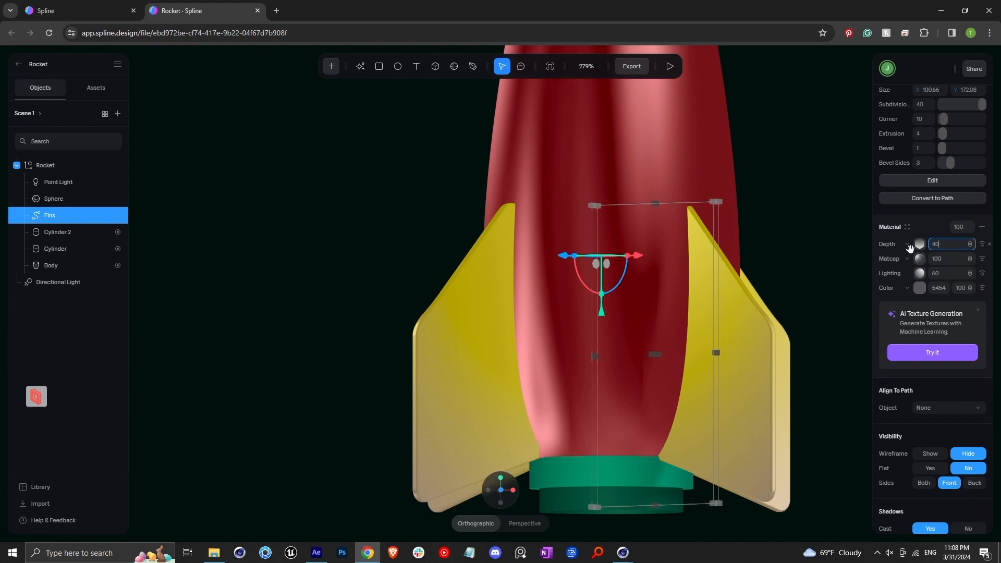
Step: Select Cylinder 2, remove its green color layer and add a new material layer
scroll(715, 312, down, 5)
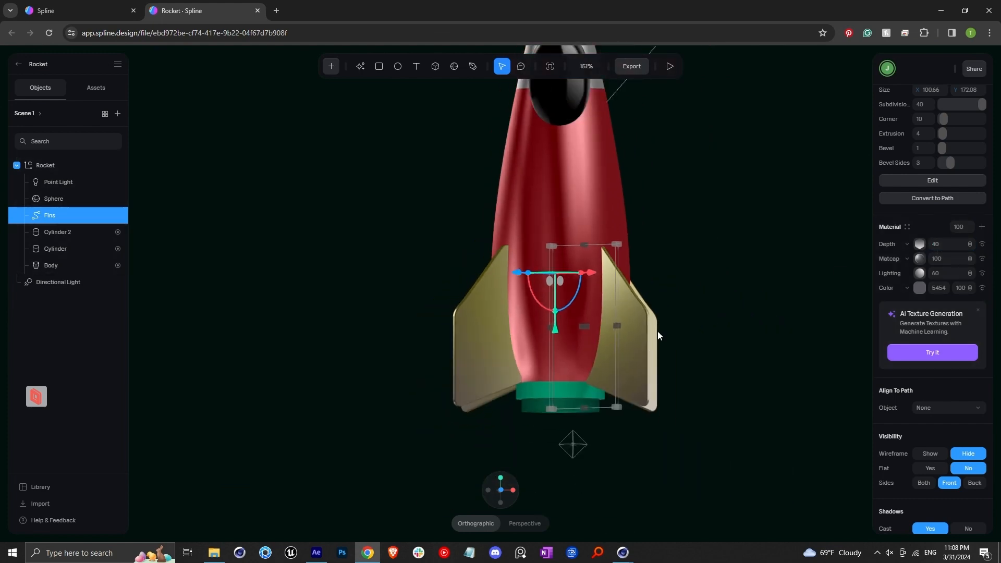
middle_drag(658, 330, 572, 352)
scroll(570, 365, down, 3)
scroll(562, 380, down, 2)
scroll(549, 399, up, 5)
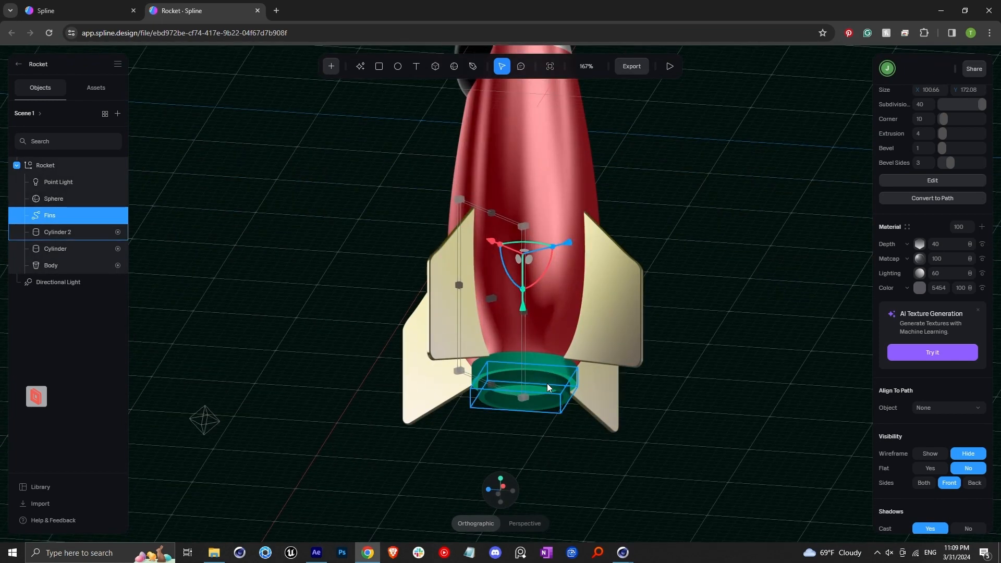
click(547, 386)
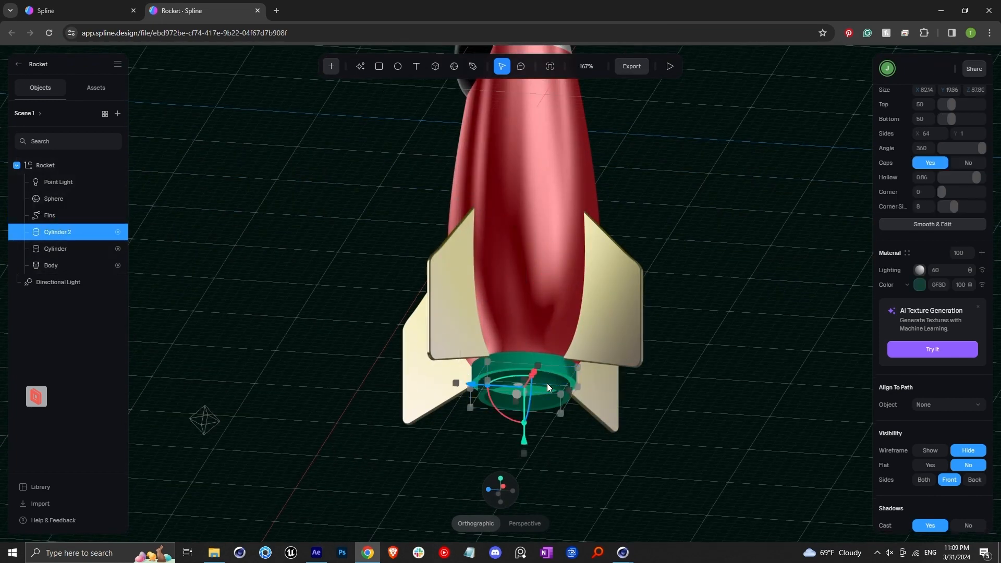
click(983, 285)
click(983, 253)
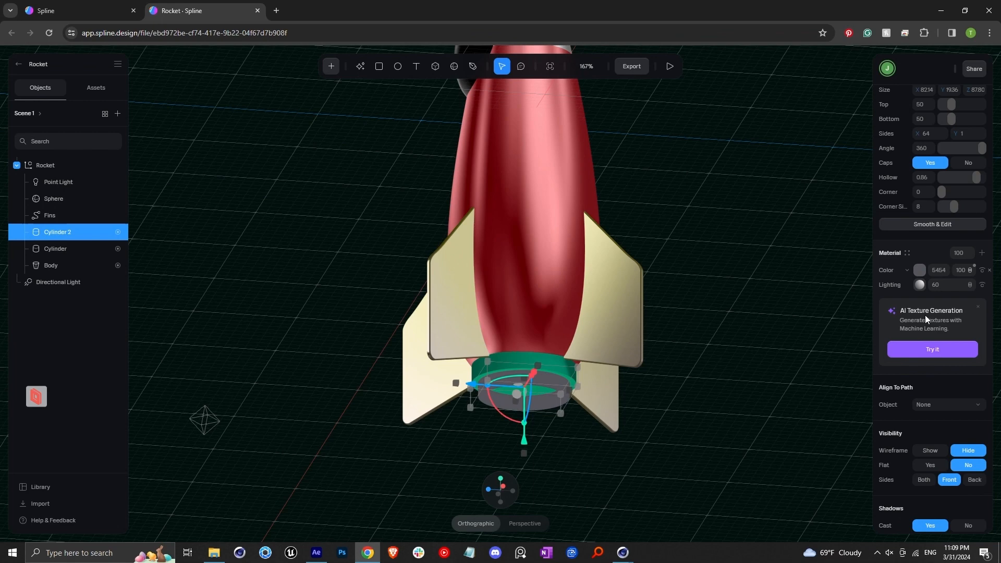
Step: Change Cylinder 2's new layer to Matcap and pick a glossy black matcap image
click(906, 271)
click(901, 437)
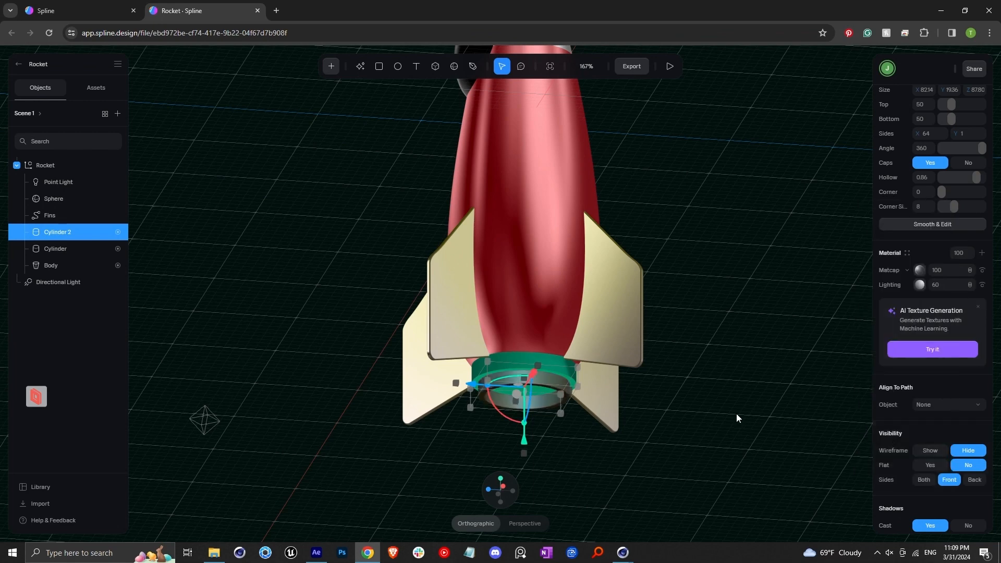
click(909, 270)
click(754, 296)
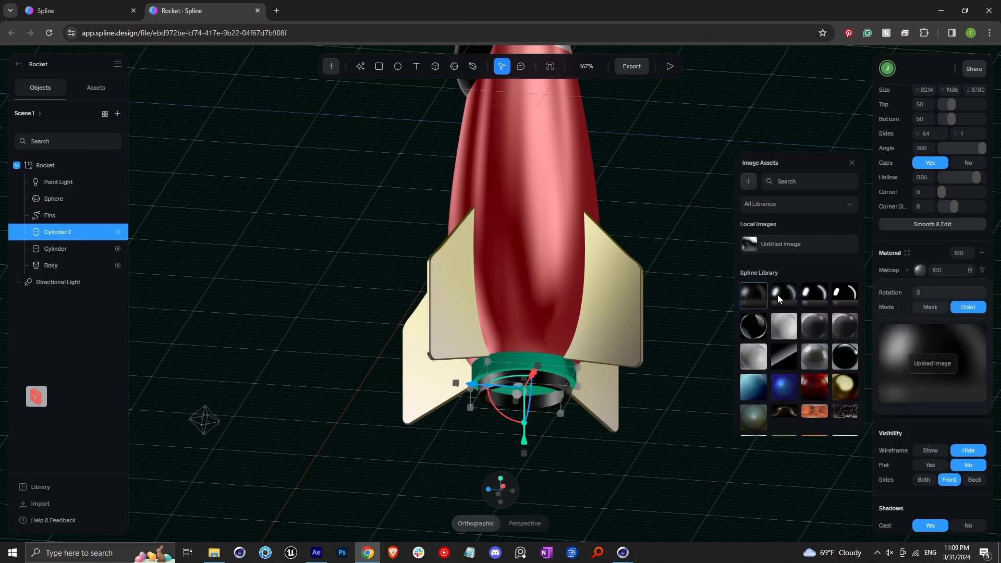
click(777, 295)
key(Escape)
Step: Select the Cylinder, change its color layer to Matcap and pick a bright highlight matcap image
scroll(620, 345, up, 5)
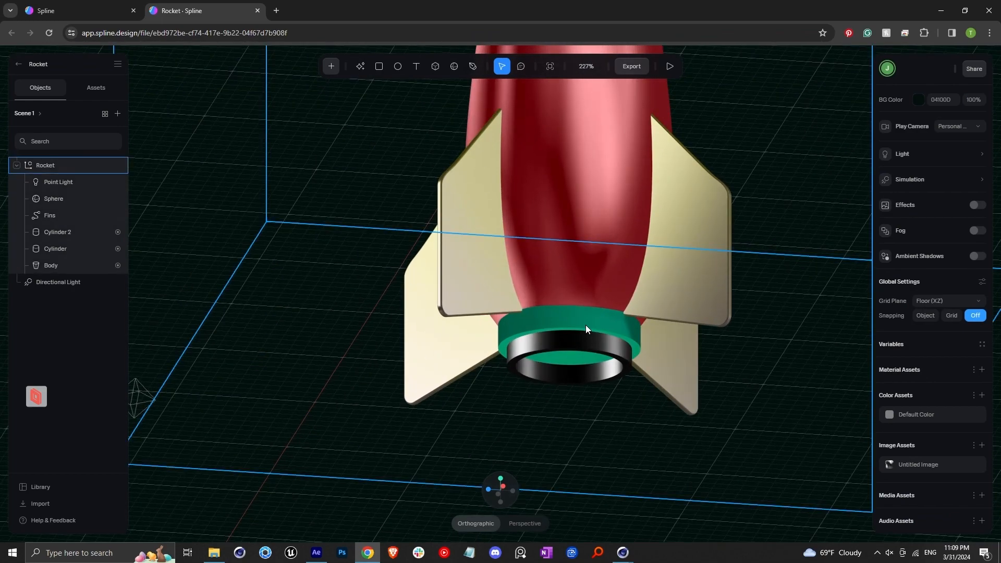
click(586, 326)
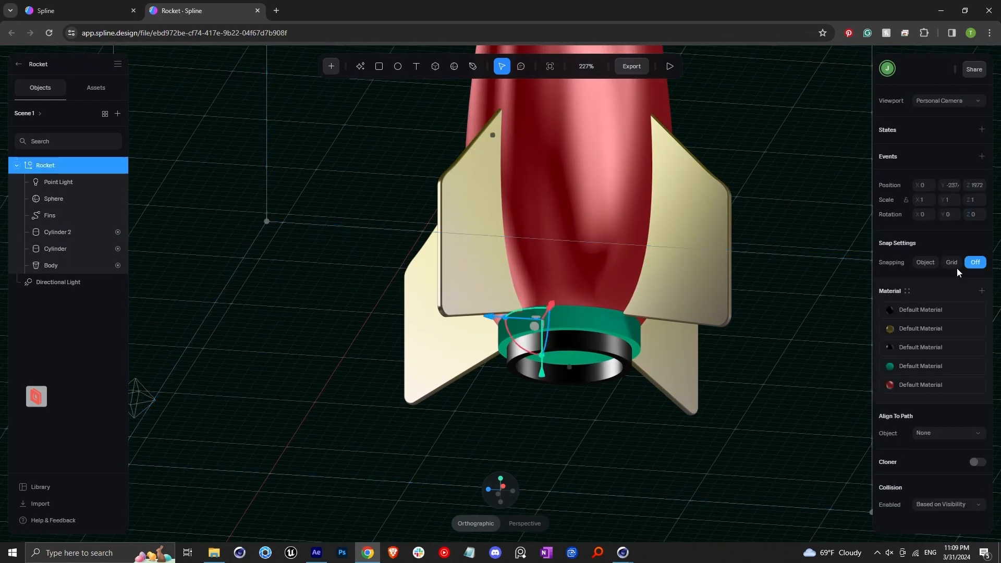
double_click(587, 330)
scroll(922, 338, down, 5)
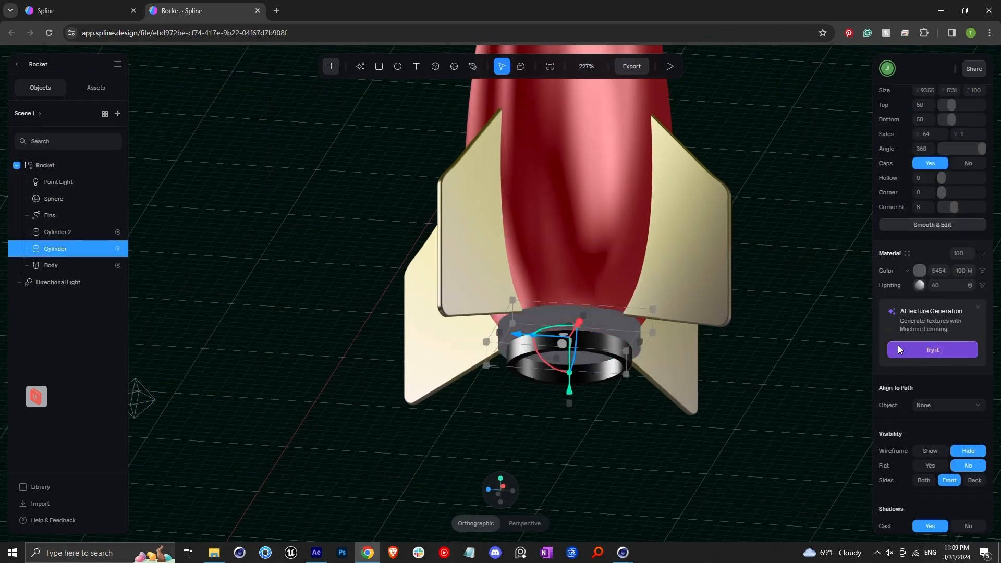
click(926, 271)
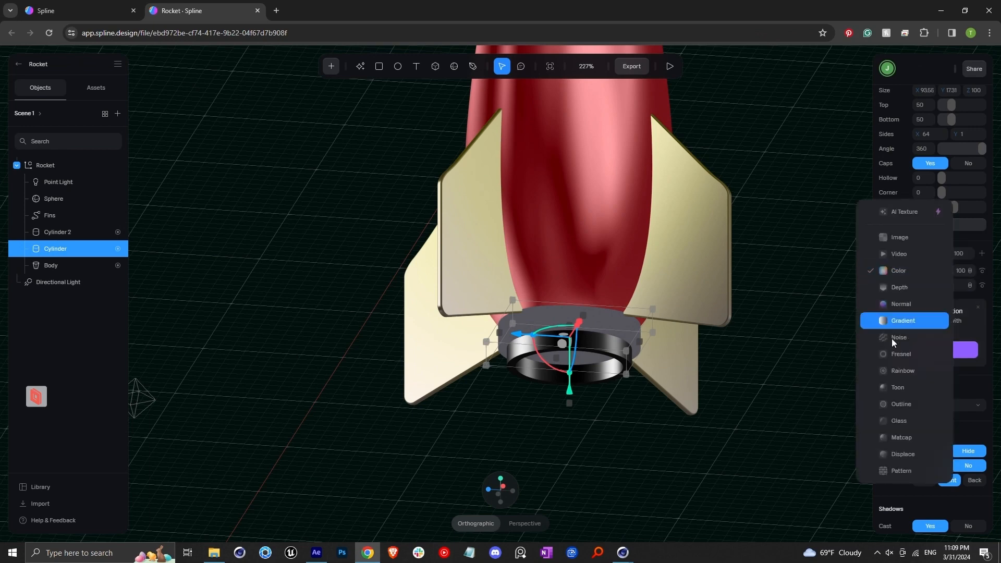
click(913, 436)
scroll(730, 388, up, 3)
click(920, 273)
click(839, 302)
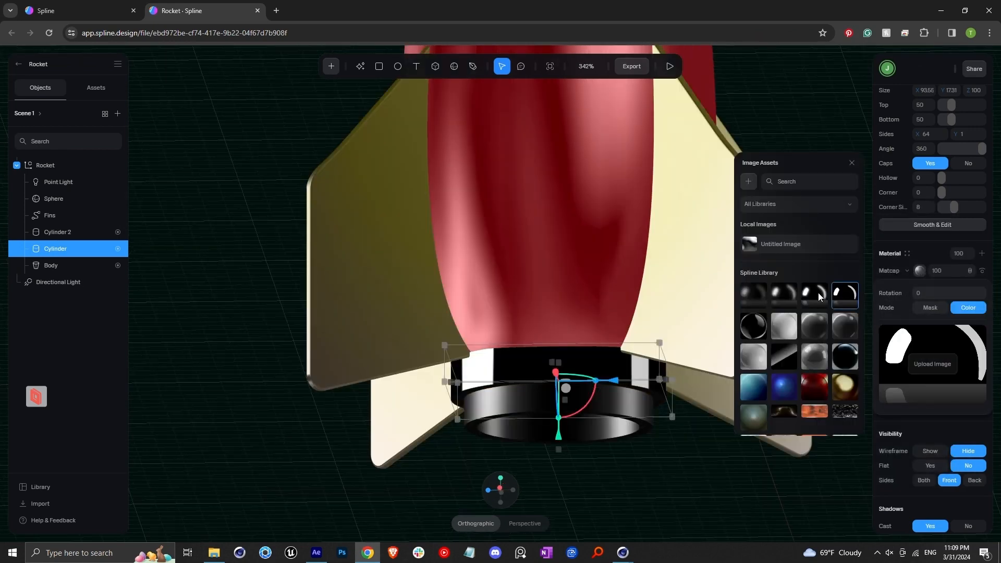
click(818, 292)
Step: Add a Particle Emitter to the scene
scroll(618, 360, down, 6)
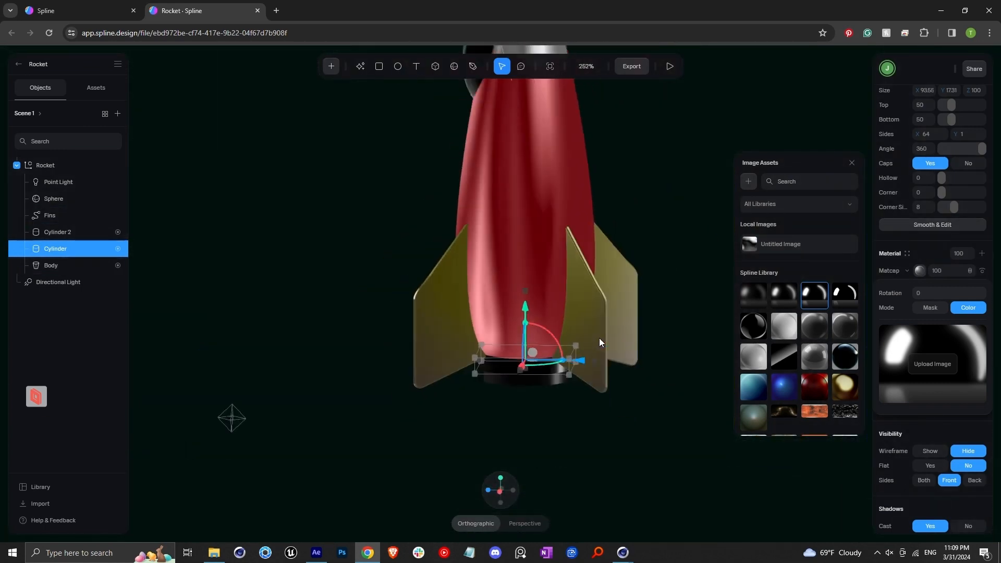
scroll(601, 338, down, 6)
click(609, 332)
alt+drag(511, 261, 569, 245)
middle_drag(569, 245, 575, 298)
scroll(574, 299, up, 3)
alt+drag(552, 358, 547, 409)
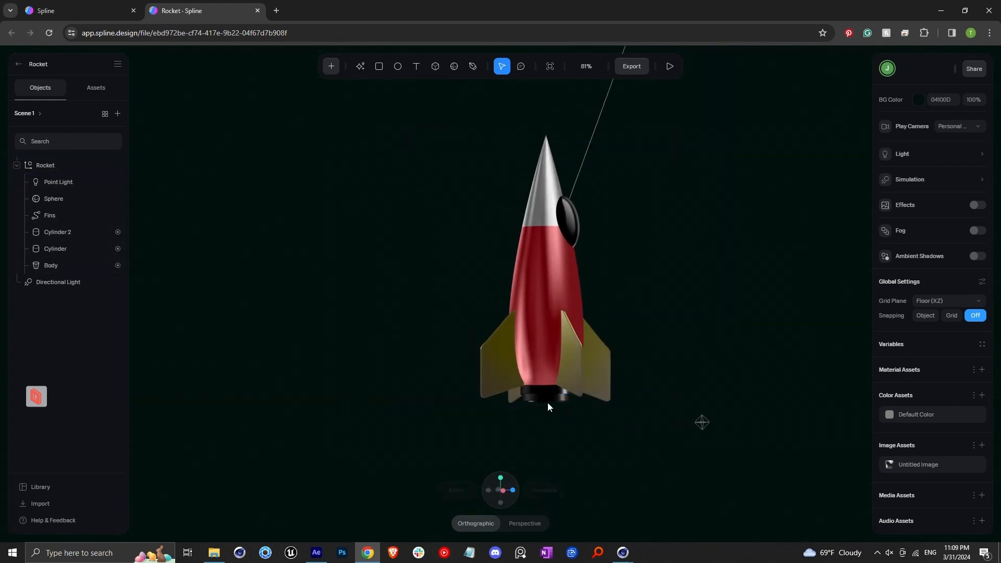
scroll(546, 401, down, 3)
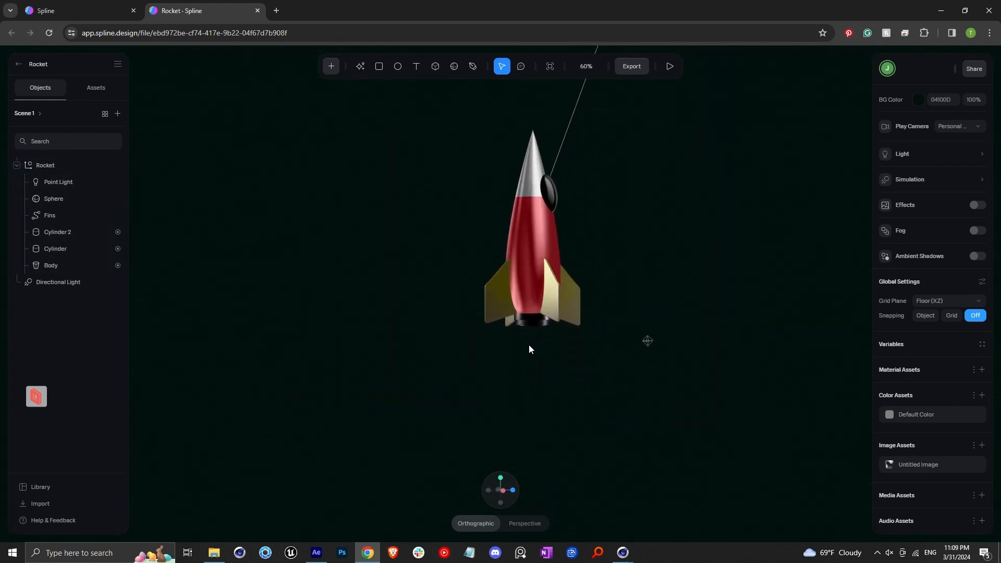
alt+drag(536, 355, 522, 340)
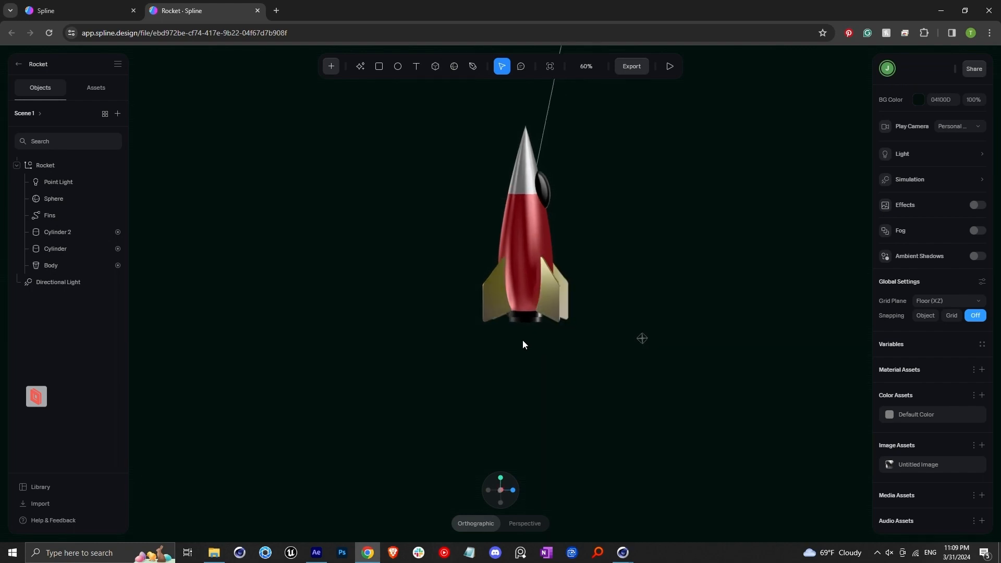
click(332, 66)
click(410, 246)
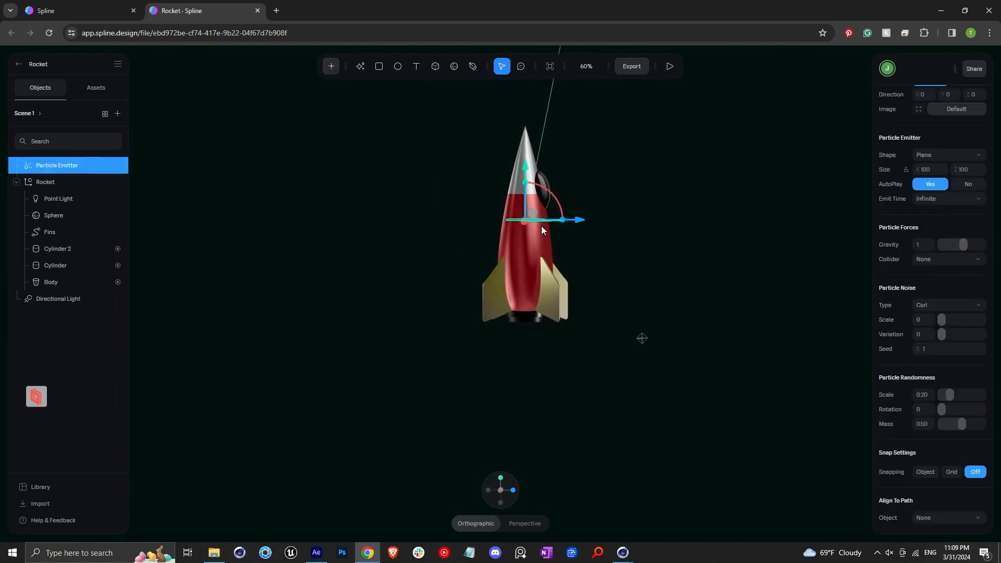
Step: Move the particle emitter down to just below the rocket's nozzle
drag(528, 165, 525, 295)
alt+drag(554, 371, 531, 353)
scroll(550, 373, up, 2)
scroll(550, 373, up, 4)
scroll(903, 292, up, 1)
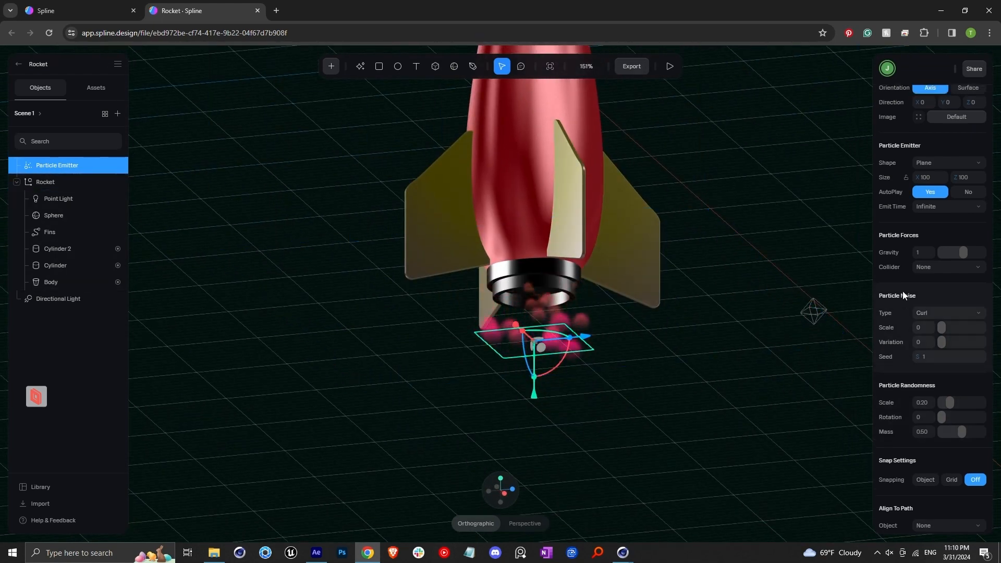
Step: Set the particle gravity to 0 and the particle direction's Z value to 180
click(922, 297)
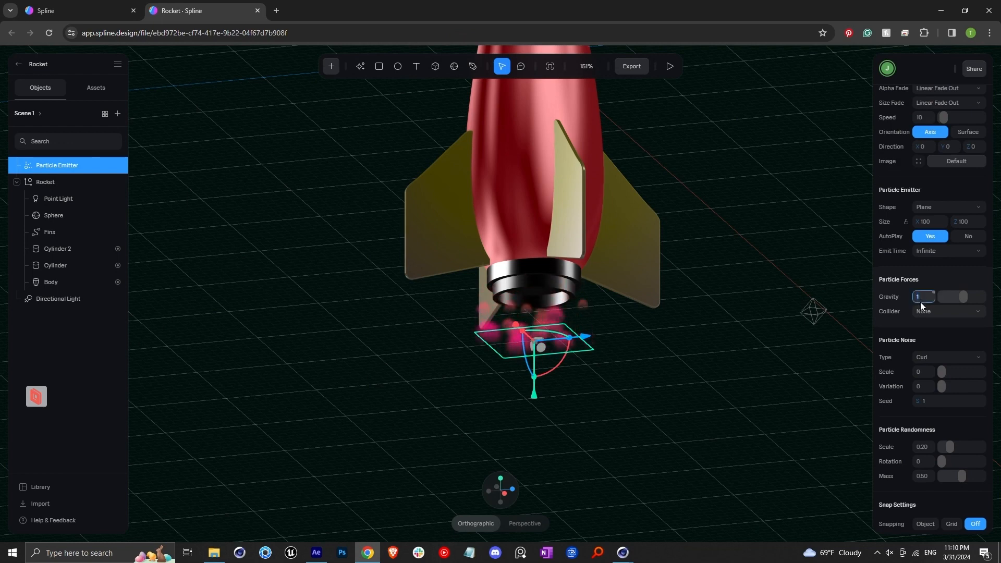
text(0)
key(Return)
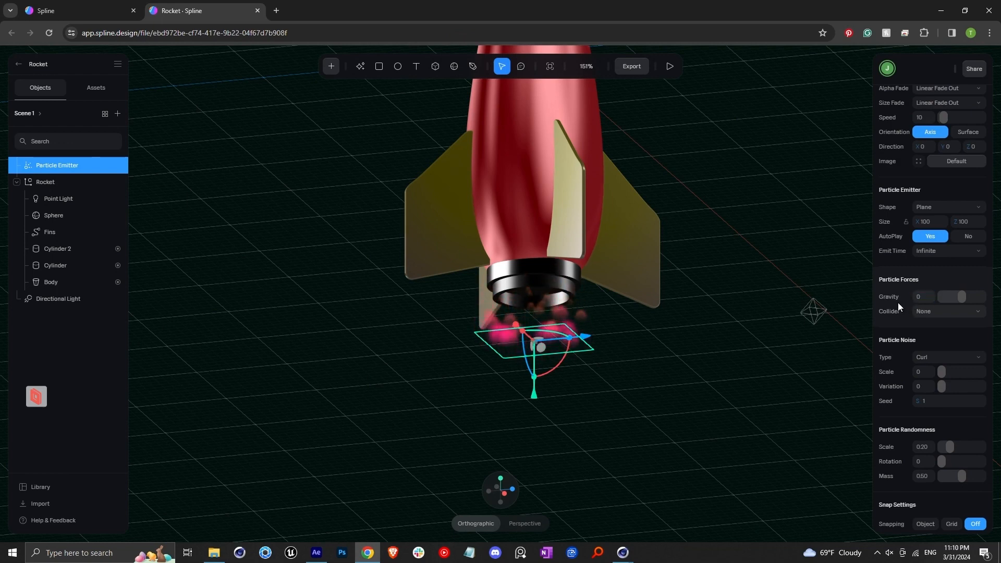
scroll(899, 303, up, 4)
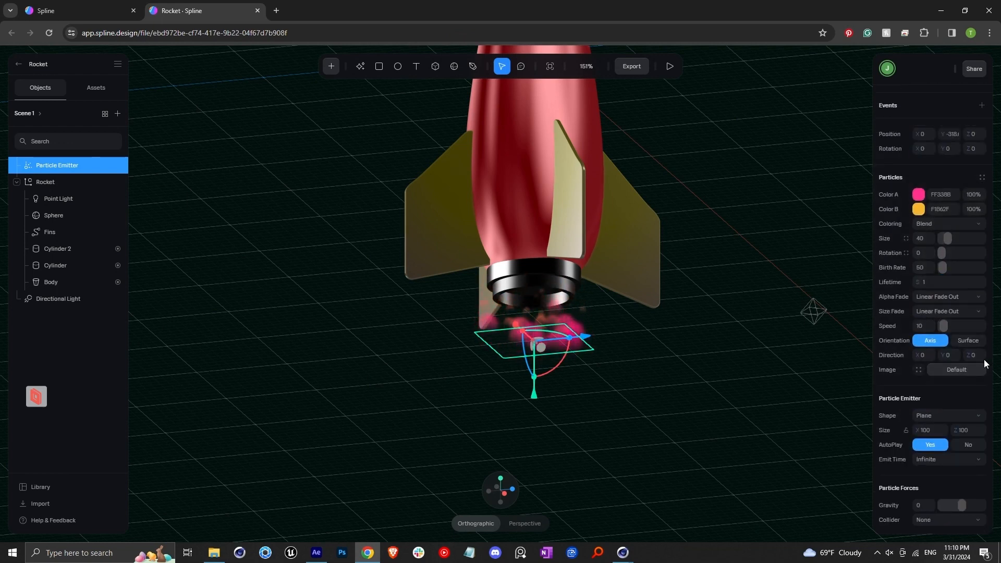
click(978, 358)
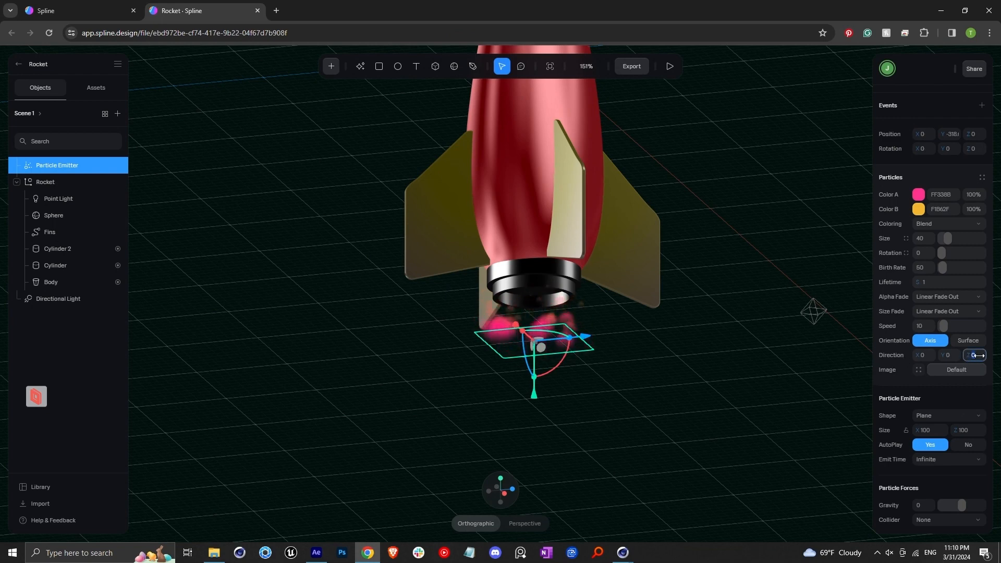
text(180)
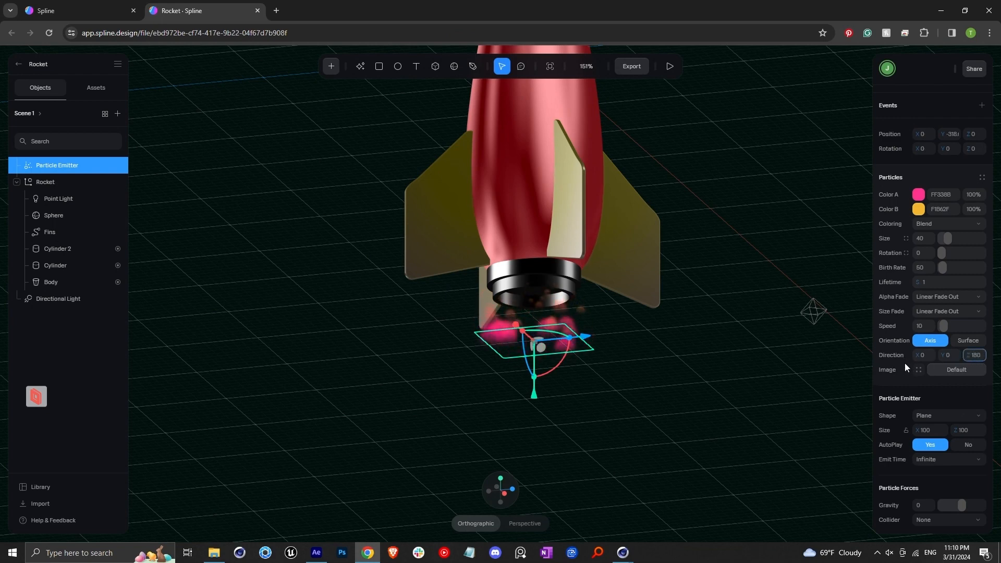
key(Return)
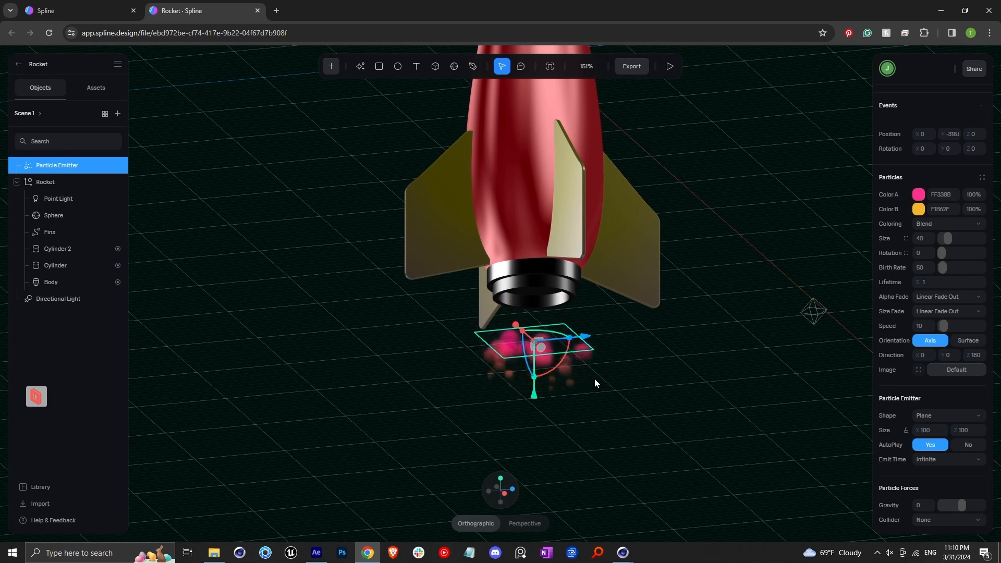
Step: Raise the particle speed to about 82
drag(943, 326, 963, 330)
scroll(630, 257, down, 3)
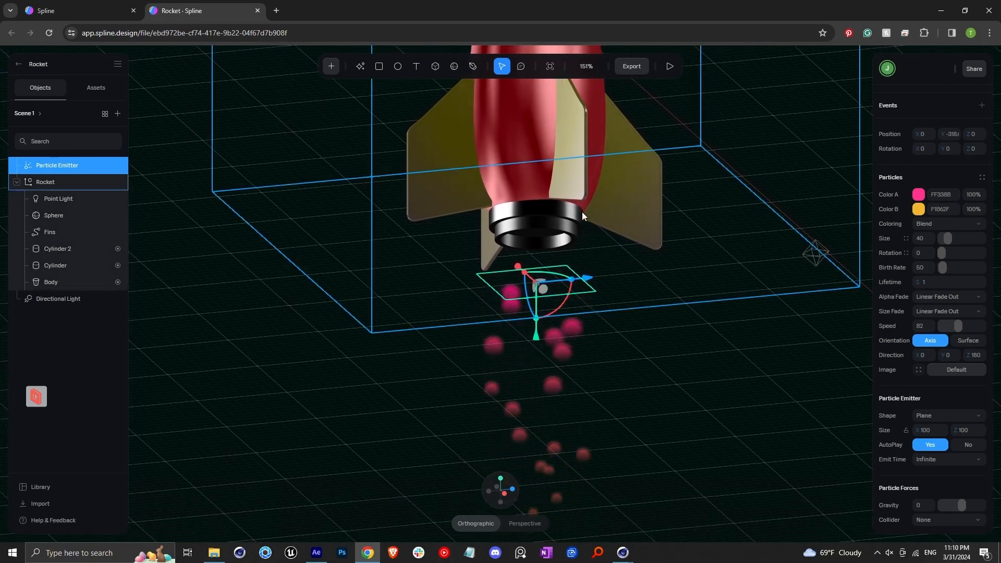
middle_drag(574, 213, 570, 183)
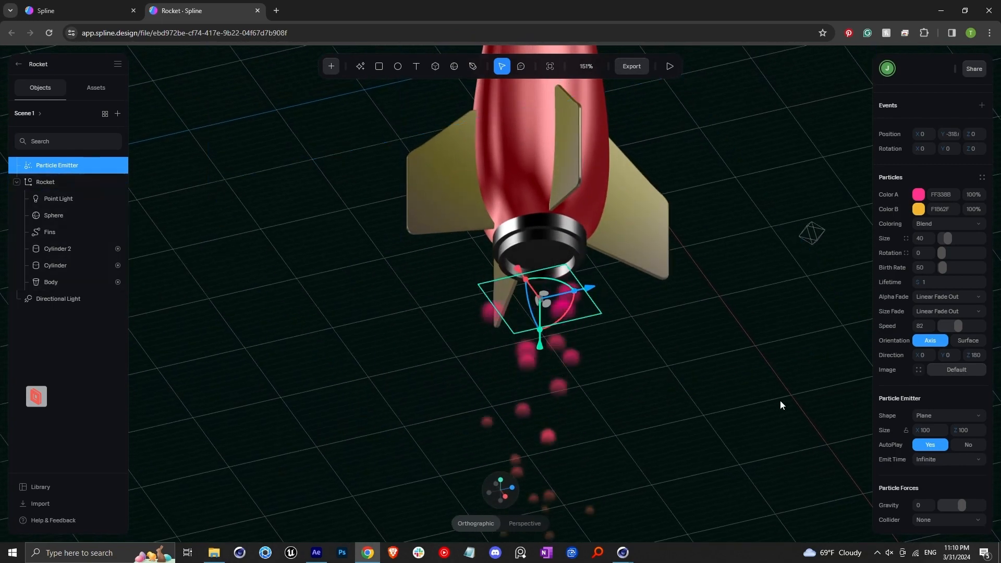
Step: Change the particle emitter's shape to Sphere
scroll(905, 409, down, 1)
click(933, 363)
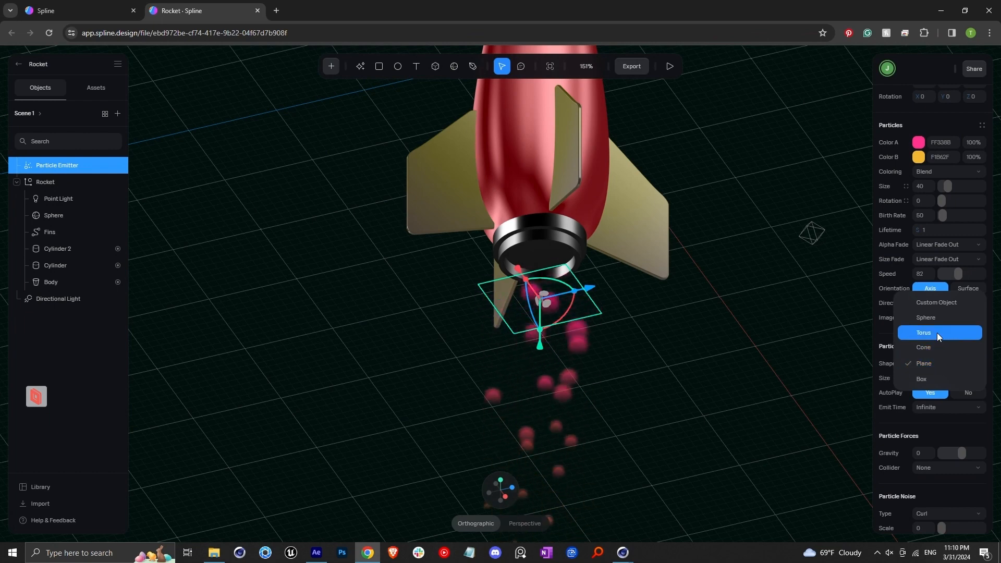
click(938, 319)
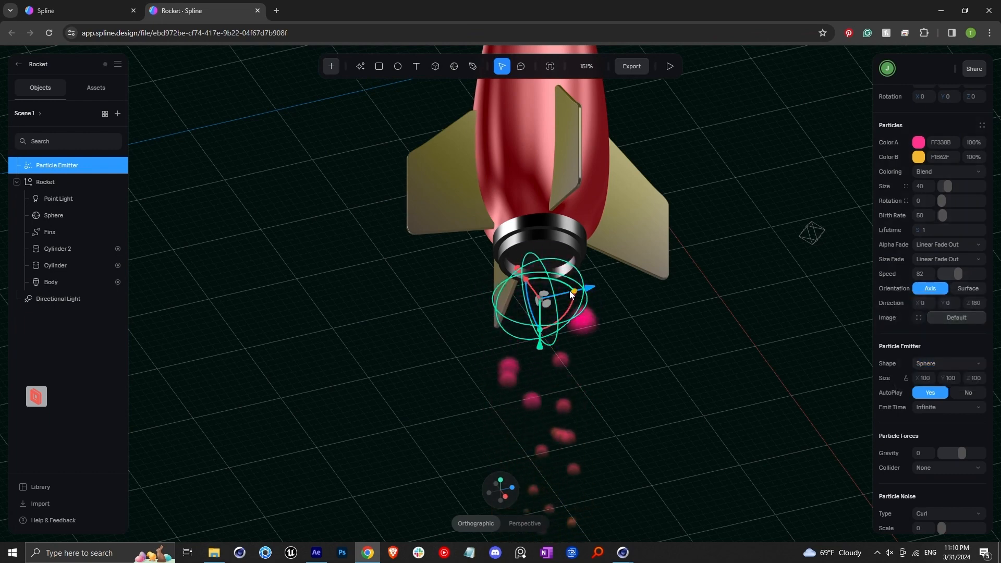
Step: Set the emitter sphere's size to 70 on all three axes
click(928, 379)
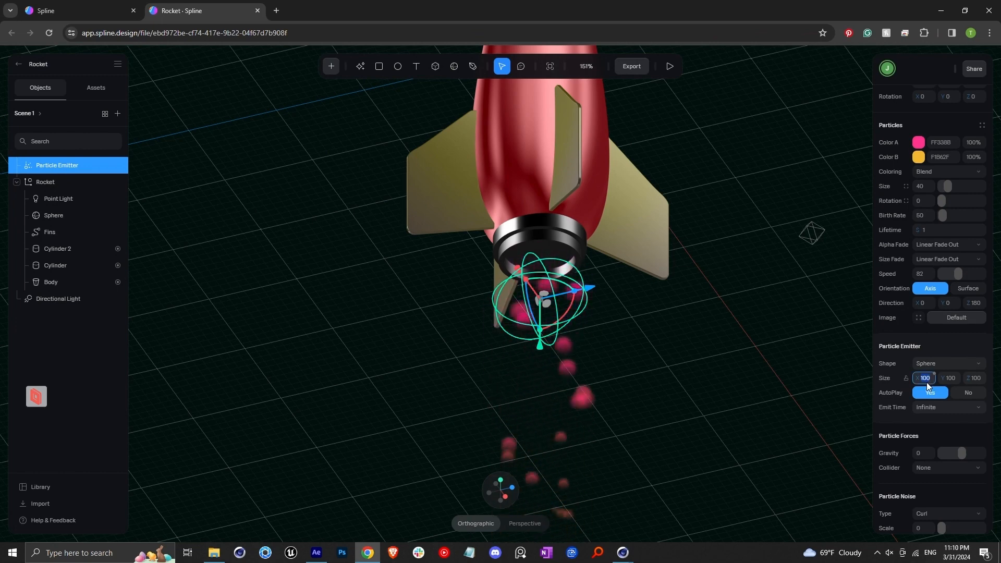
text(70)
click(955, 380)
text(70)
click(977, 382)
text(70)
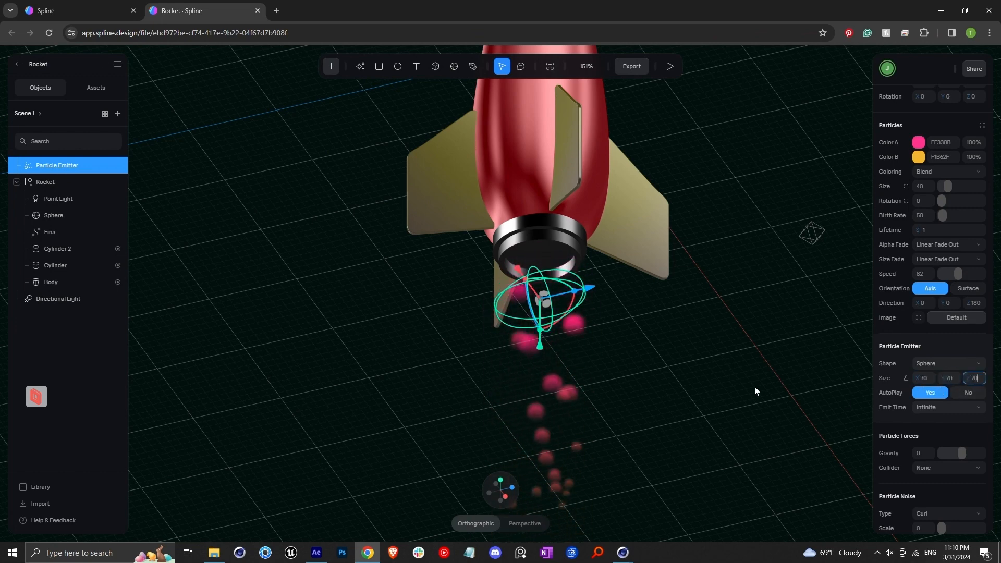
Step: Reselect the Particle Emitter and move it up into the rocket's nozzle
click(615, 340)
click(79, 165)
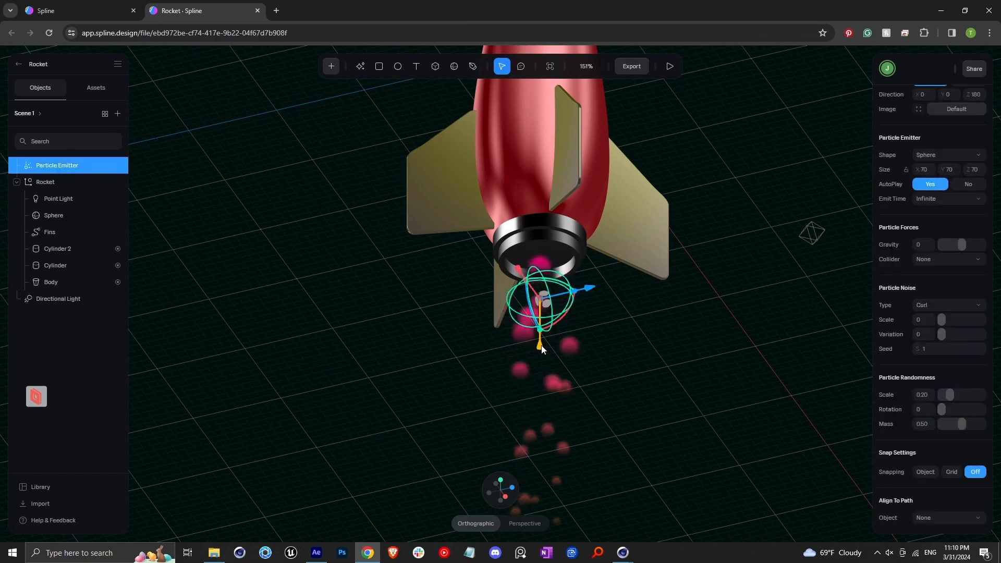
drag(541, 345, 542, 305)
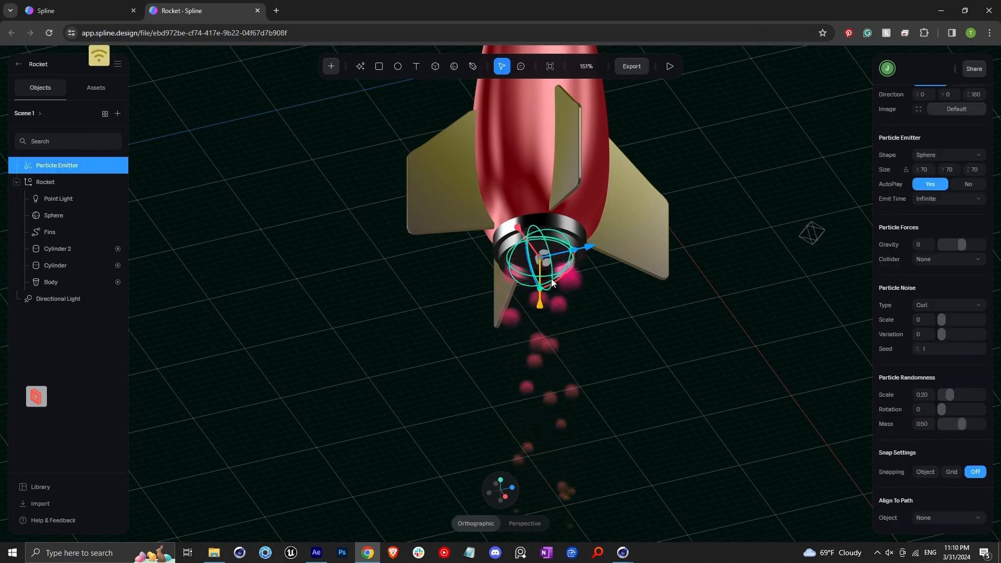
right_drag(552, 282, 580, 255)
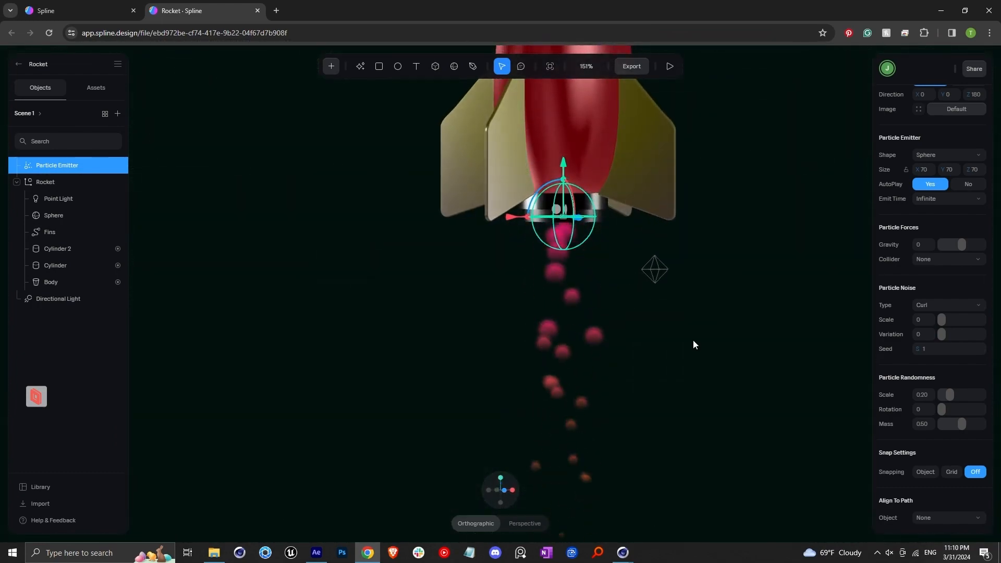
scroll(893, 313, up, 6)
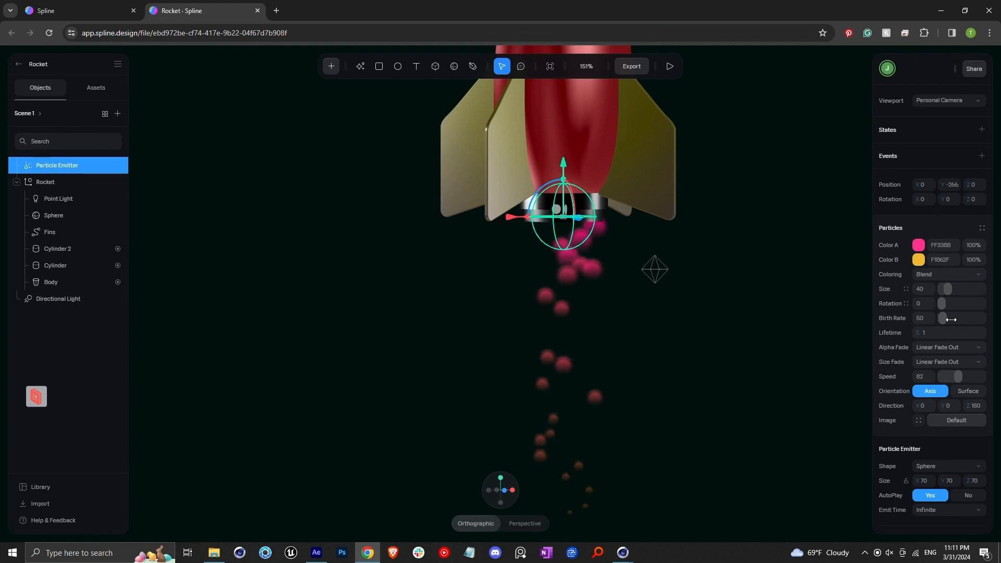
Step: Raise the particle birth rate to about 309
drag(951, 319, 981, 319)
scroll(573, 255, up, 2)
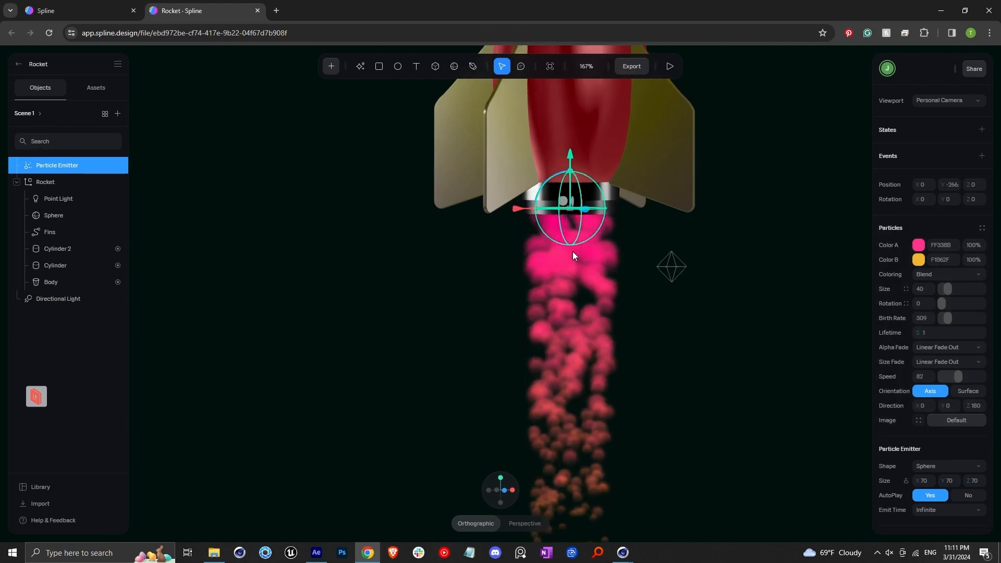
alt+drag(594, 247, 603, 223)
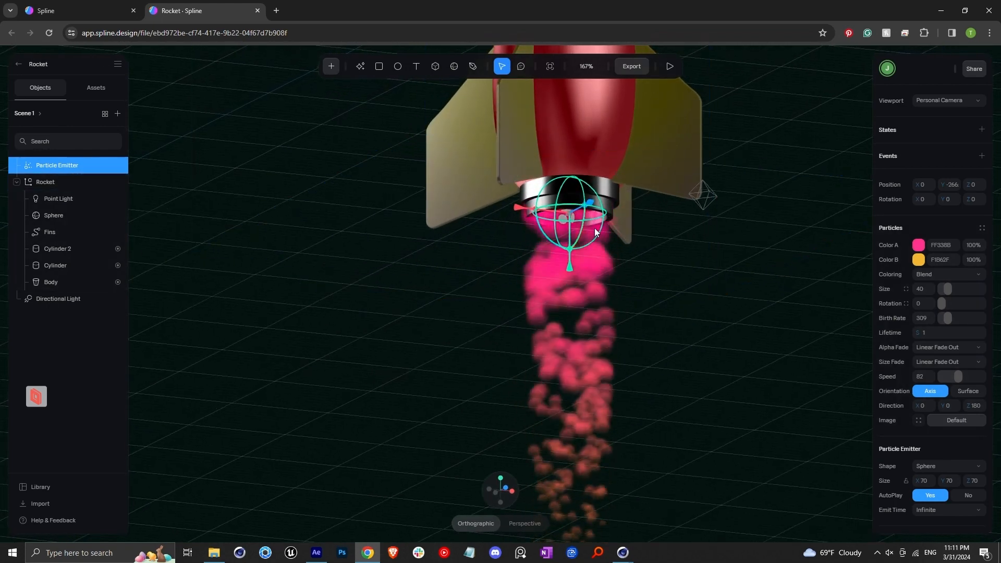
Step: Set the emitter's size to 55 on all three axes
alt+drag(578, 273, 587, 303)
click(928, 482)
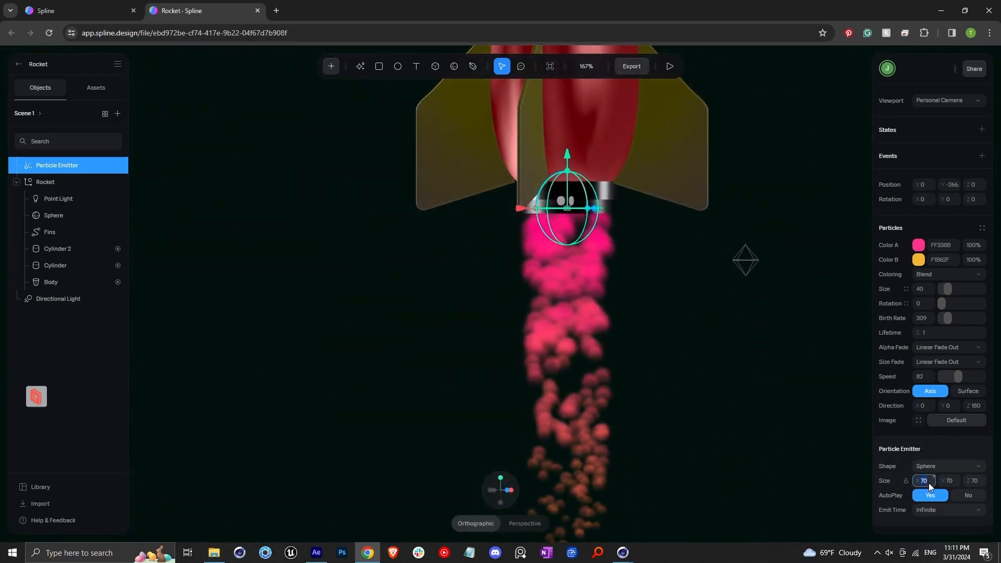
text(55)
key(Tab)
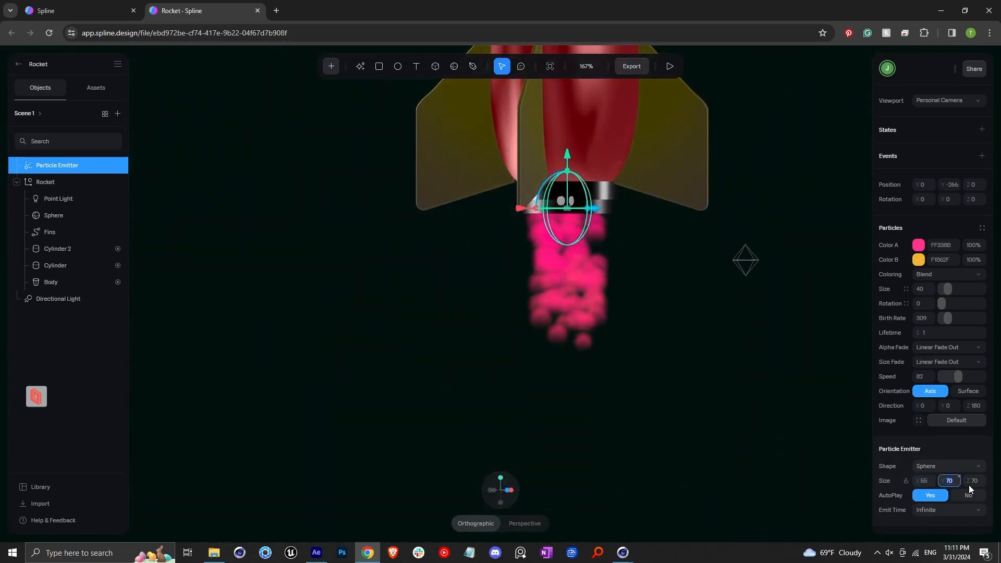
click(598, 259)
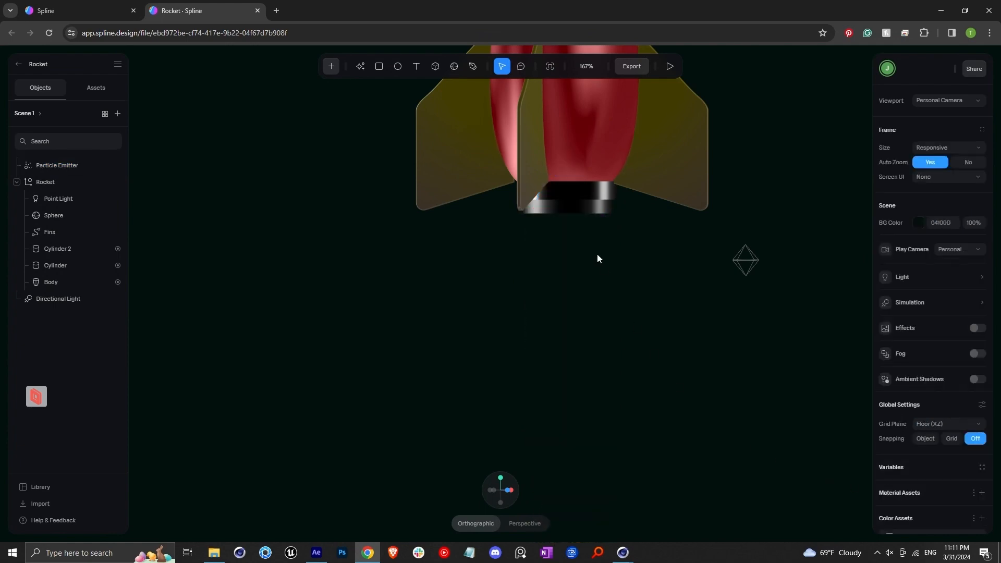
click(62, 166)
scroll(565, 255, down, 2)
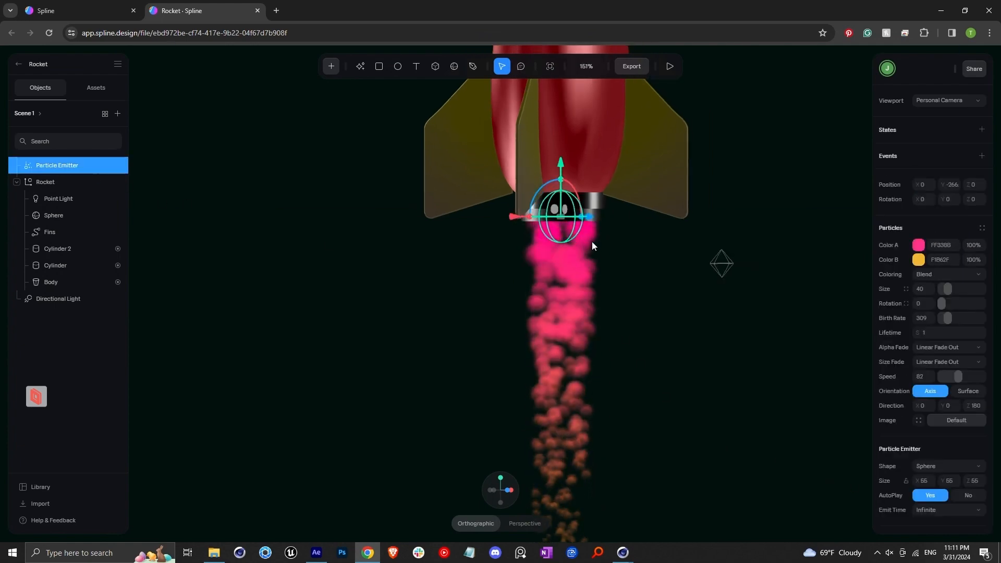
Step: Change particle Color A to red, FD2727
mouse_move(593, 242)
alt+mouse_down()
mouse_move(581, 219)
mouse_move(552, 227)
alt+mouse_up()
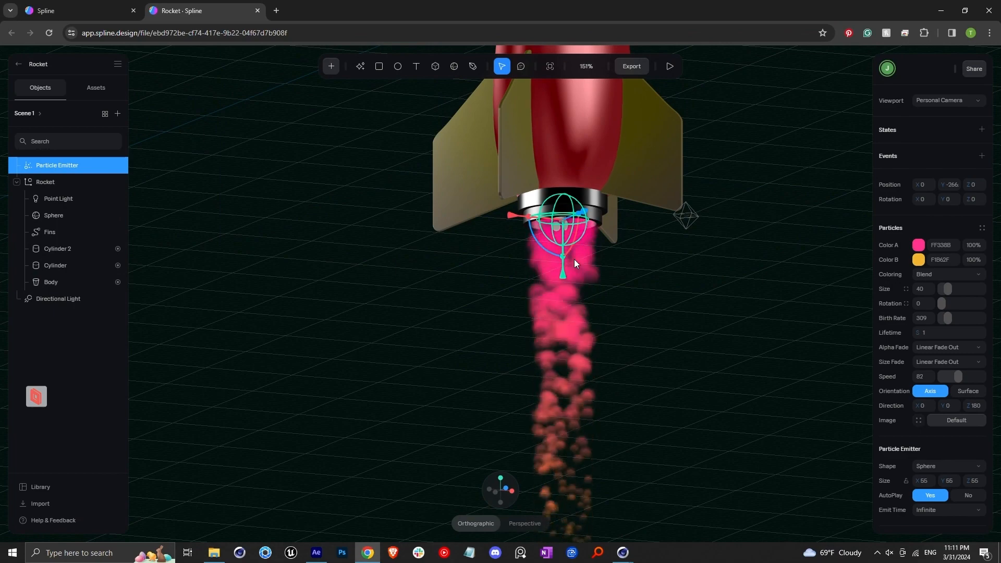
scroll(574, 264, up, 2)
scroll(574, 264, down, 10)
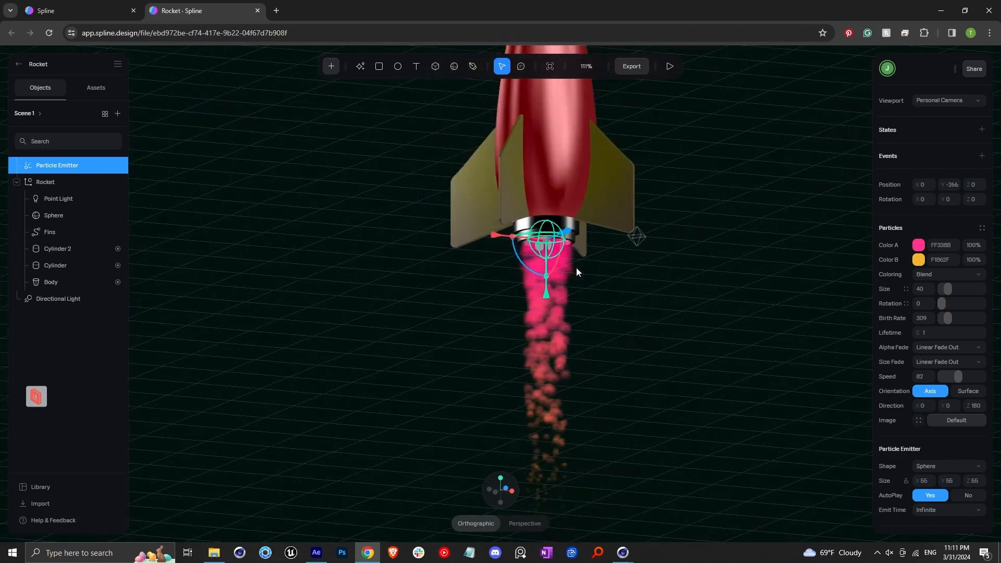
click(919, 245)
drag(918, 380, 916, 381)
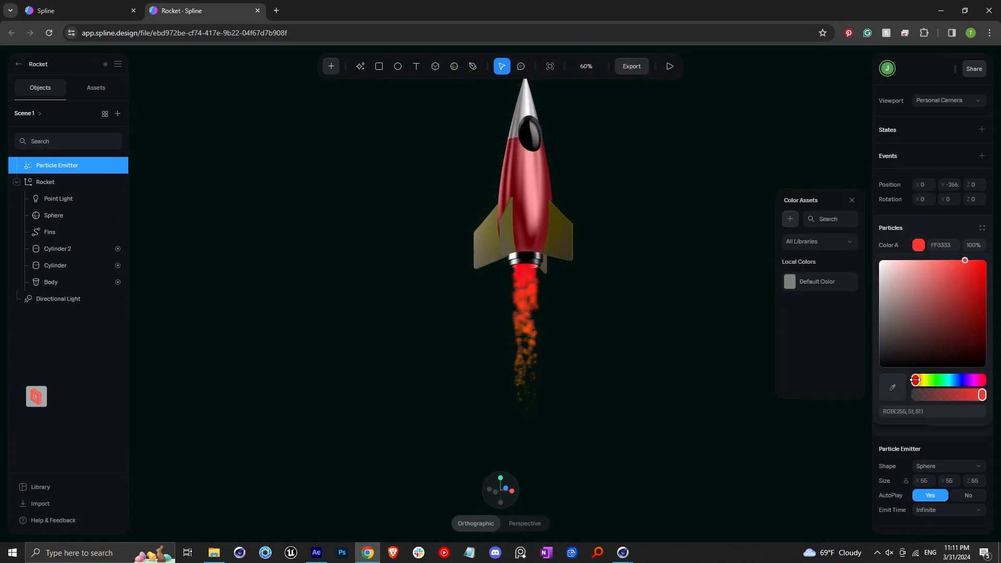
click(970, 262)
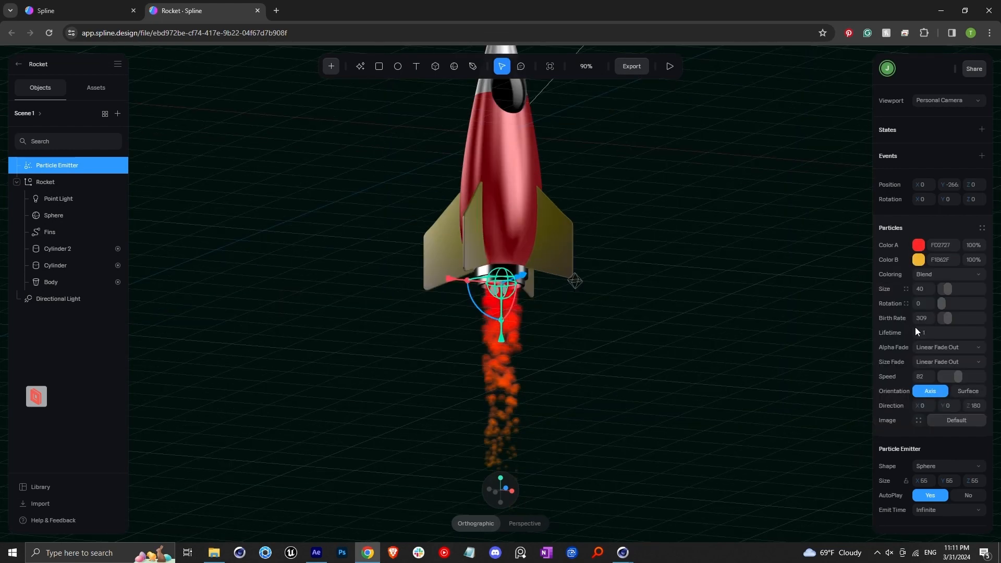
Step: Set the particle birth rate to 400 and the speed to 100
click(924, 321)
text(400)
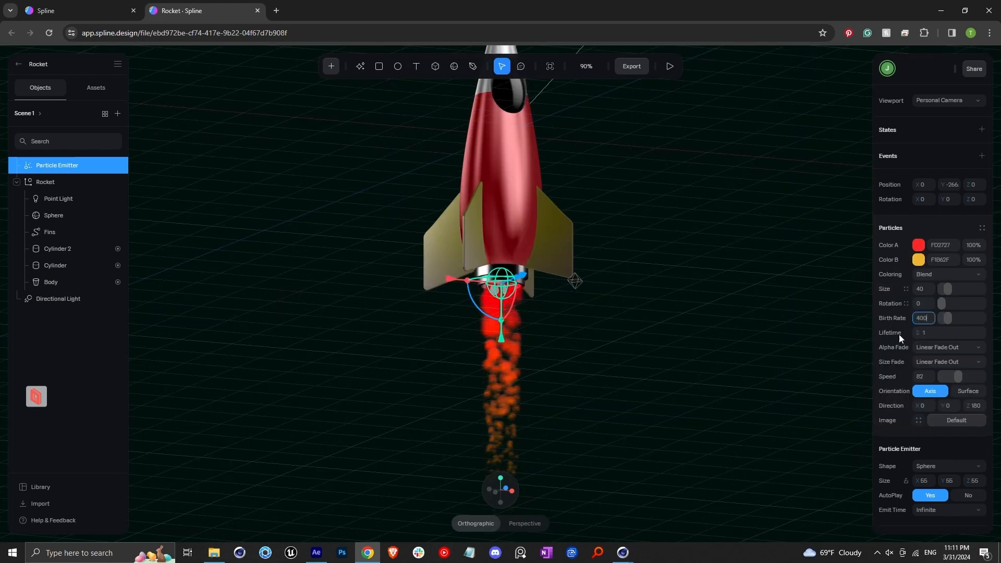
click(925, 378)
text(100)
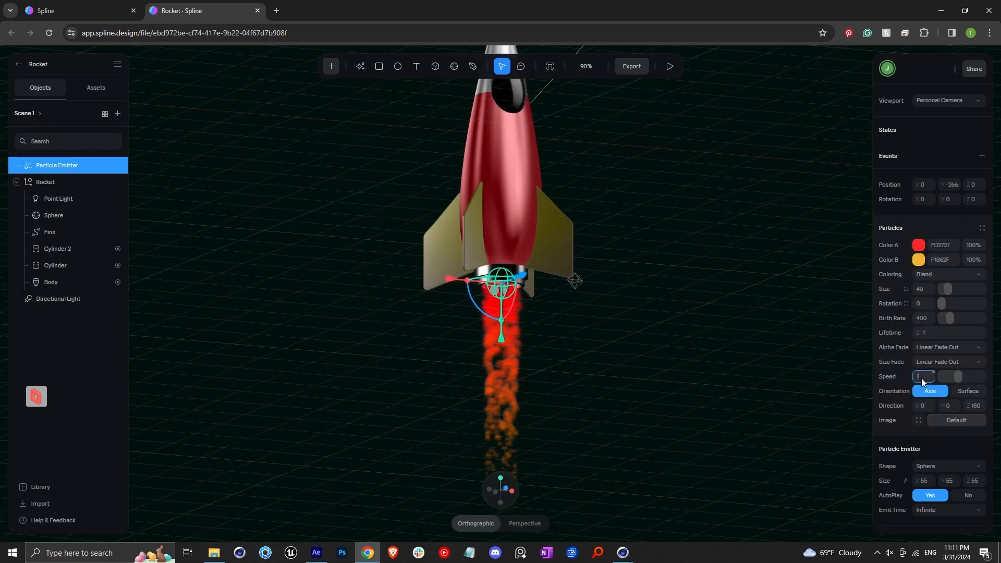
Step: Nest the Particle Emitter inside the Rocket group, then tilt the whole Rocket group about -58° on X
scroll(549, 339, down, 3)
drag(58, 166, 46, 183)
scroll(419, 288, down, 2)
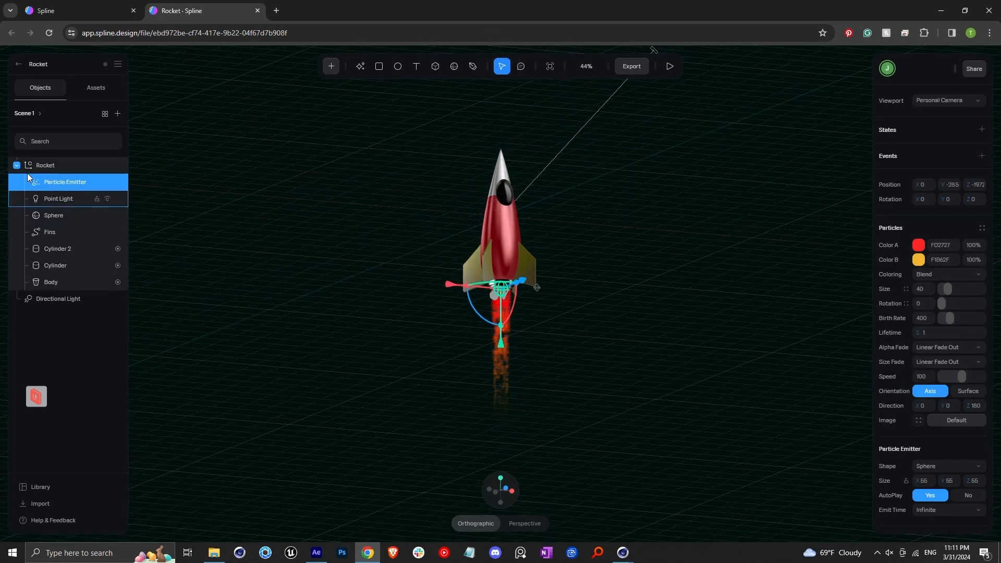
click(41, 166)
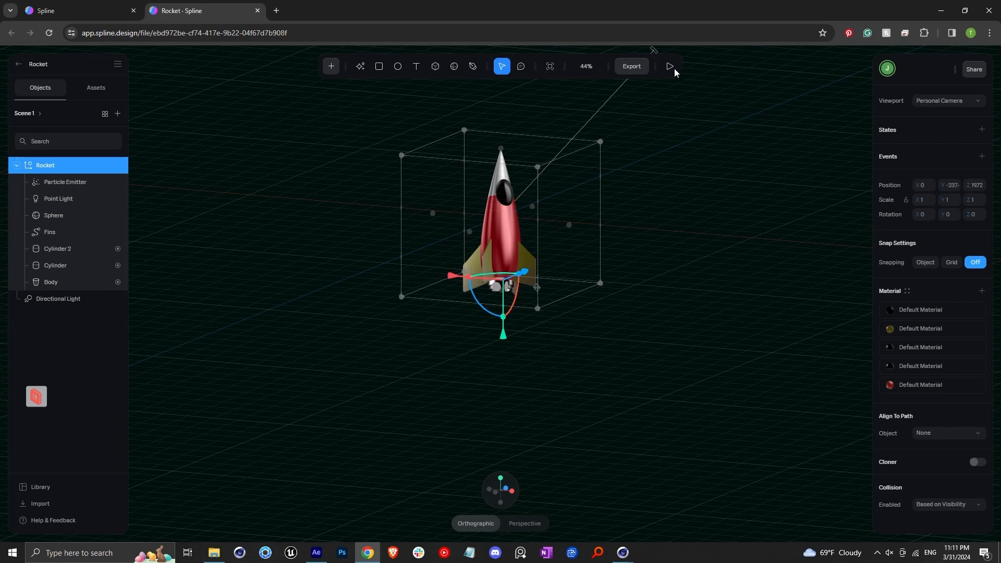
drag(521, 296, 538, 264)
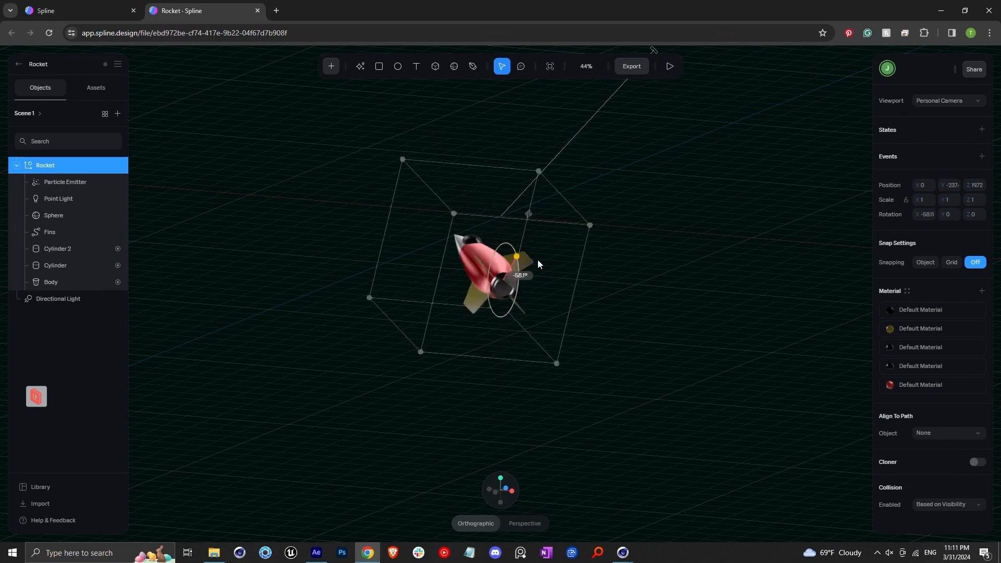
Step: Preview the rocket with its exhaust in play mode, then exit the preview
click(670, 67)
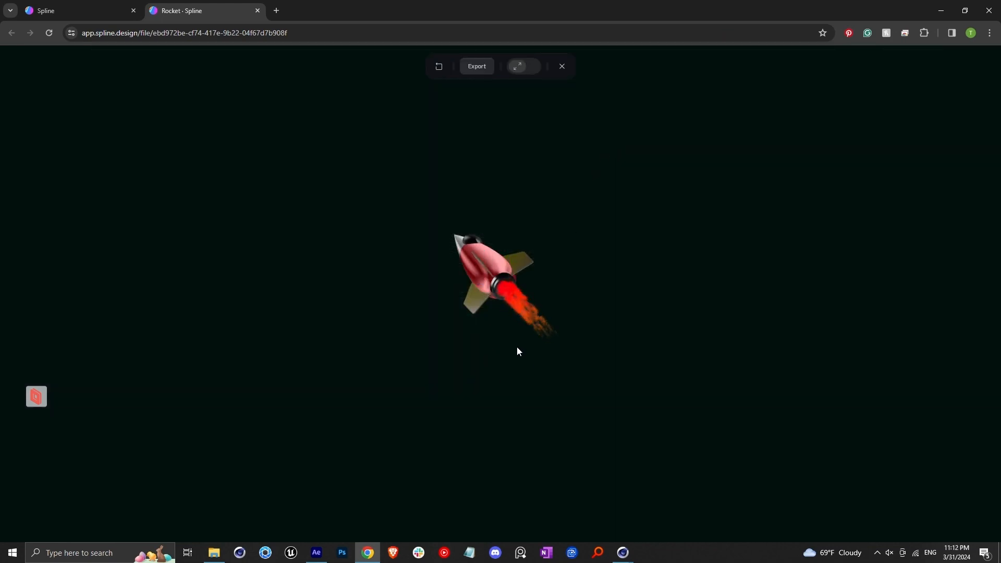
click(566, 70)
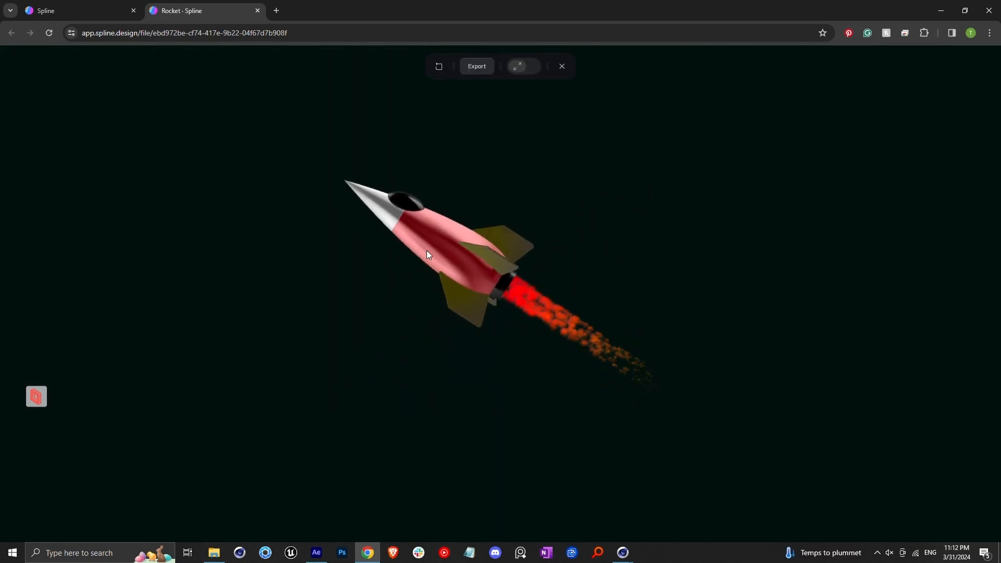
click(561, 67)
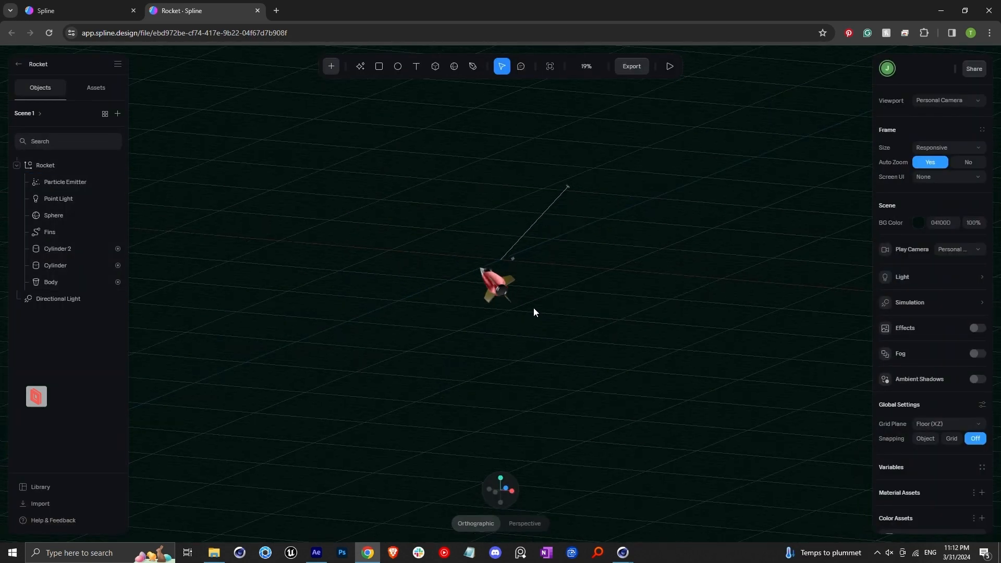
Step: Import the 3D model file moon_obj.obj into the scene
alt+drag(499, 298, 576, 305)
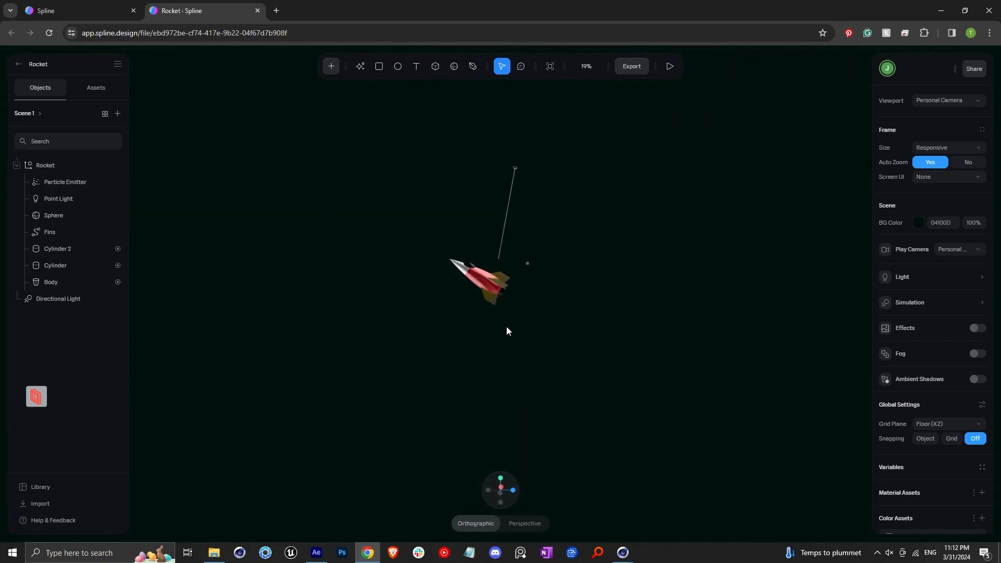
scroll(500, 320, up, 5)
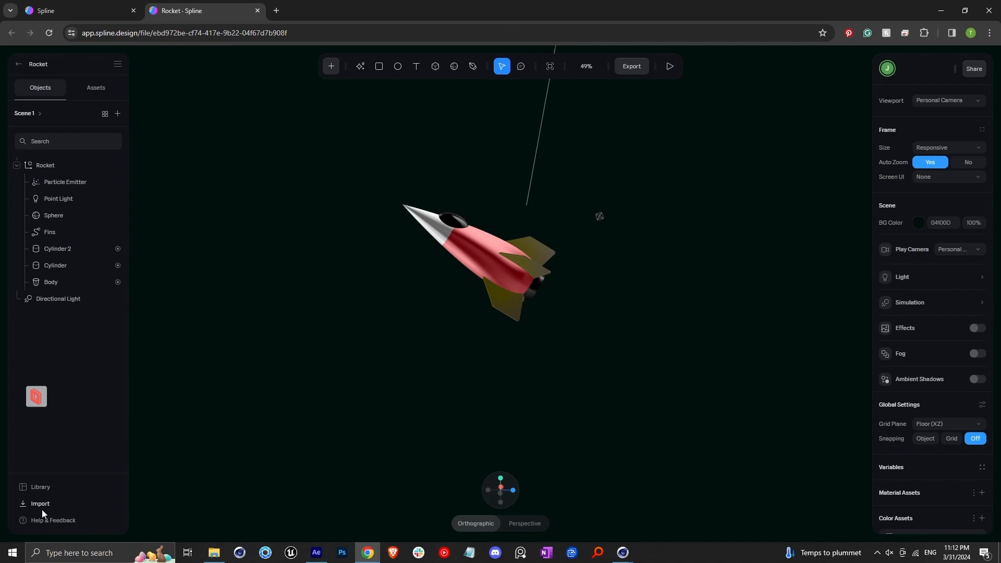
click(41, 509)
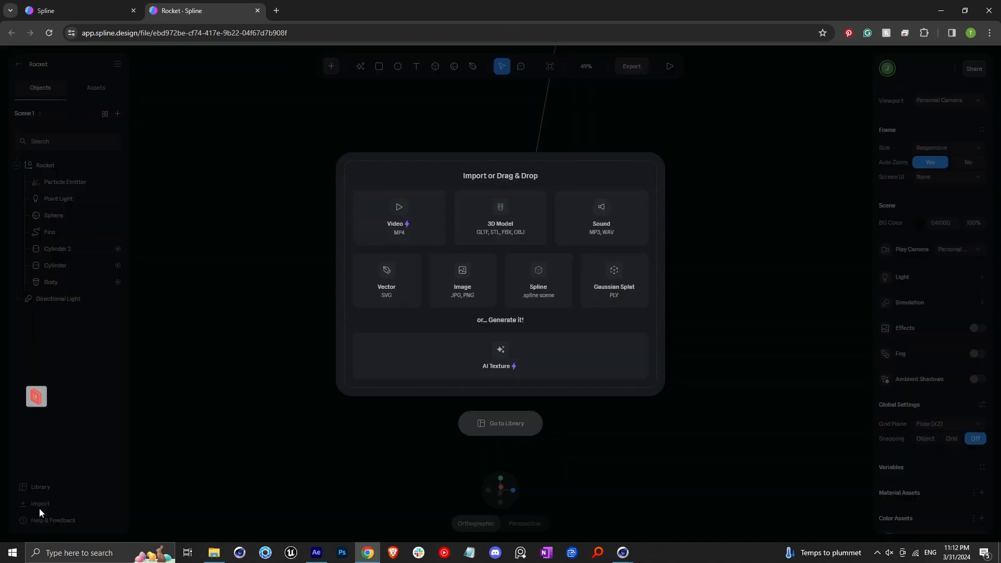
click(506, 227)
click(615, 212)
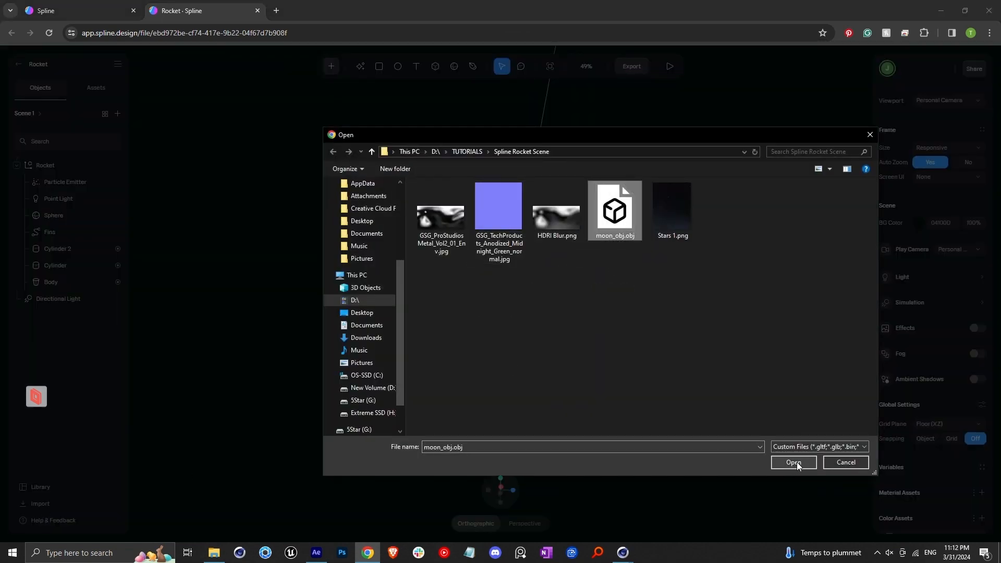
click(794, 462)
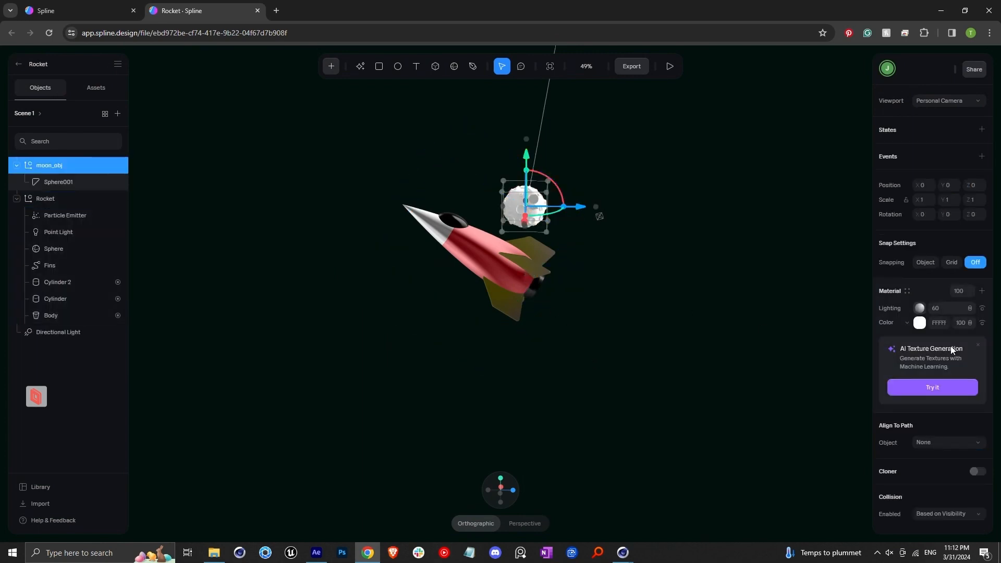
Step: Scale the imported moon to 12 on the X, Y and Z axes
text(12)
click(955, 202)
text(12)
click(977, 202)
text(12)
Step: Move the moon down beneath the rocket, to about -1302 on Y
click(618, 264)
scroll(618, 264, down, 5)
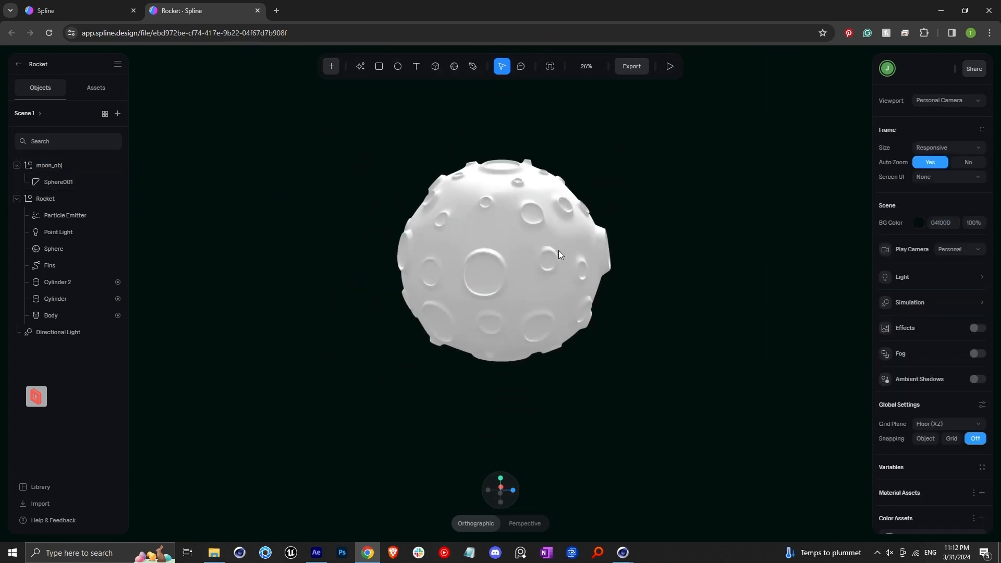
click(559, 251)
drag(515, 212, 518, 357)
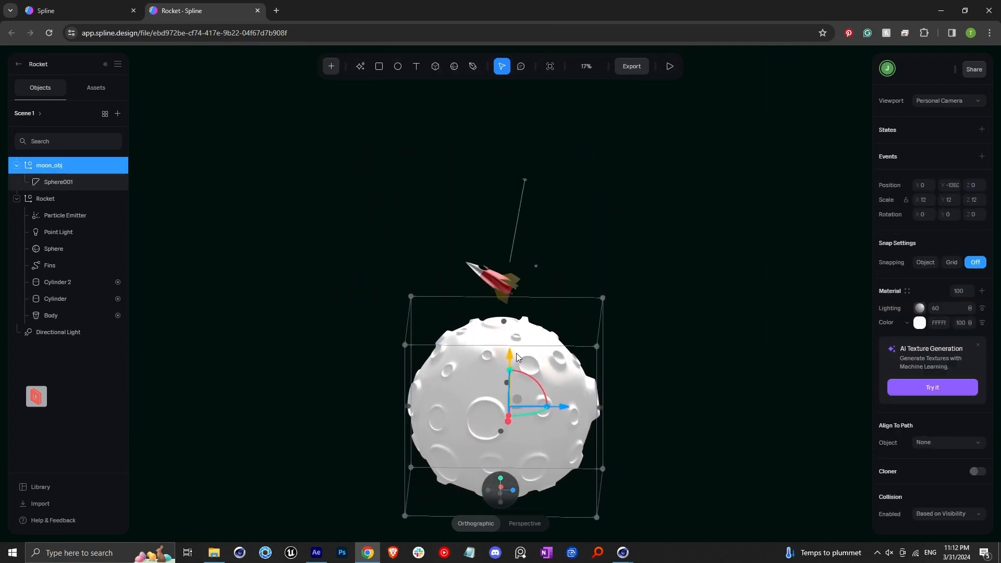
scroll(509, 303, up, 3)
drag(527, 283, 552, 244)
key(ctrl+z)
middle_drag(535, 254, 538, 272)
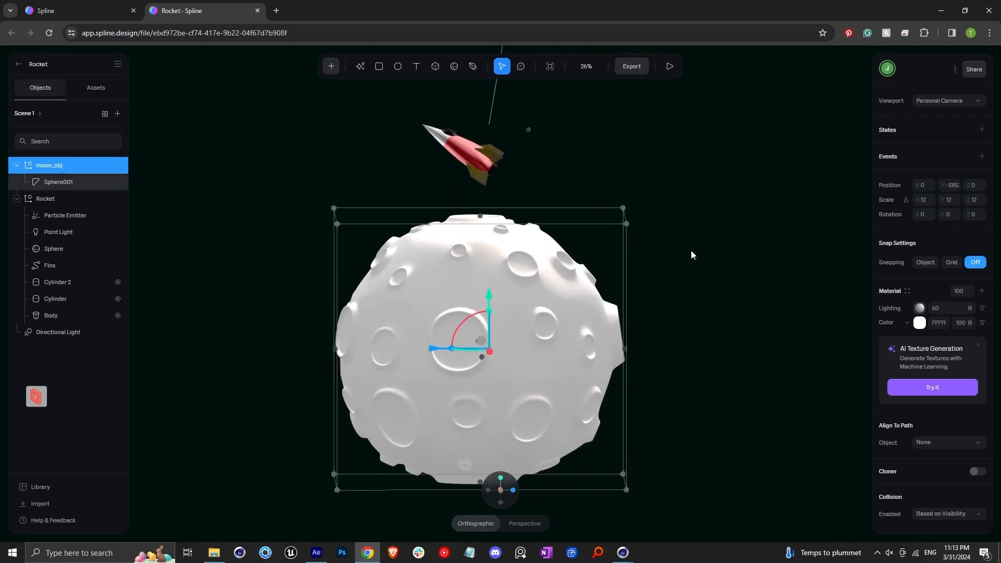
Step: Add a second state for the moon with its X rotation at 360°
click(983, 130)
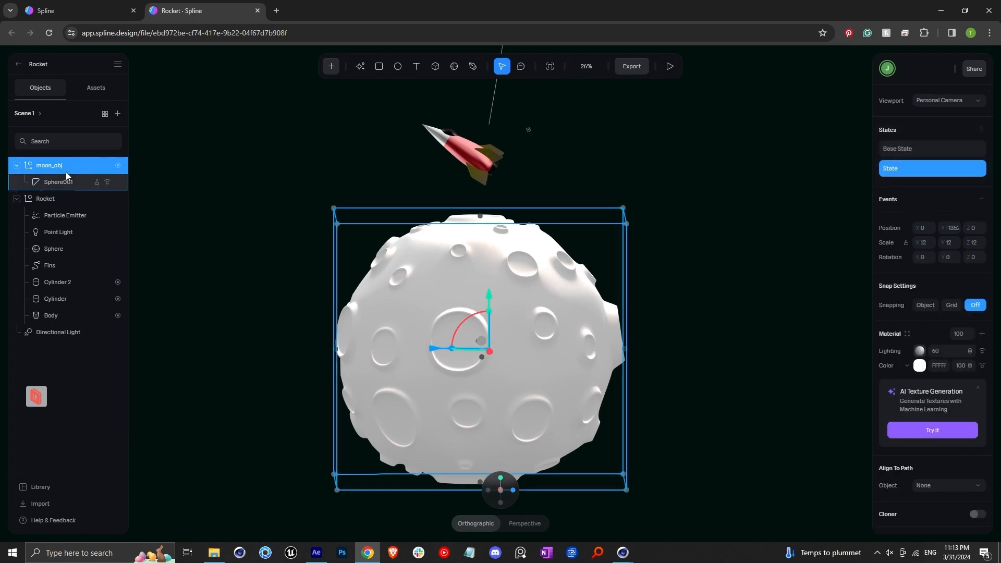
mouse_move(472, 319)
mouse_down()
mouse_move(531, 364)
mouse_move(463, 371)
mouse_move(477, 327)
mouse_up()
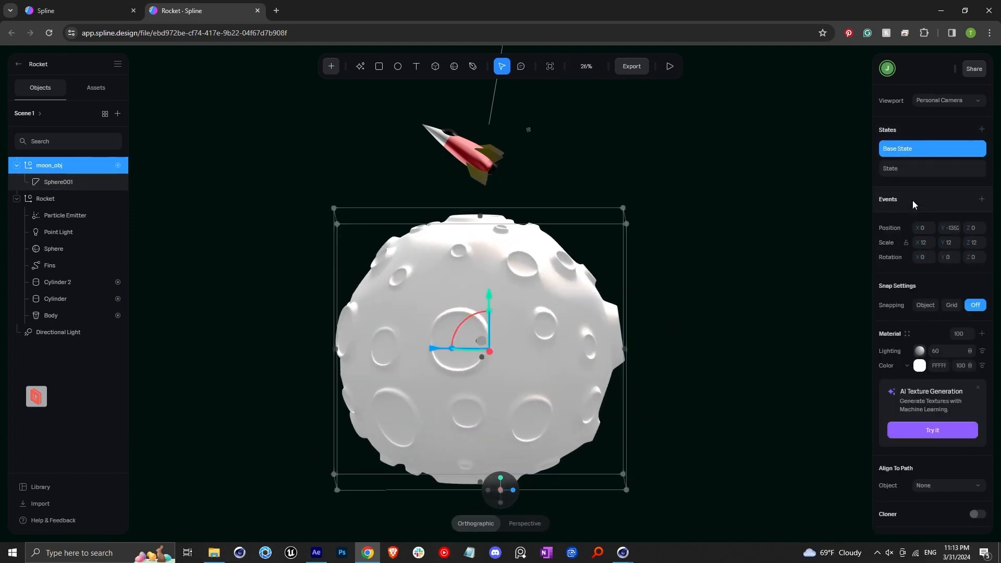
Step: Add a Start event with a Transition action moving the moon from Base State to State over 10 seconds
click(983, 200)
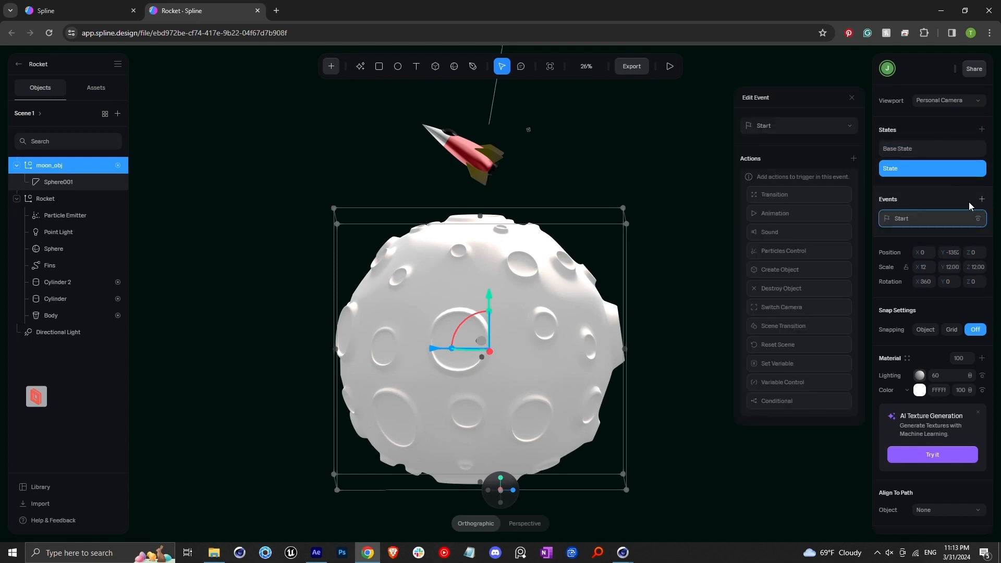
click(793, 198)
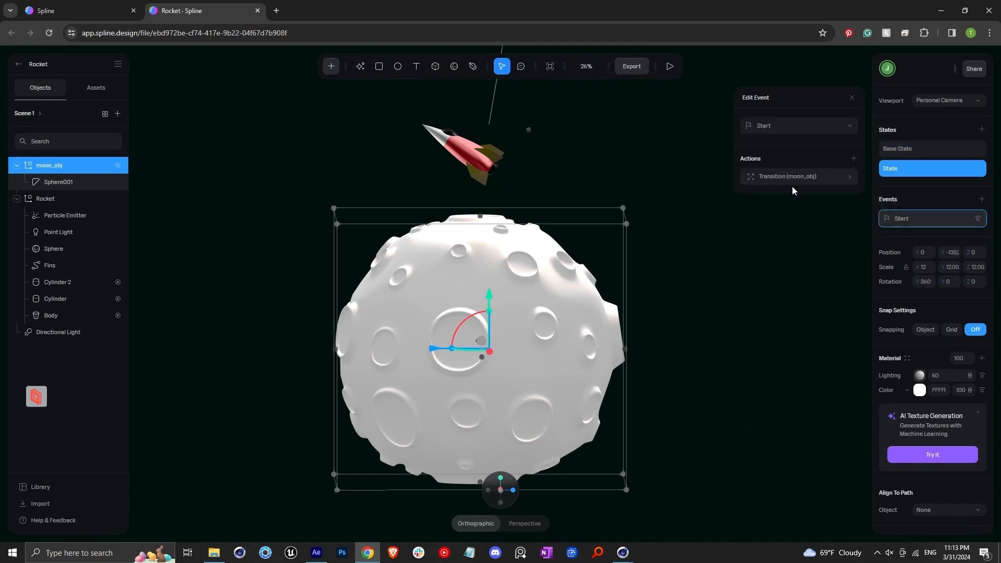
click(788, 238)
click(790, 261)
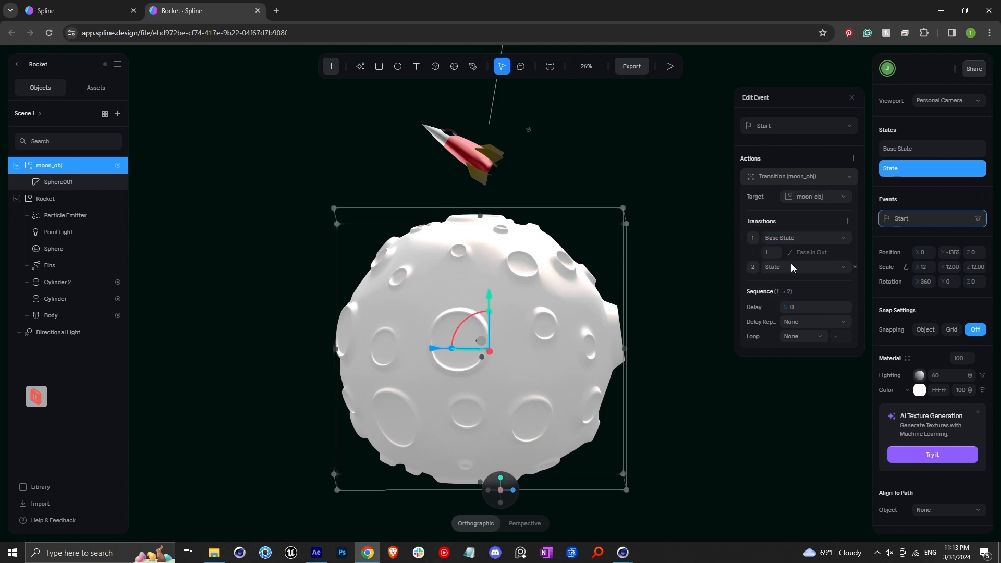
click(772, 253)
text(10)
Step: Set the moon transition's easing to Linear and its loop to Infinite
click(815, 255)
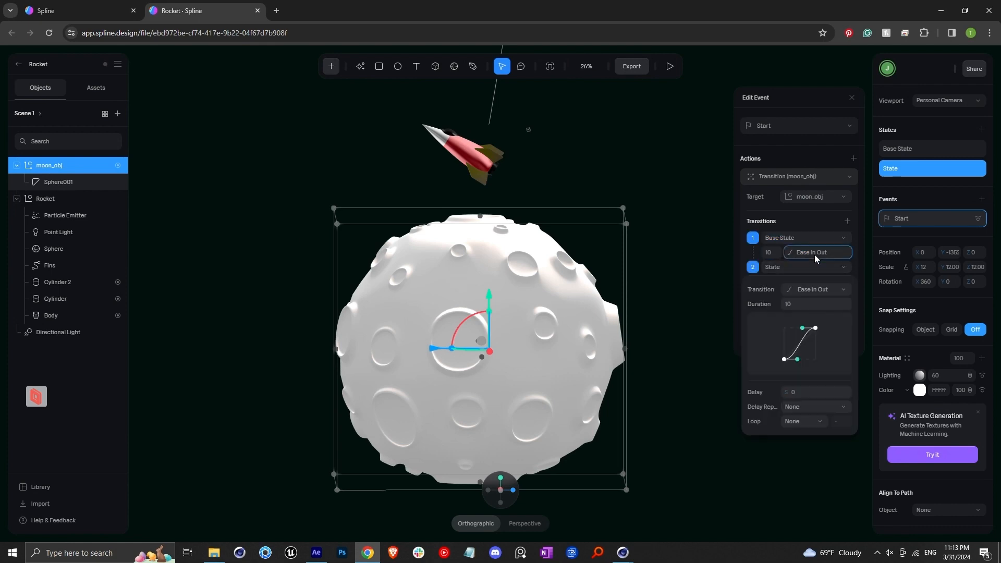
click(822, 289)
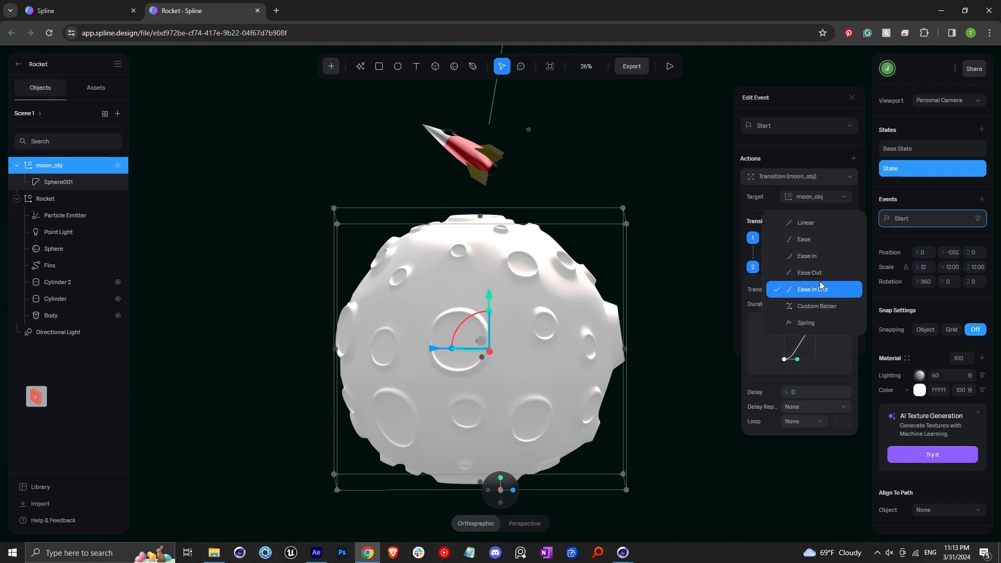
click(808, 224)
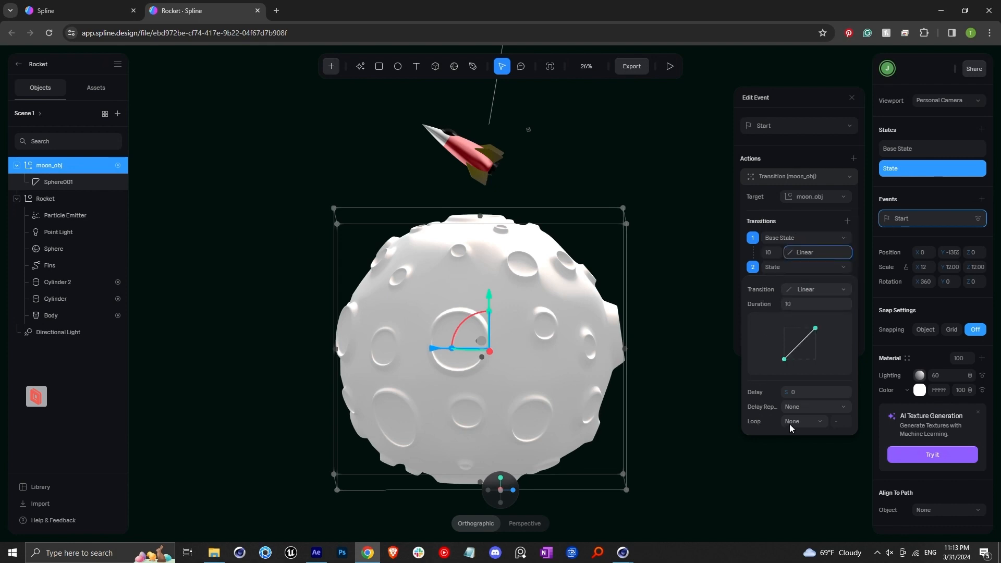
click(803, 453)
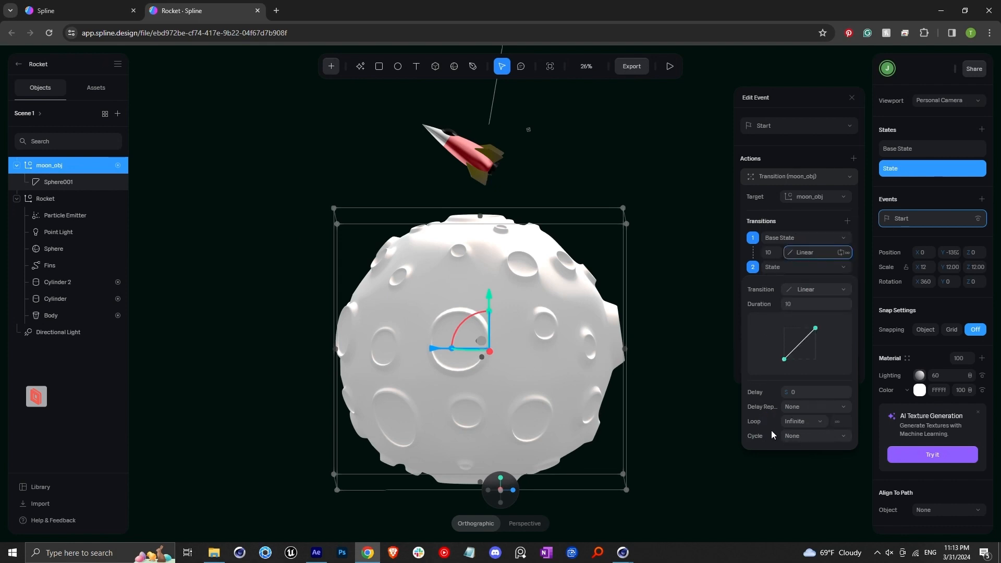
click(700, 255)
Step: Preview the spinning moon and rocket in play mode, then exit the preview
middle_drag(567, 308, 592, 300)
click(664, 71)
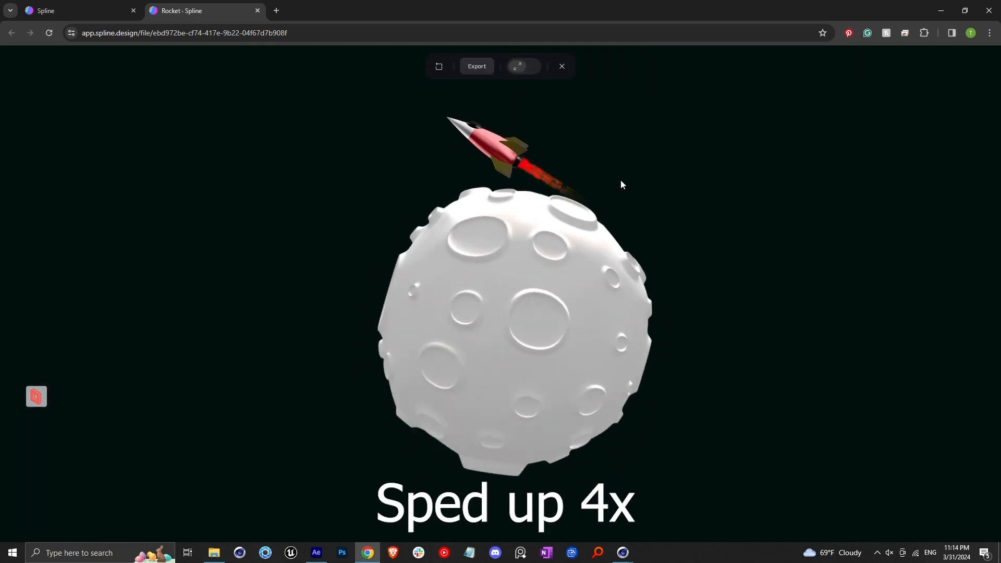
click(562, 66)
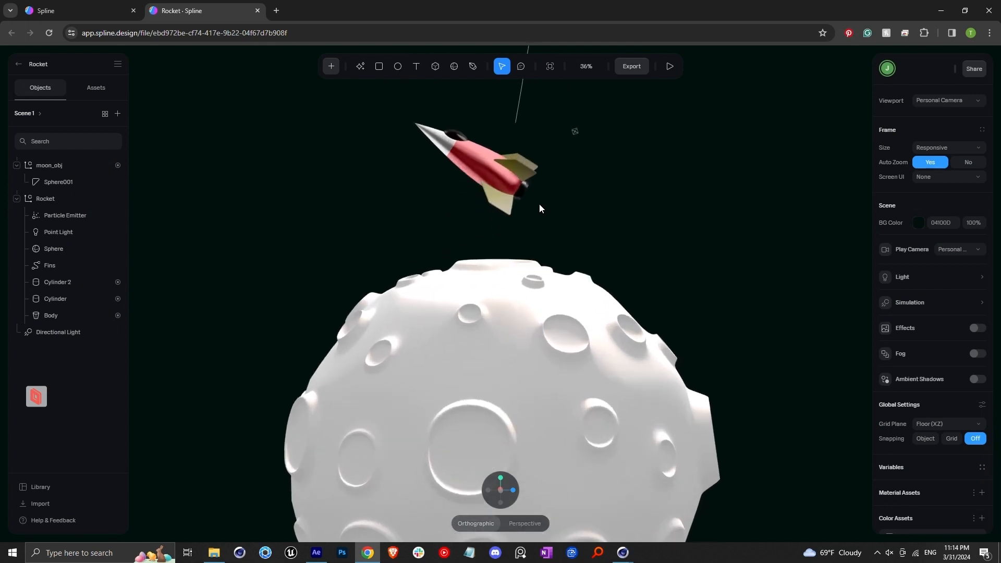
Step: Move the Rocket group closer above the moon and tilt it to about -64° on X
scroll(526, 201, up, 4)
click(449, 215)
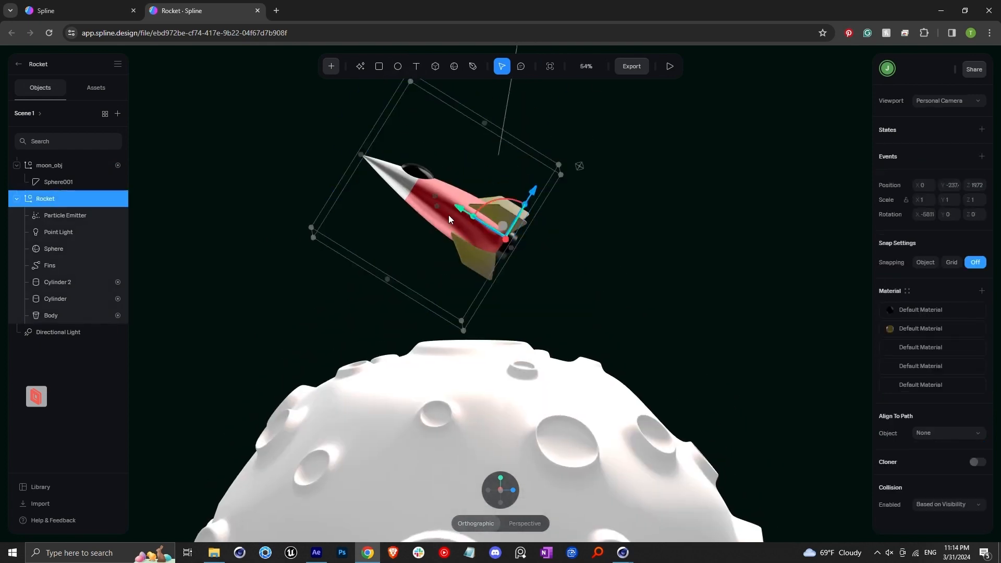
drag(492, 232, 628, 199)
middle_drag(553, 264, 589, 296)
scroll(596, 306, up, 1)
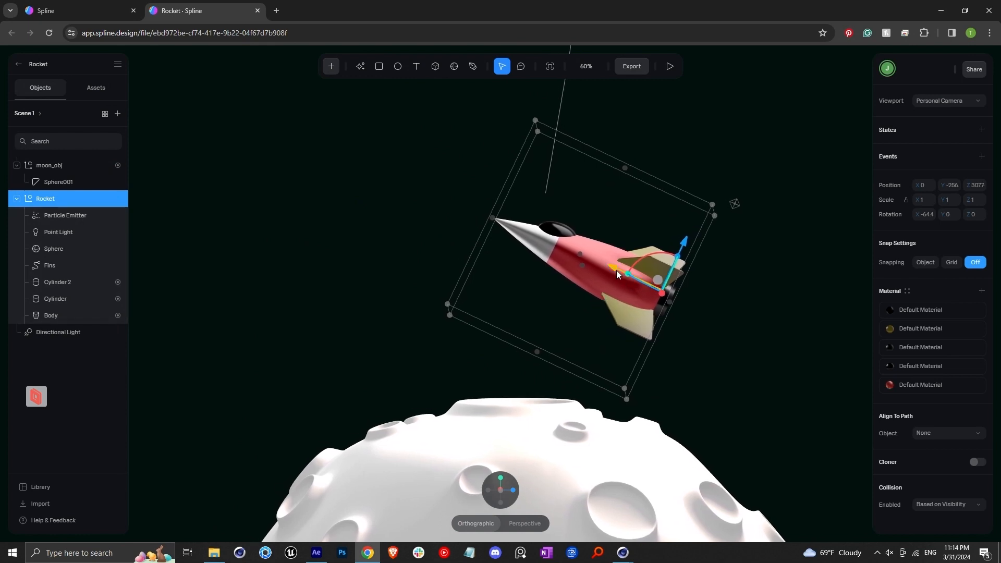
drag(616, 270, 582, 250)
drag(647, 232, 642, 243)
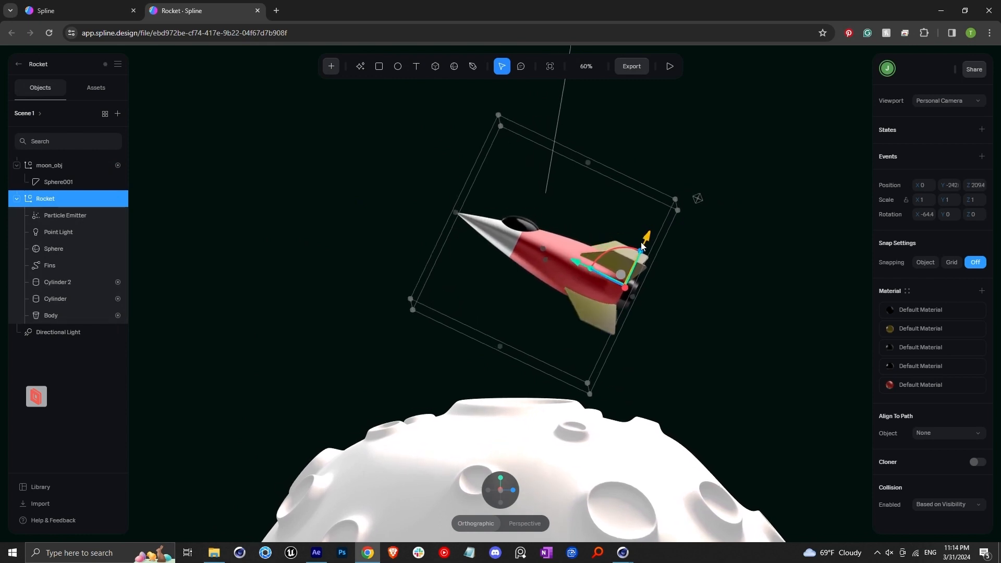
drag(566, 267, 556, 261)
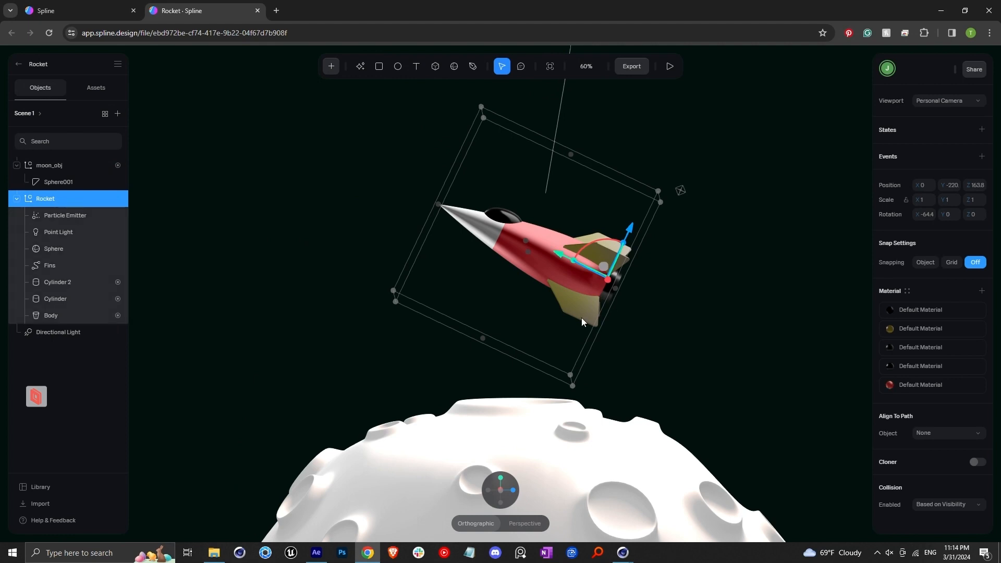
Step: Add a second state for the Rocket group rotated -360° on Y
click(983, 129)
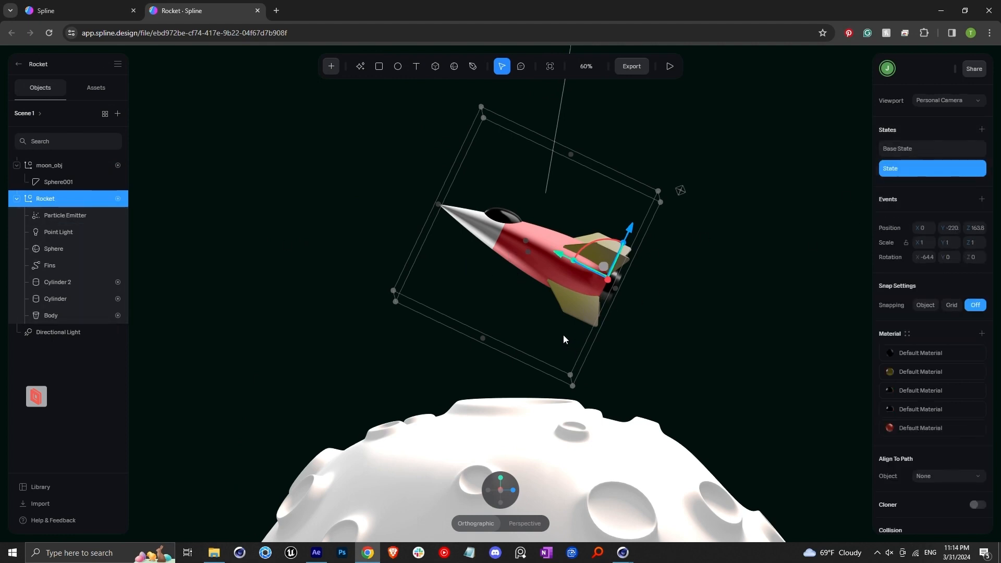
drag(604, 267, 576, 270)
drag(586, 344, 543, 351)
Step: Add a Start event with a Transition moving the Rocket from Base State to State over 5 seconds
click(982, 201)
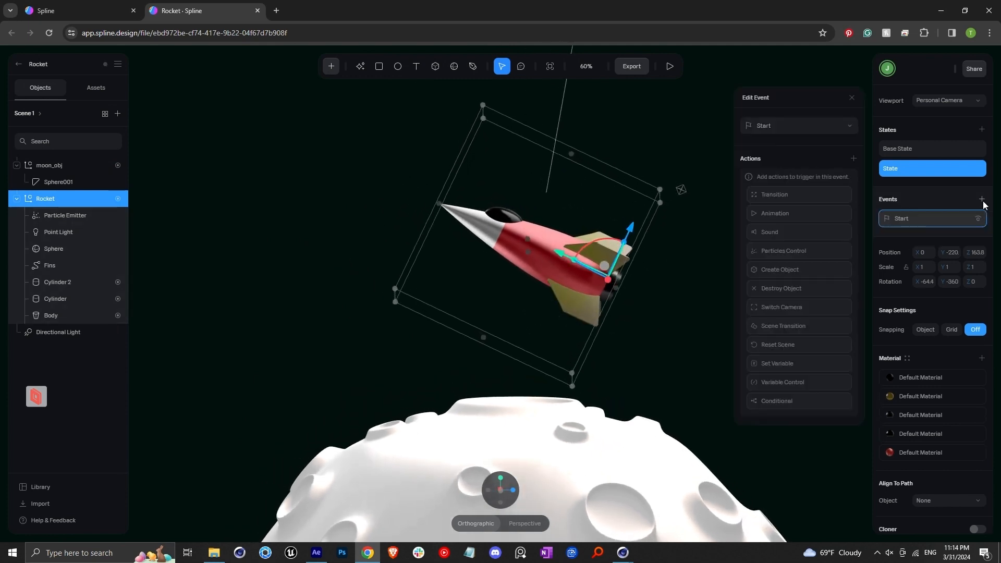
click(787, 196)
click(806, 177)
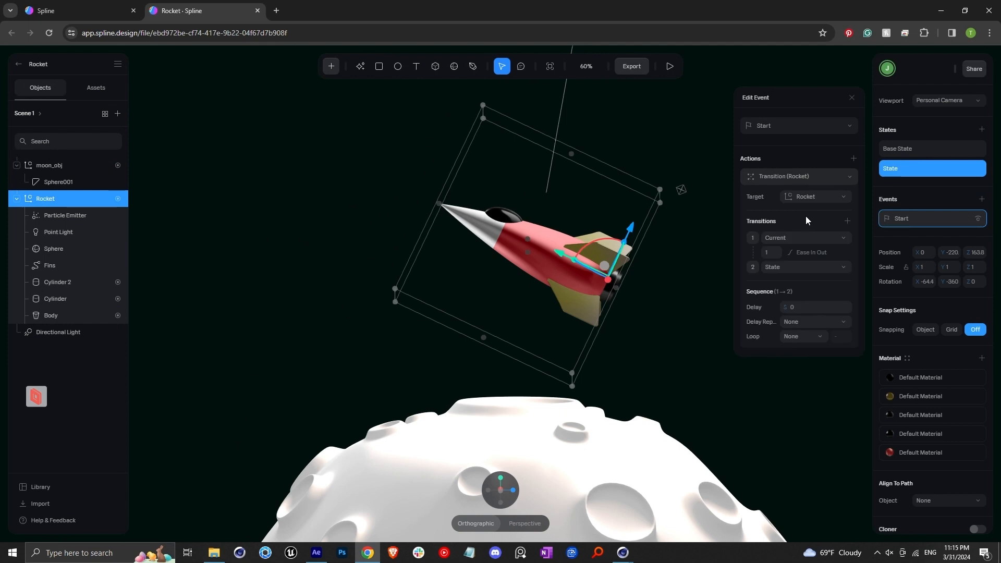
click(797, 238)
click(792, 264)
text(5)
Step: Set the rocket transition's easing to Linear and its loop to Infinite
click(803, 252)
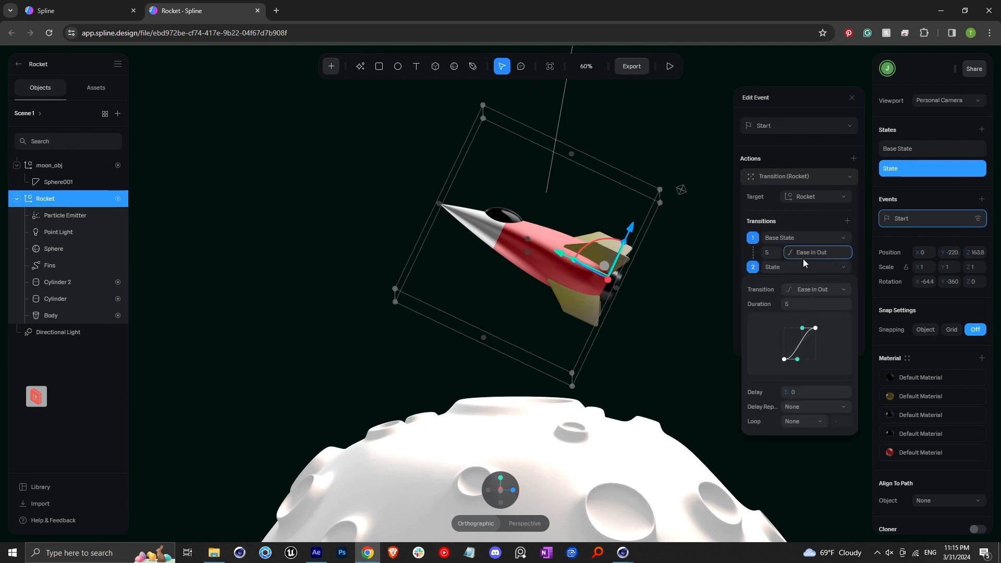
click(806, 288)
click(803, 227)
click(802, 420)
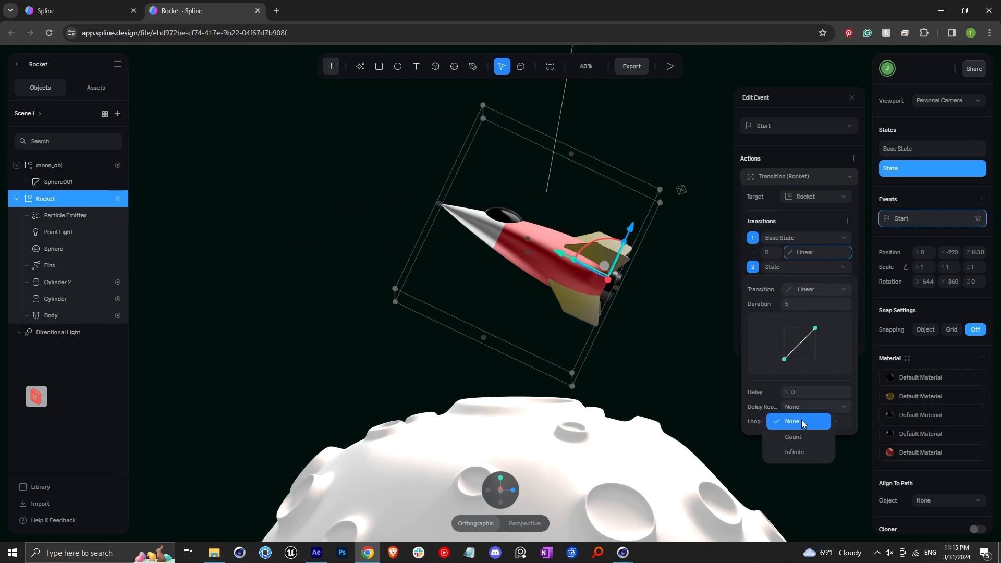
click(806, 445)
click(701, 311)
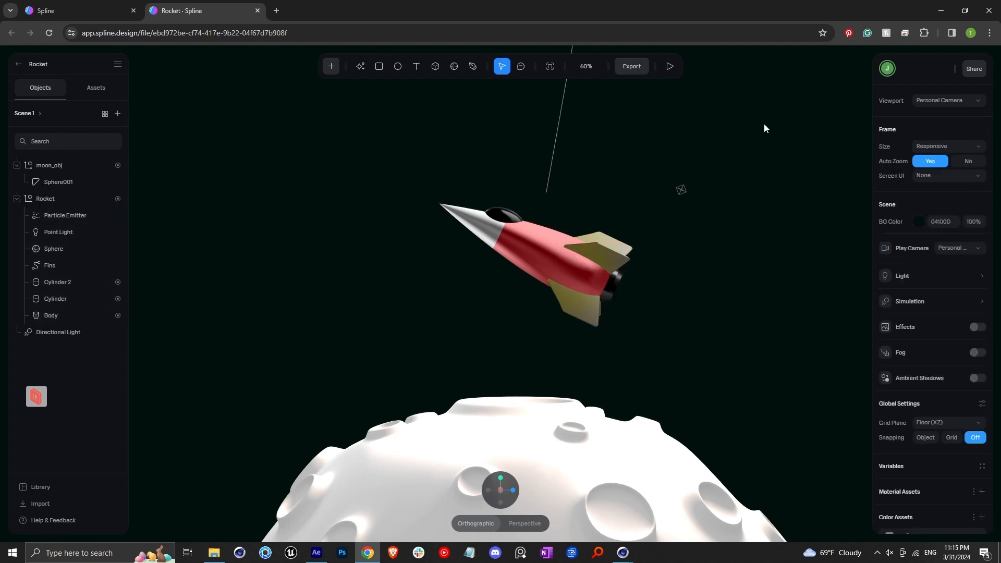
Step: Preview the animated rocket scene in play mode, then exit the preview
click(671, 66)
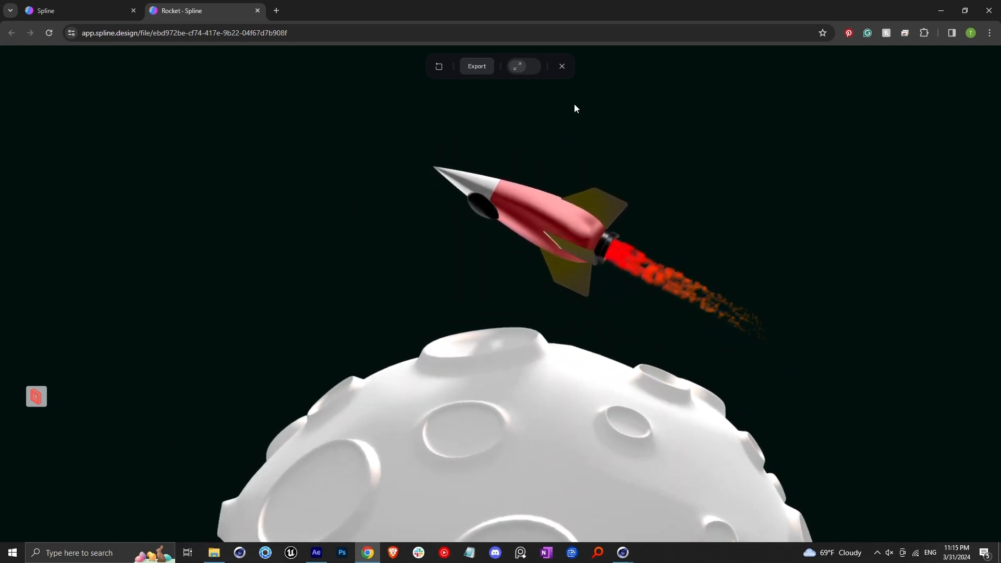
click(563, 66)
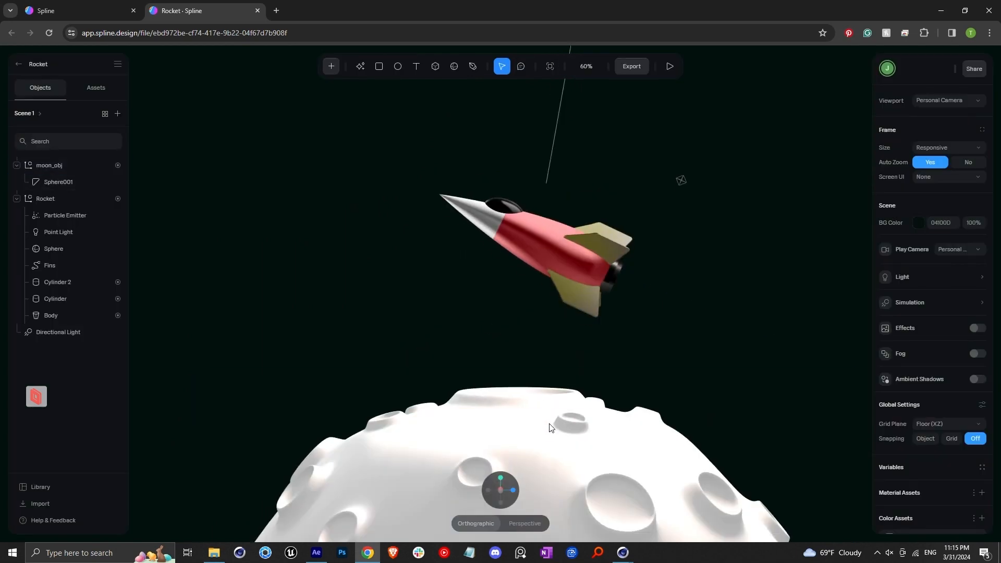
Step: Select the moon and change its material color to a light grey
click(553, 438)
click(919, 390)
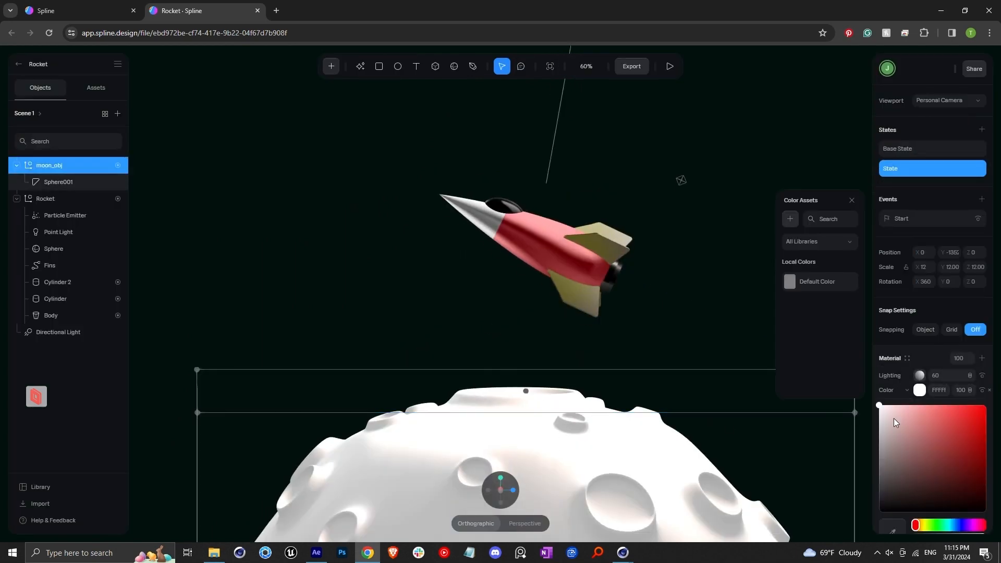
drag(894, 418, 860, 449)
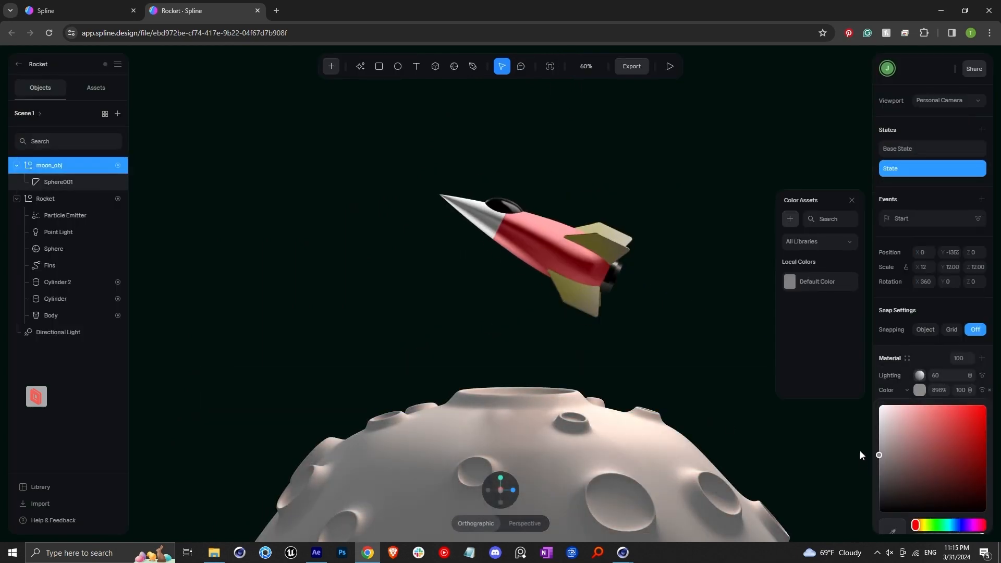
click(920, 390)
Step: Set the moon's lighting material type to Lambert and turn its occlusion off
click(920, 376)
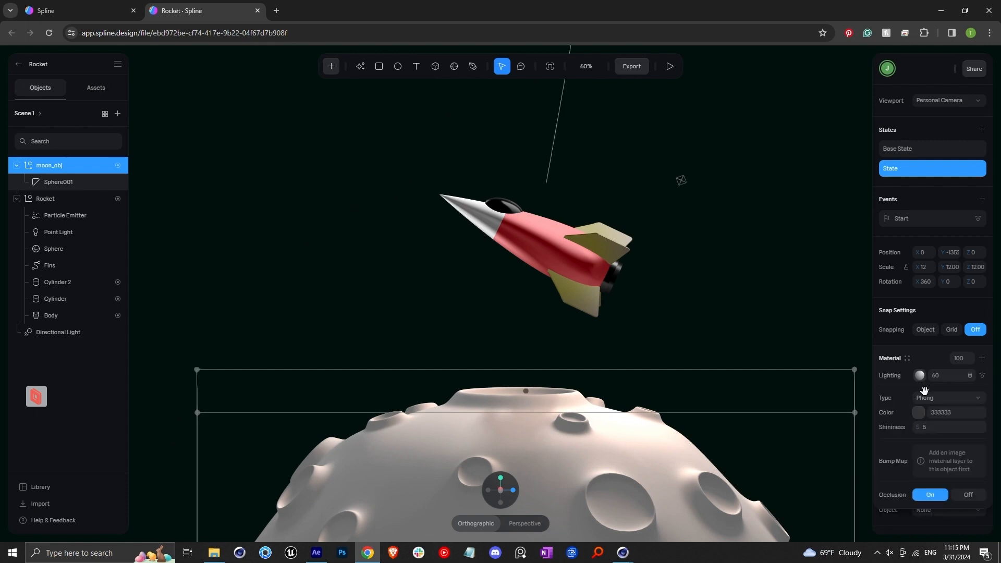
click(934, 399)
click(934, 415)
click(933, 399)
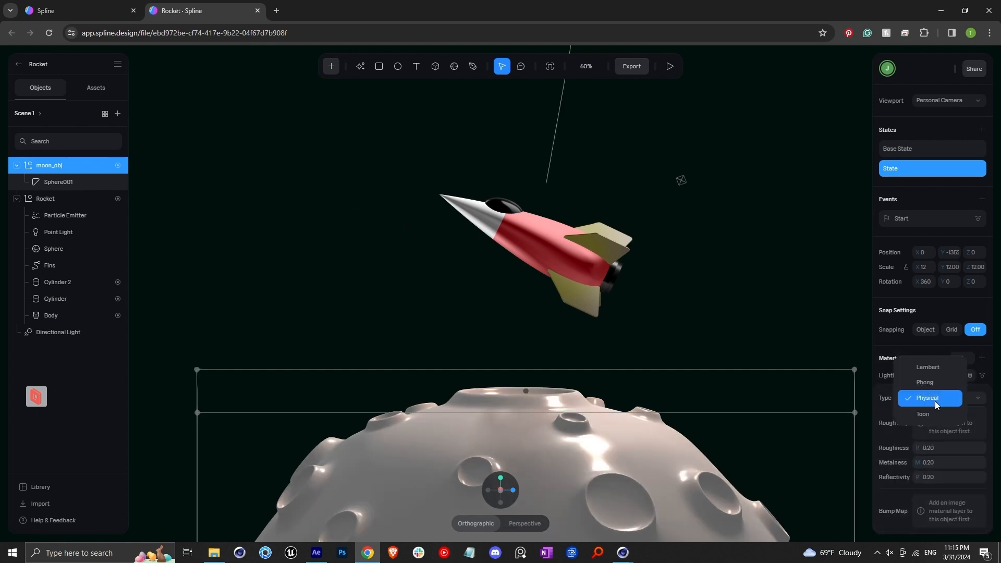
click(932, 382)
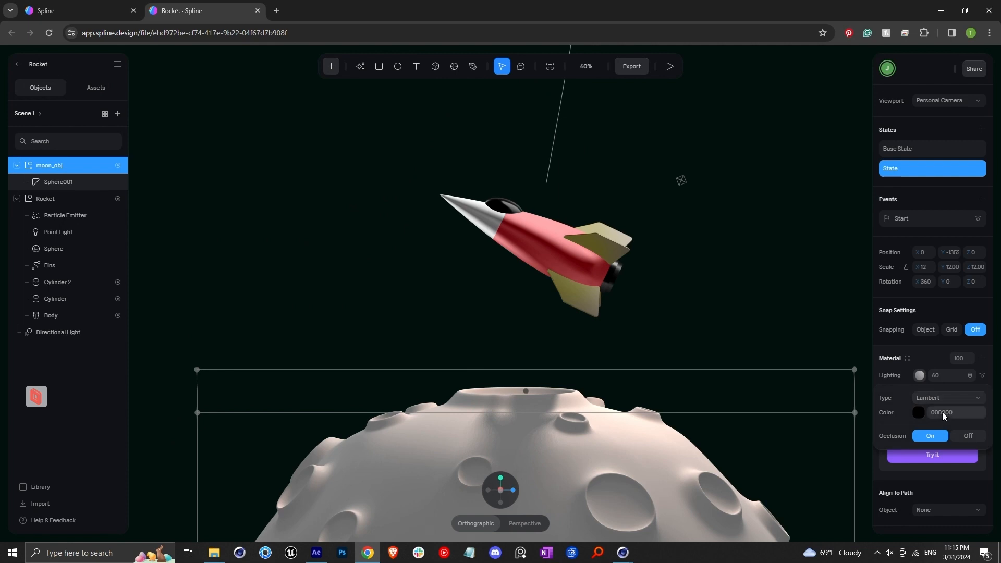
click(966, 435)
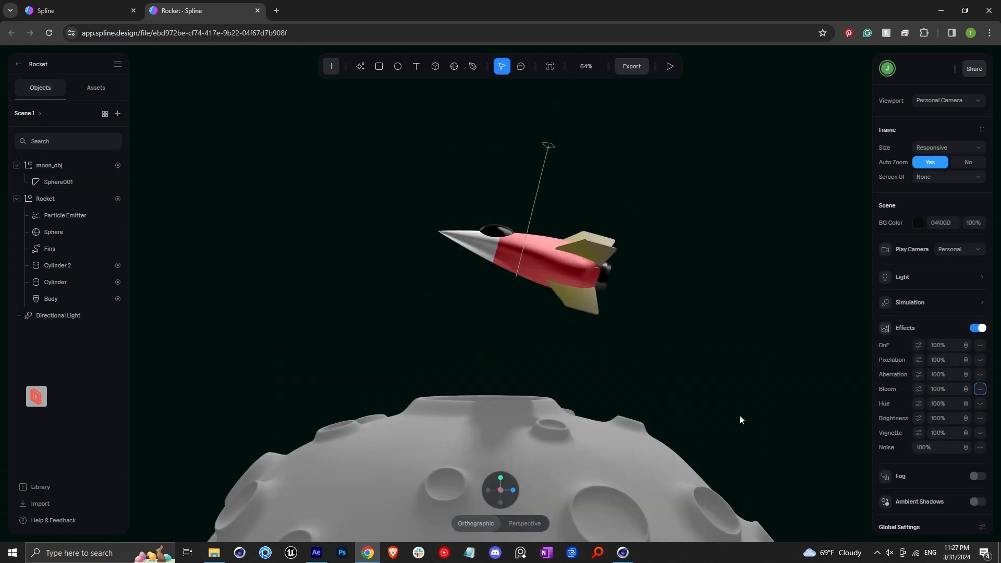
Step: Enable the Bloom scene effect with Very small size and a strength of 25%
click(981, 390)
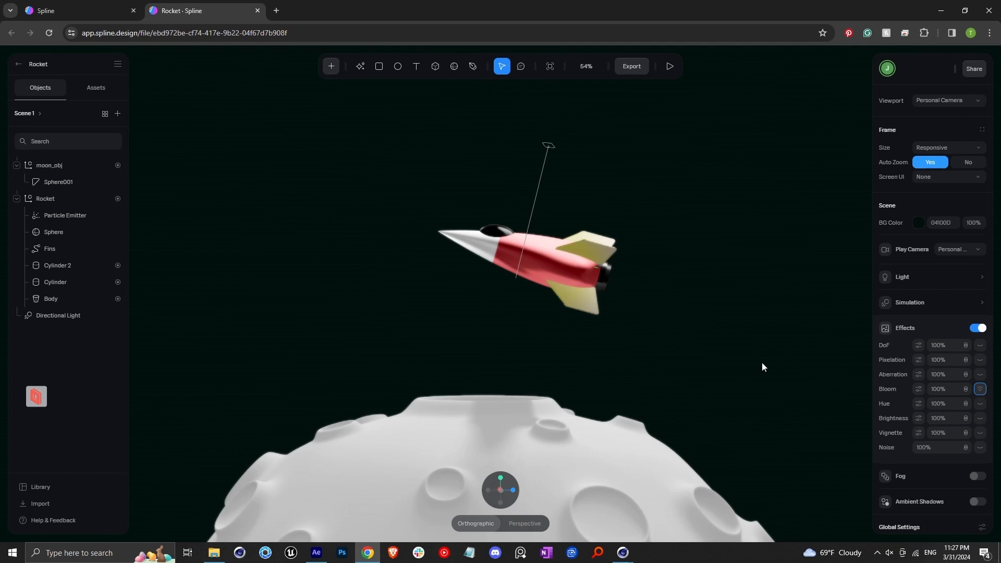
click(918, 389)
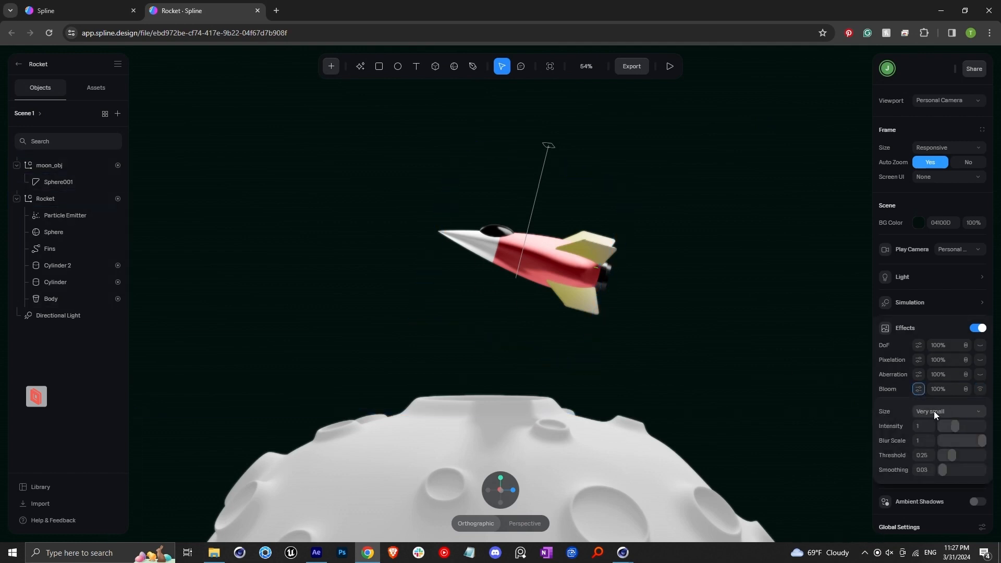
click(934, 411)
click(931, 444)
click(933, 415)
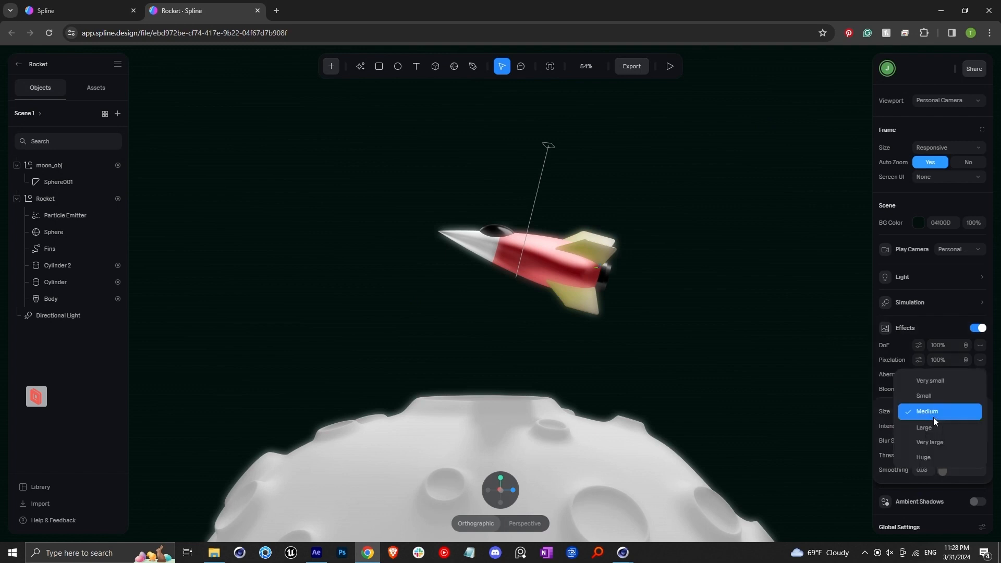
click(932, 382)
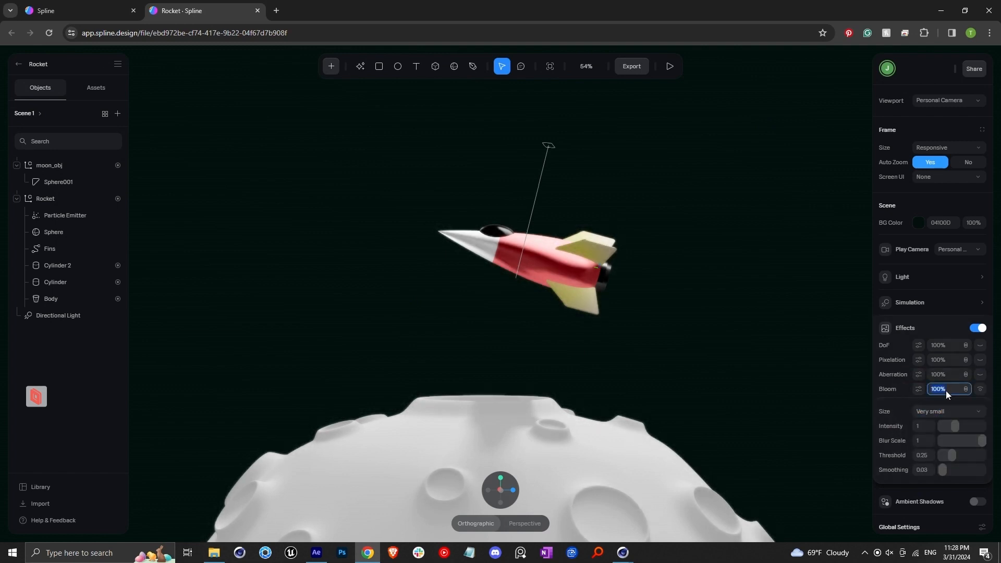
key(Return)
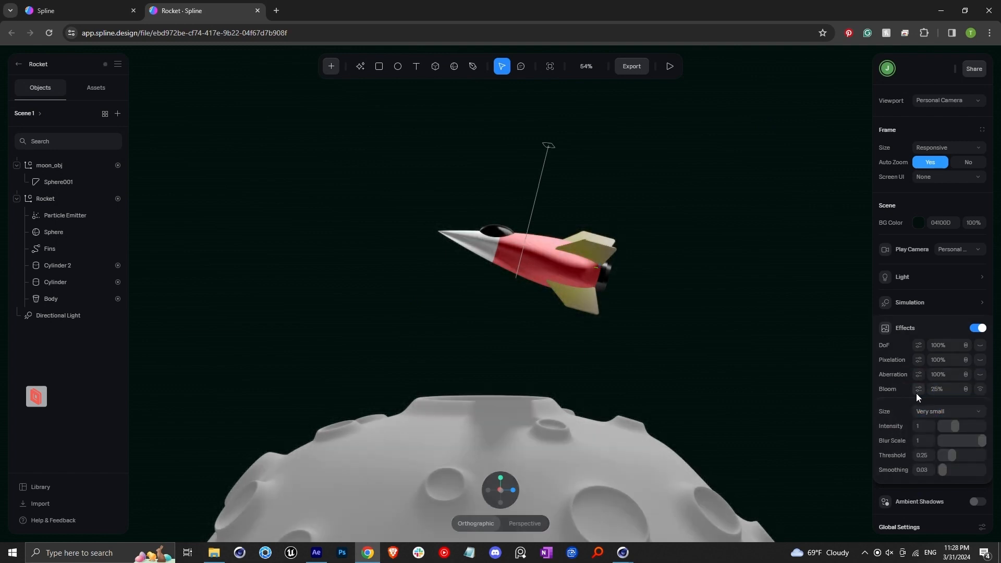
Step: Import the Stars 1.png image into the scene from the Spline Rocket Scene folder
click(574, 257)
click(214, 553)
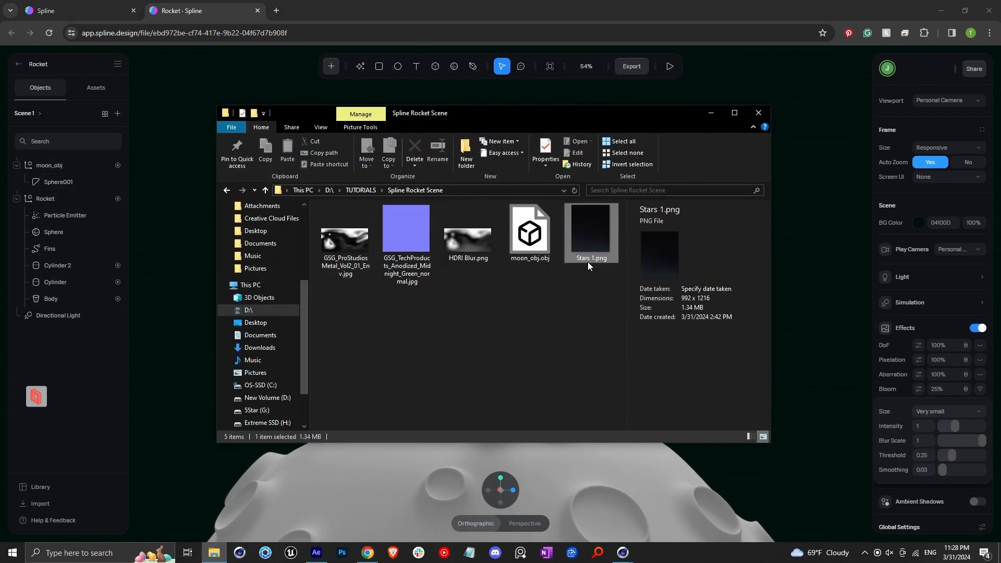
drag(776, 388, 674, 355)
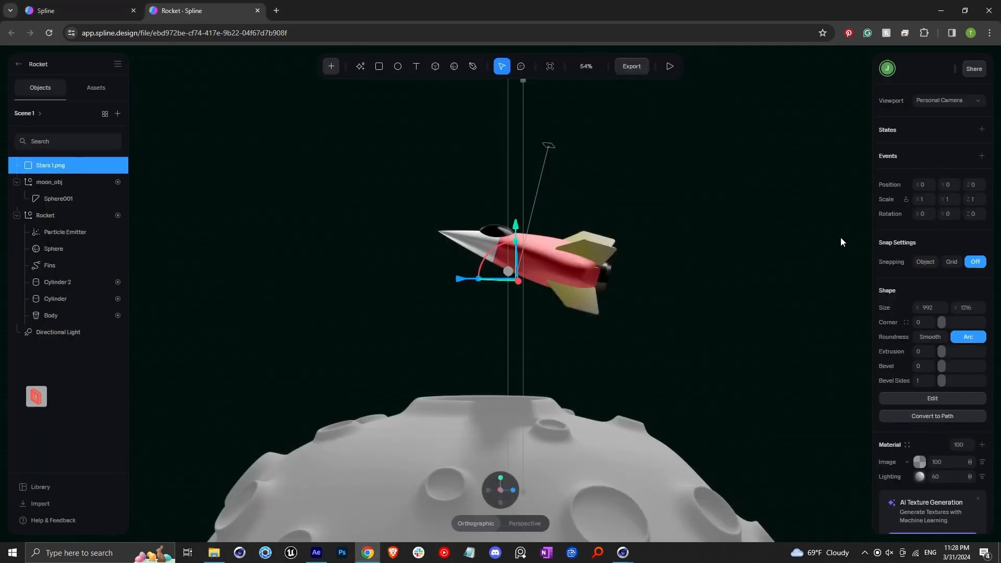
Step: Rotate, scale and position the Stars 1.png plane as a starry backdrop behind the rocket and moon
scroll(515, 318, down, 6)
alt+drag(558, 356, 585, 280)
alt+drag(547, 355, 600, 354)
drag(620, 206, 813, 60)
scroll(613, 208, down, 6)
shift+drag(582, 210, 641, 137)
drag(622, 224, 594, 223)
scroll(543, 323, up, 5)
drag(546, 169, 514, 216)
click(496, 492)
scroll(534, 338, up, 1)
scroll(535, 338, down, 1)
key(ctrl+z)
scroll(574, 172, down, 5)
shift+drag(631, 131, 704, 45)
drag(514, 211, 465, 211)
scroll(510, 301, up, 5)
alt+drag(545, 382, 618, 401)
drag(423, 83, 423, 102)
scroll(461, 237, down, 3)
scroll(524, 341, up, 10)
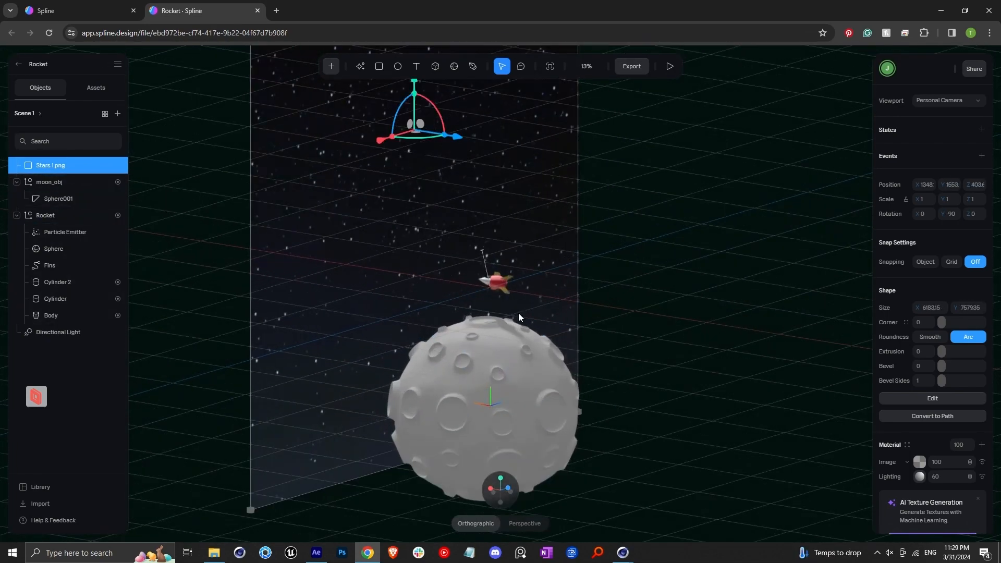
alt+drag(472, 340, 414, 333)
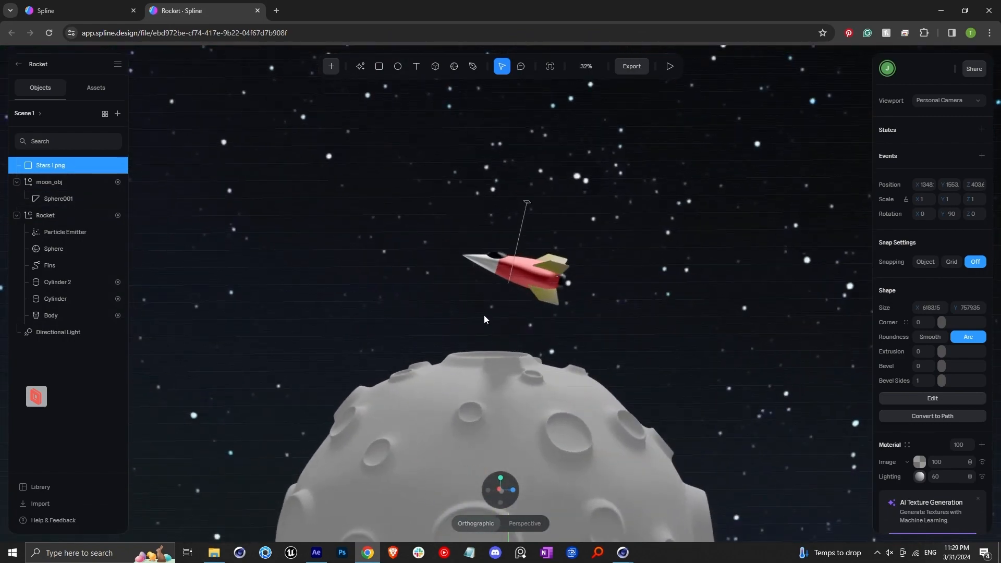
scroll(484, 315, up, 3)
mouse_move(466, 304)
alt+mouse_down()
mouse_move(450, 295)
mouse_move(459, 300)
alt+mouse_up()
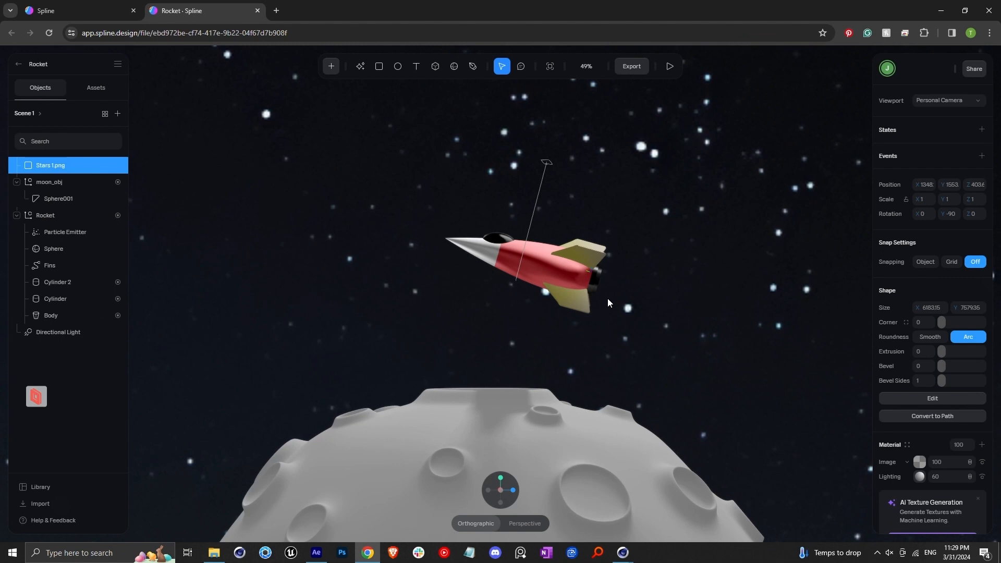
Step: Enable the Depth of Field scene effect and set its focus point on the rocket
click(86, 419)
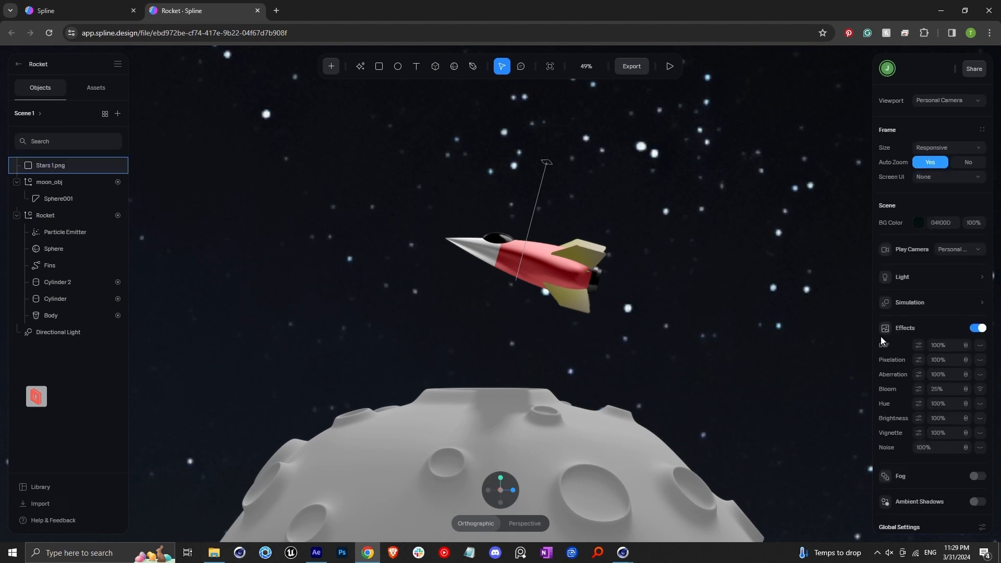
click(981, 346)
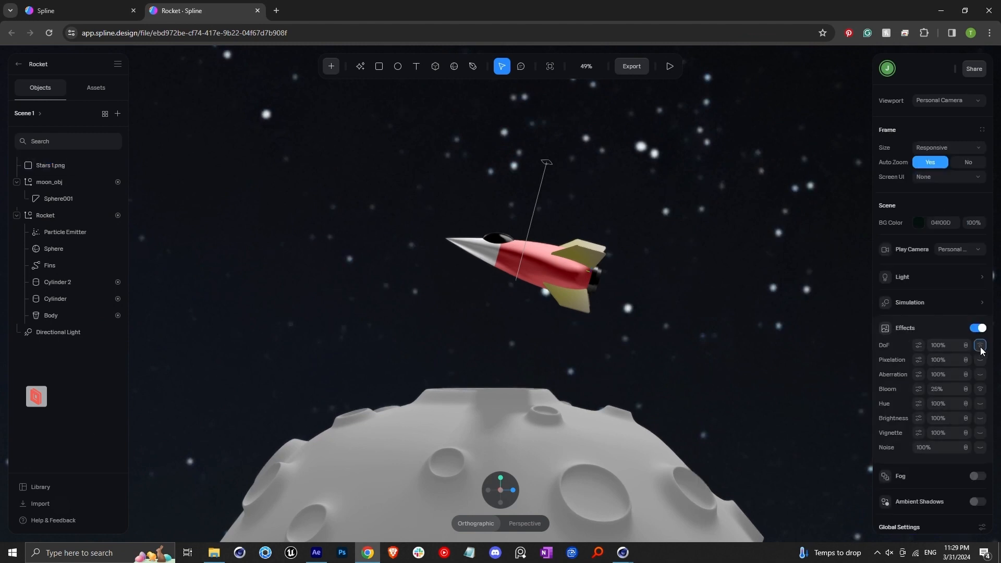
click(919, 346)
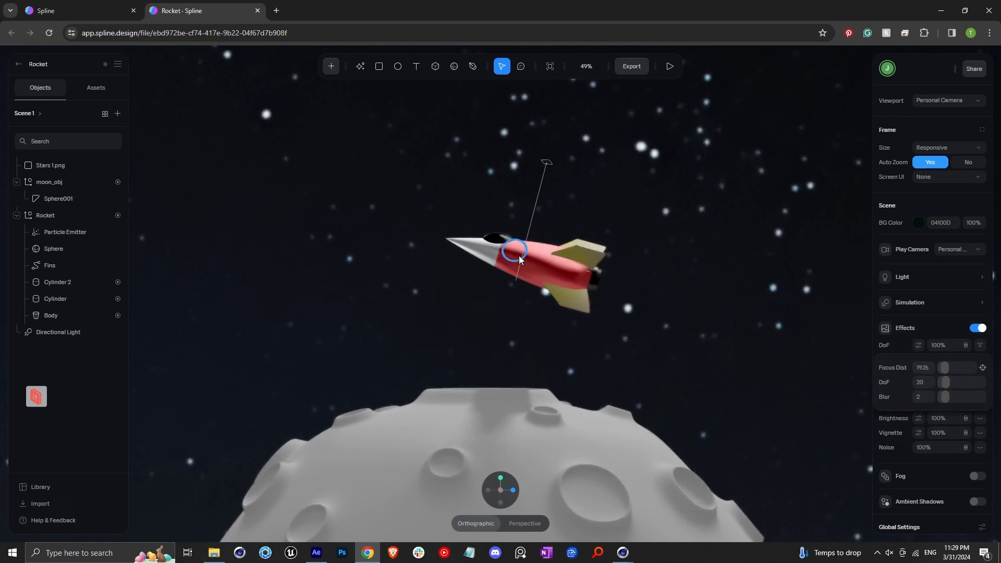
click(588, 279)
click(913, 332)
click(601, 286)
click(634, 230)
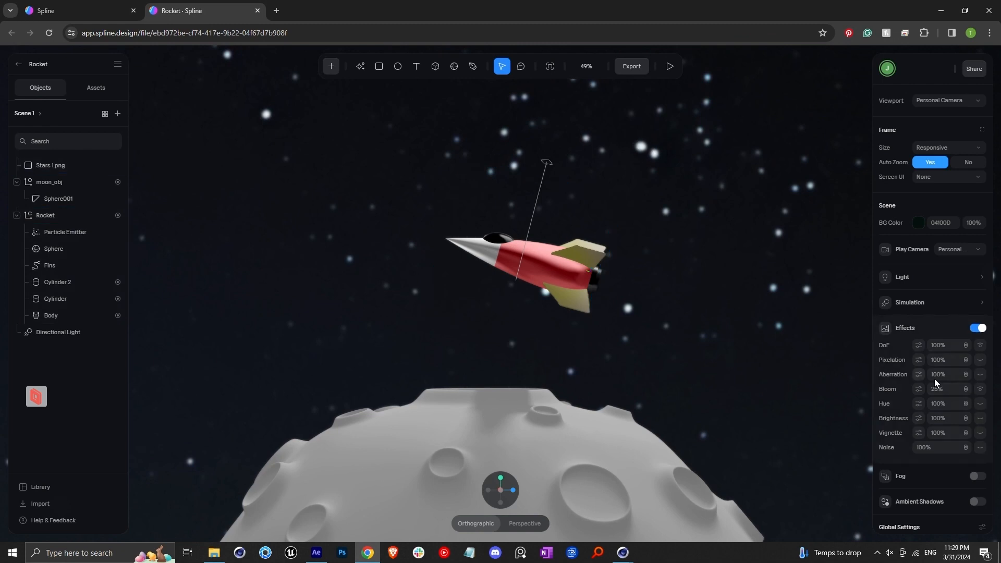
Step: Enable the Aberration scene effect and set it to 5%
click(981, 375)
click(939, 374)
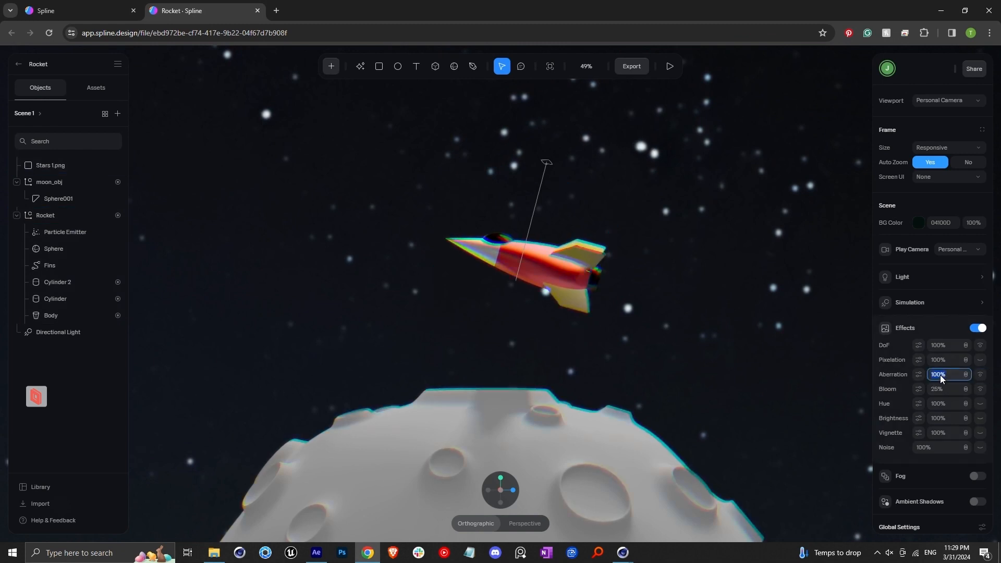
text(5)
key(Return)
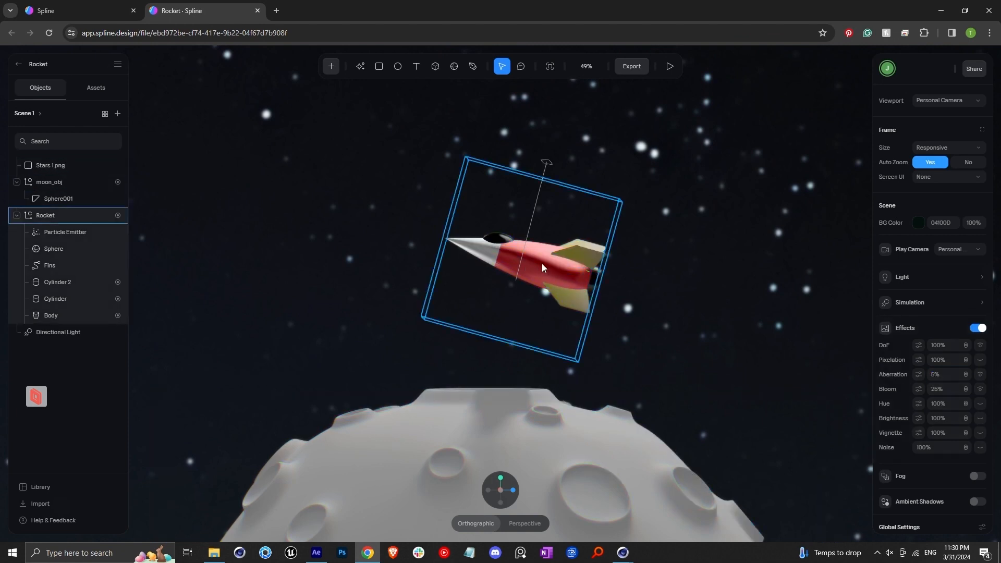
Step: Review the viewer export play settings, then preview the finished scene in play mode
click(626, 67)
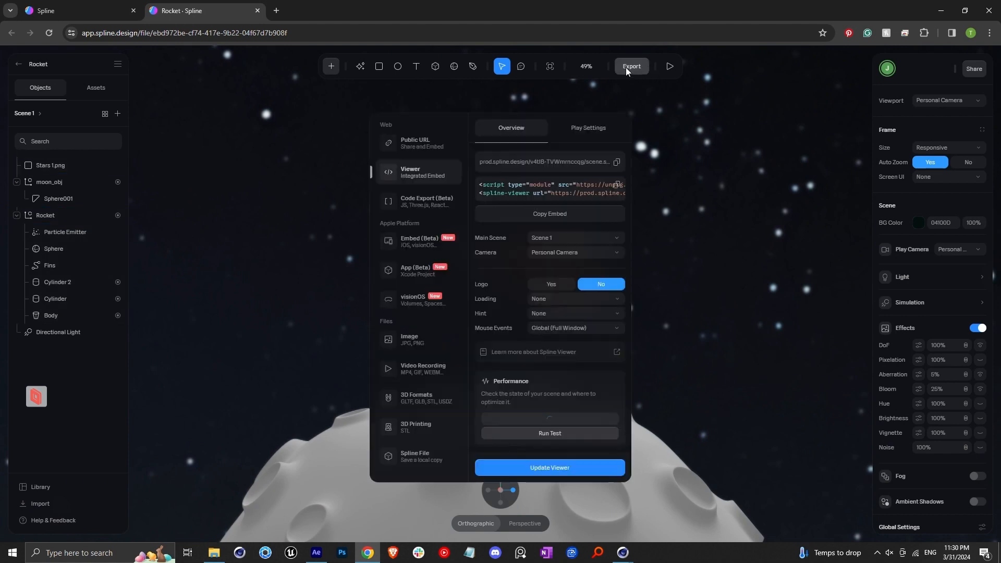
click(595, 131)
scroll(495, 280, down, 4)
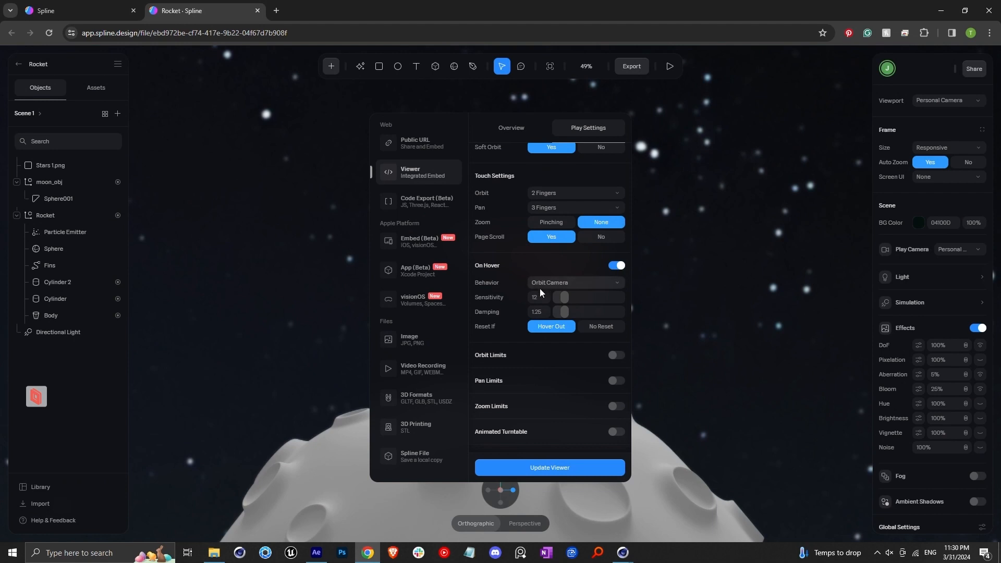
click(753, 236)
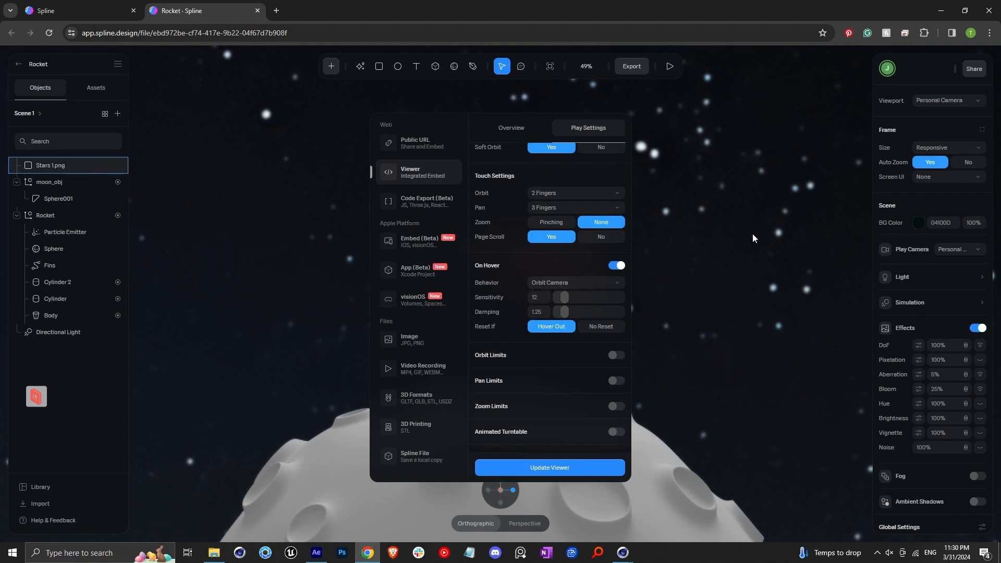
click(670, 67)
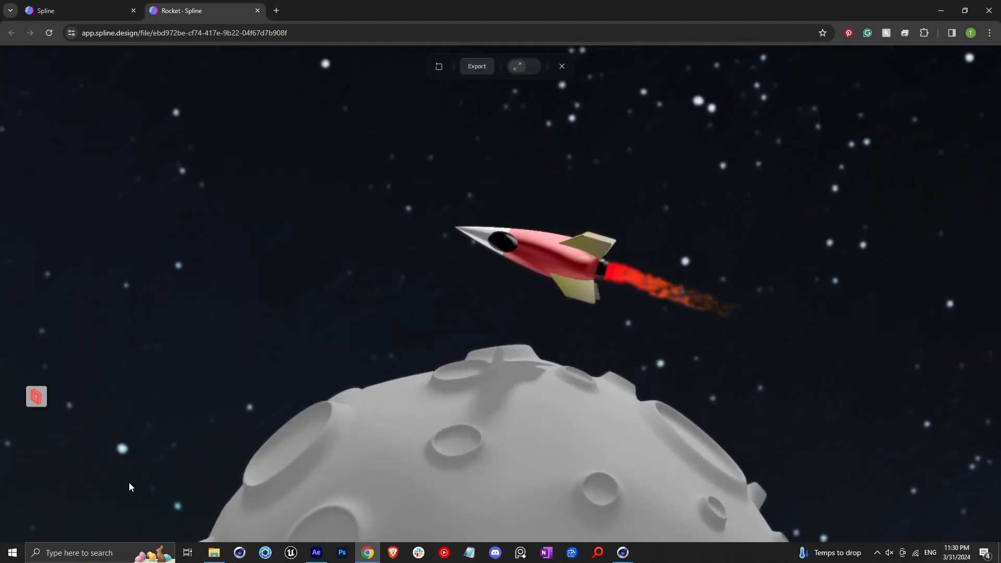